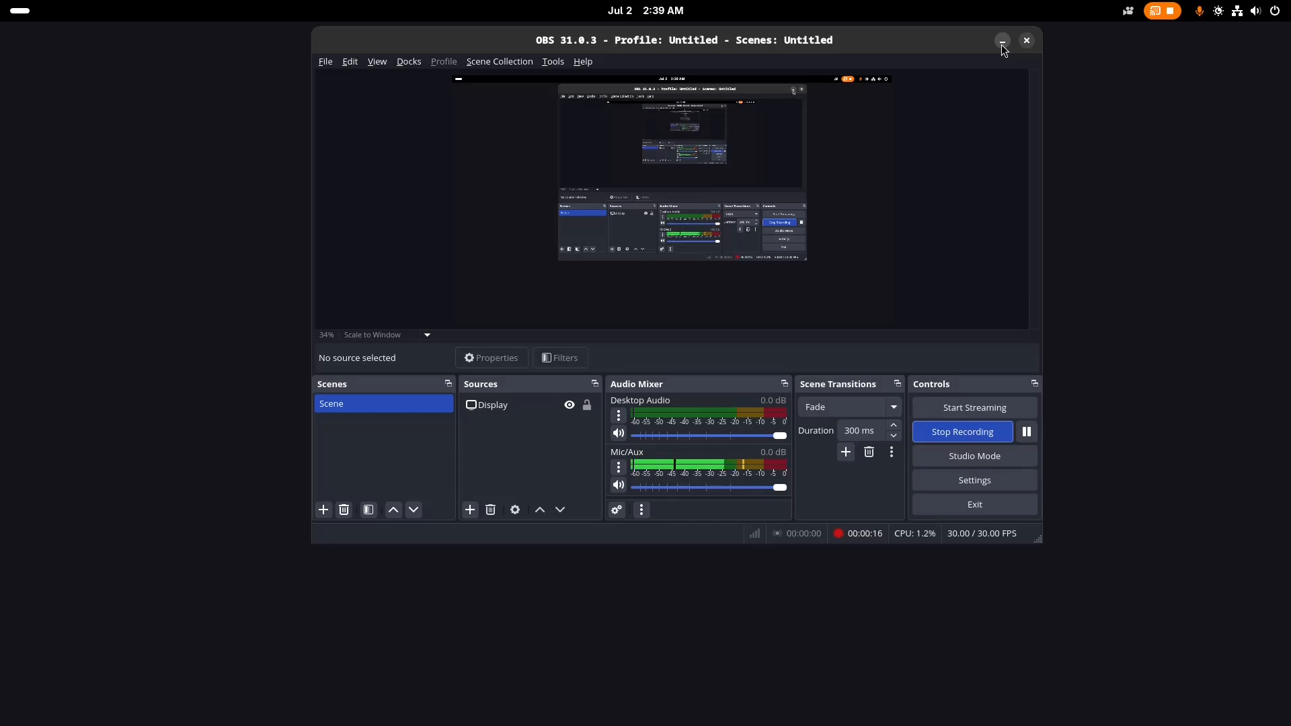
Minimize the OBS window and close the Firefox window showing the EasyScreenCast extension page
left_click_drag(1001, 45, 991, 67)
left_click(991, 67)
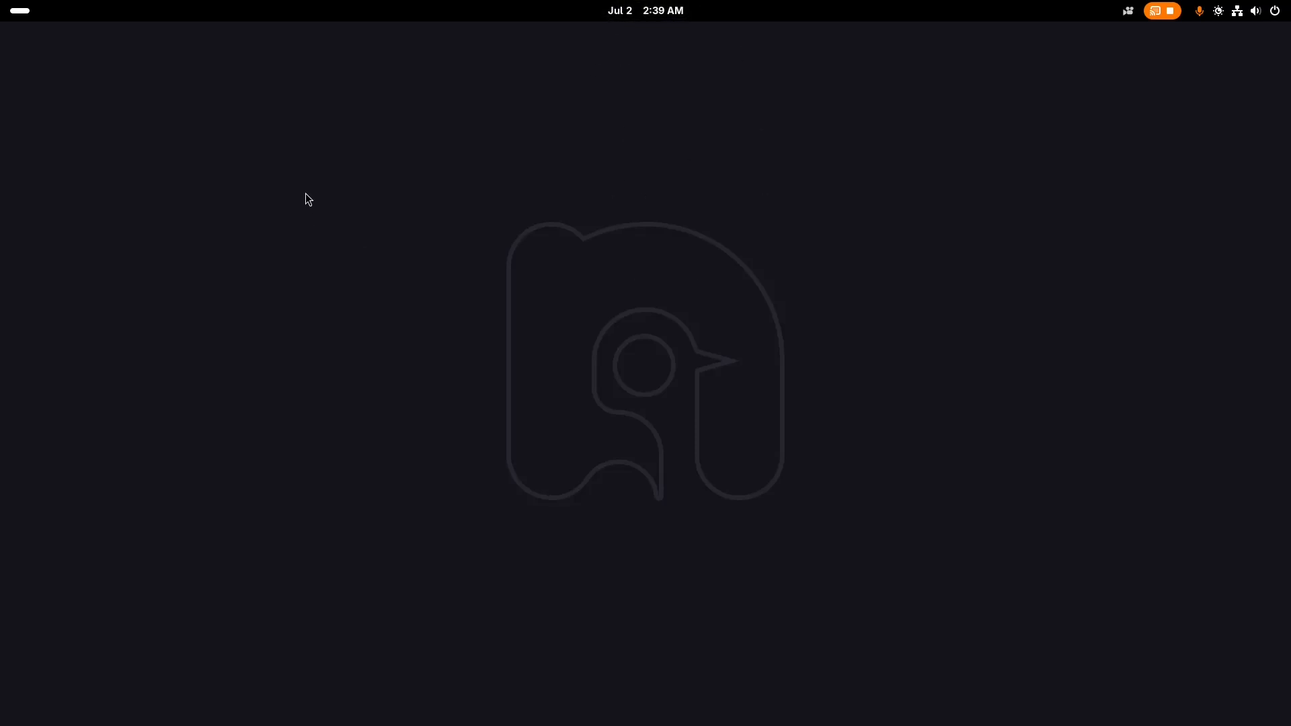
mouse_move(2, 4)
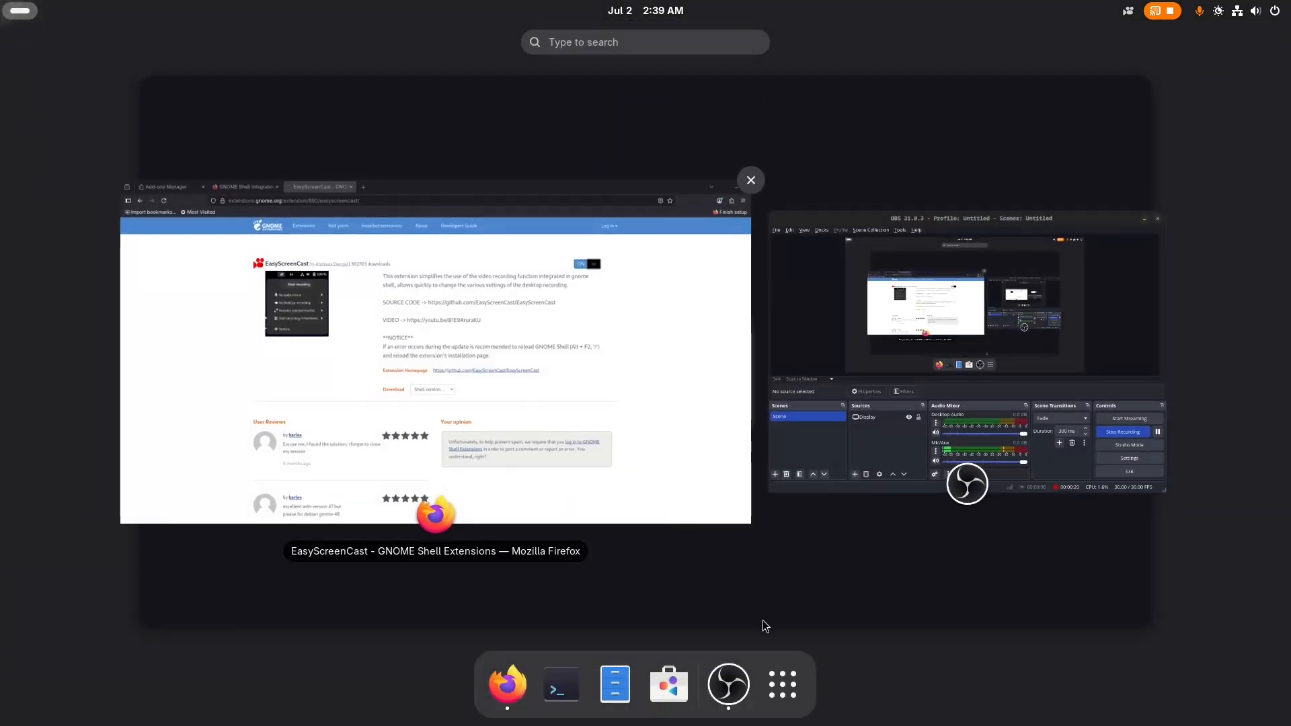
left_click(750, 182)
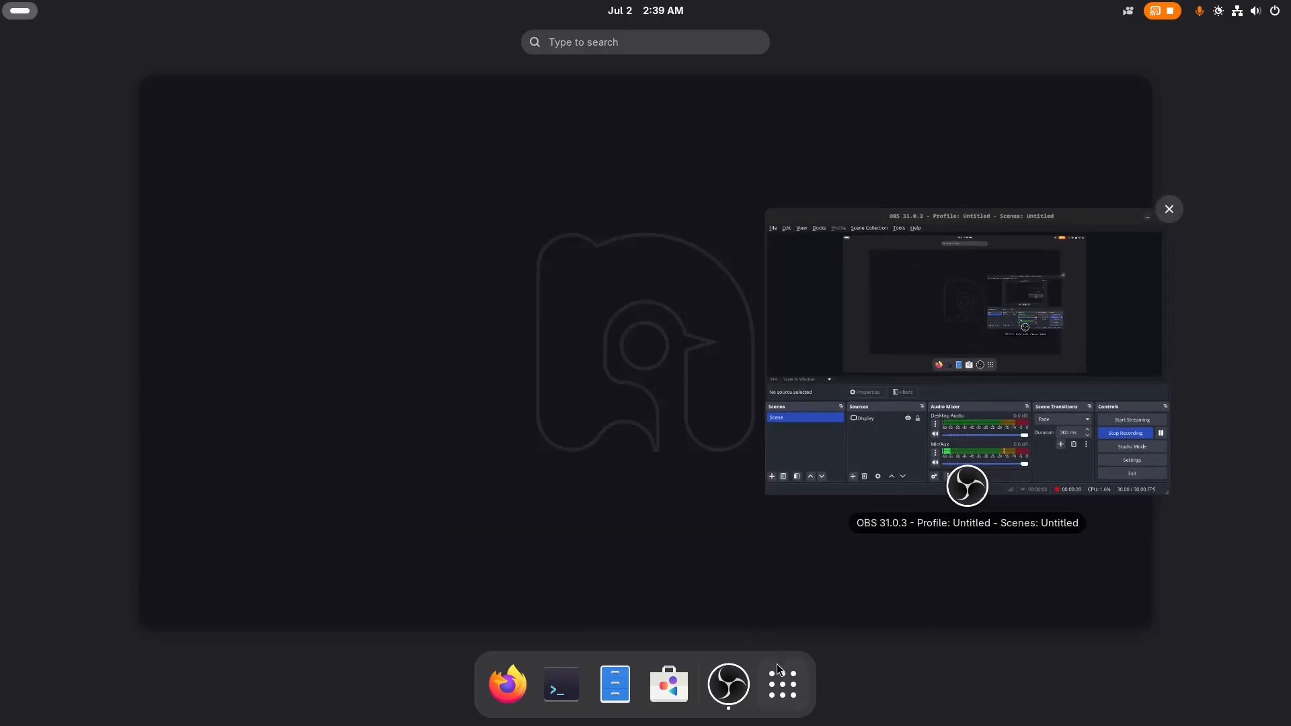
Open a terminal and run "sudo dnf up --refresh" to update the system, authenticating with the account password
left_click(560, 672)
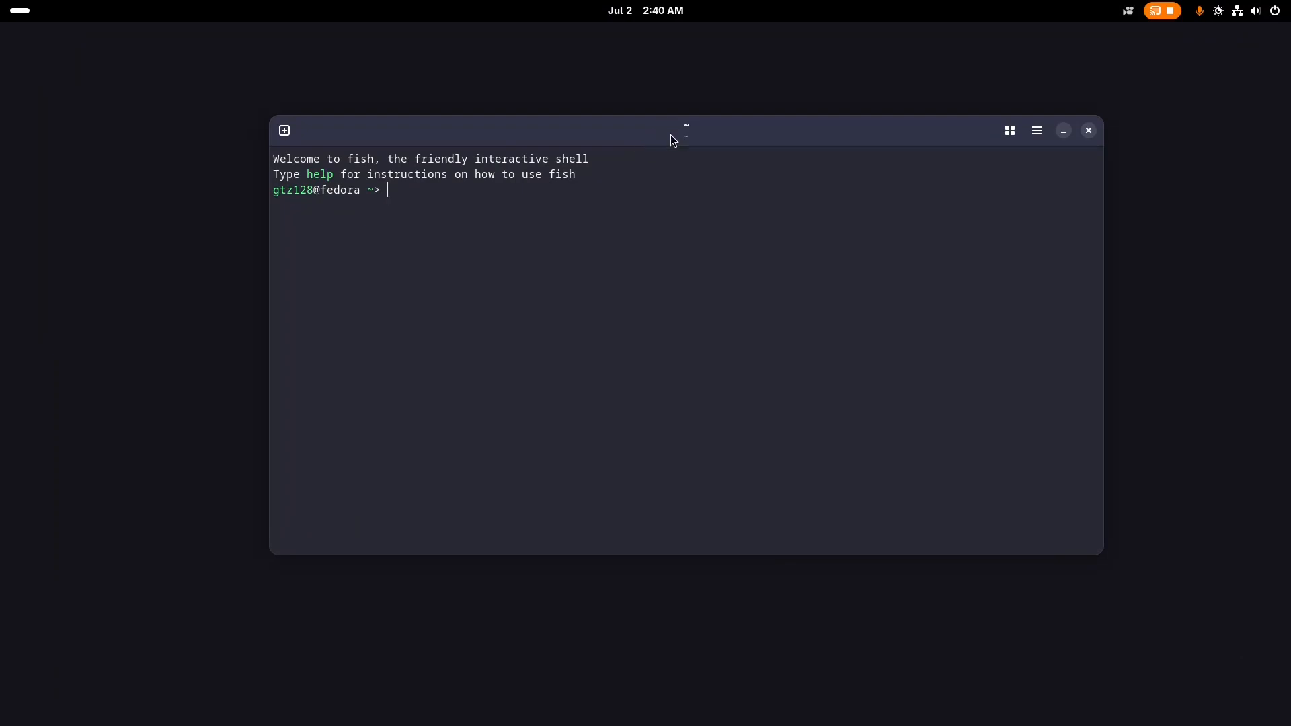
left_click_drag(671, 135, 700, 170)
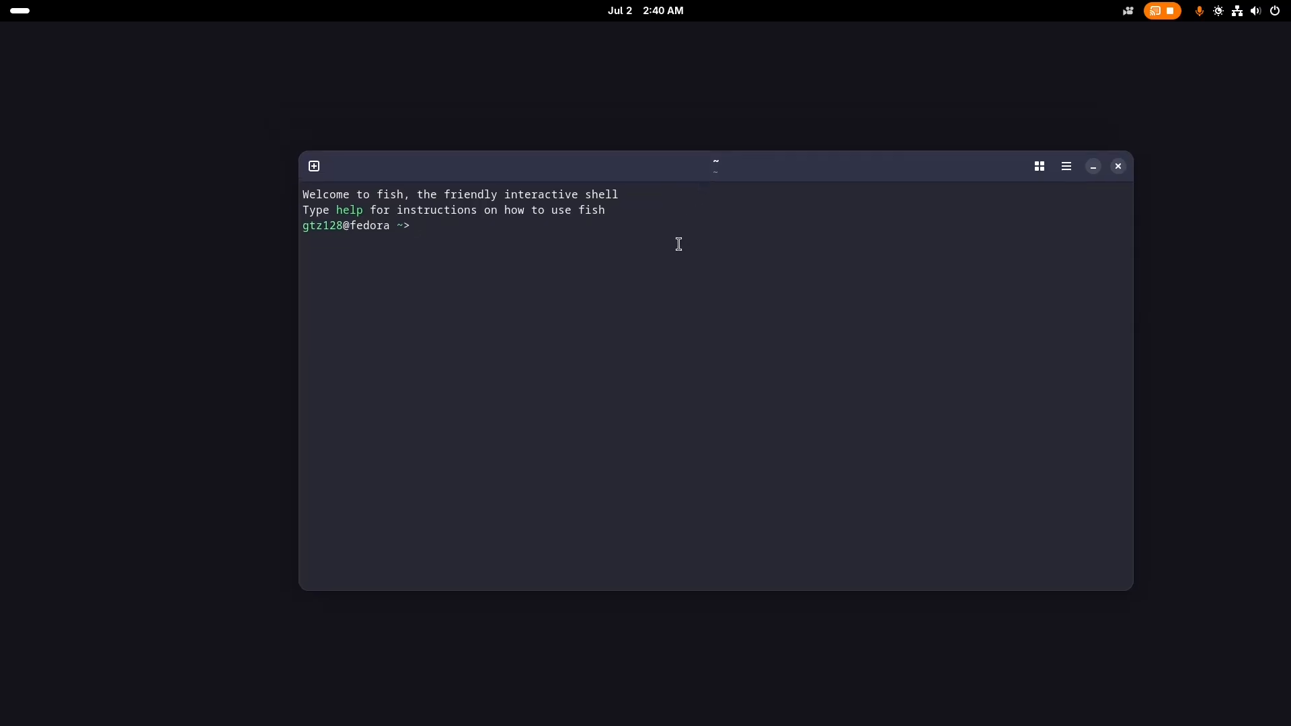
type("sudo")
key("BackSpace")
key("BackSpace")
key("BackSpace")
key("BackSpace")
type("sudo dnf up")
key("Right")
key("Return")
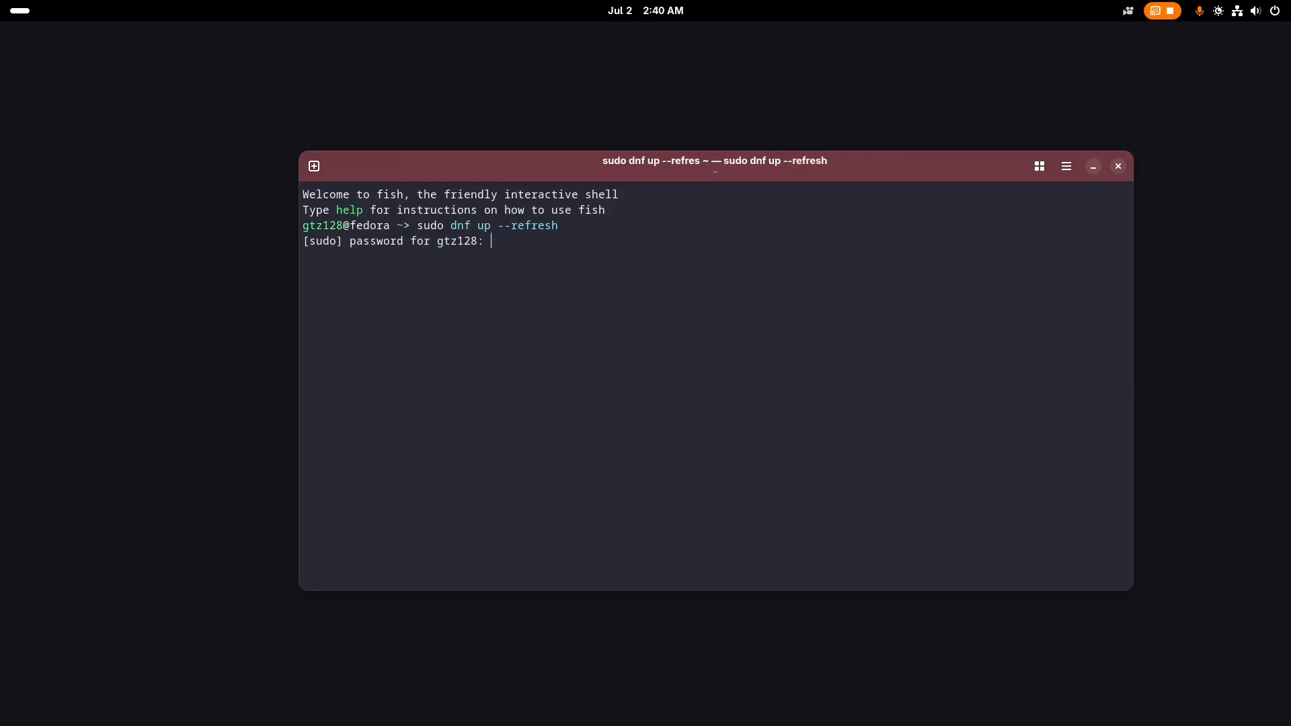
key("Return")
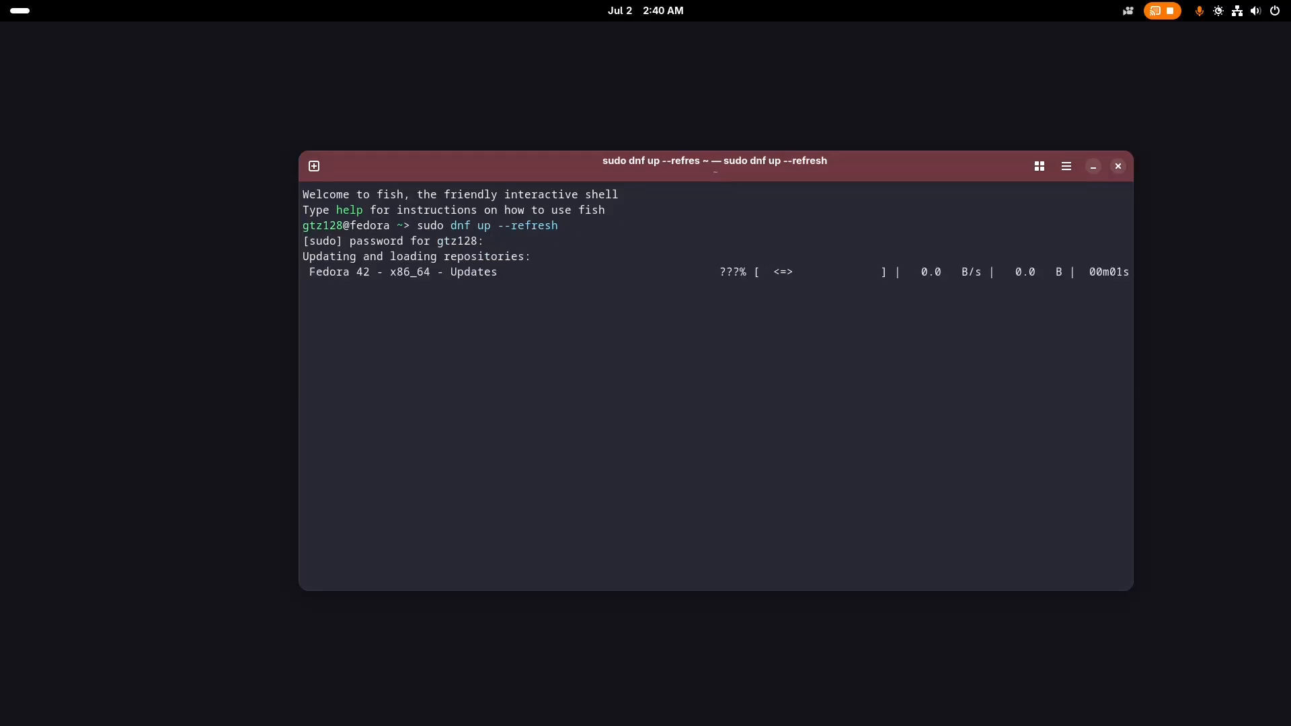
Clear the terminal and install Lutris with "sudo dnf in lutris", accepting the package transaction
left_click_drag(693, 172, 695, 135)
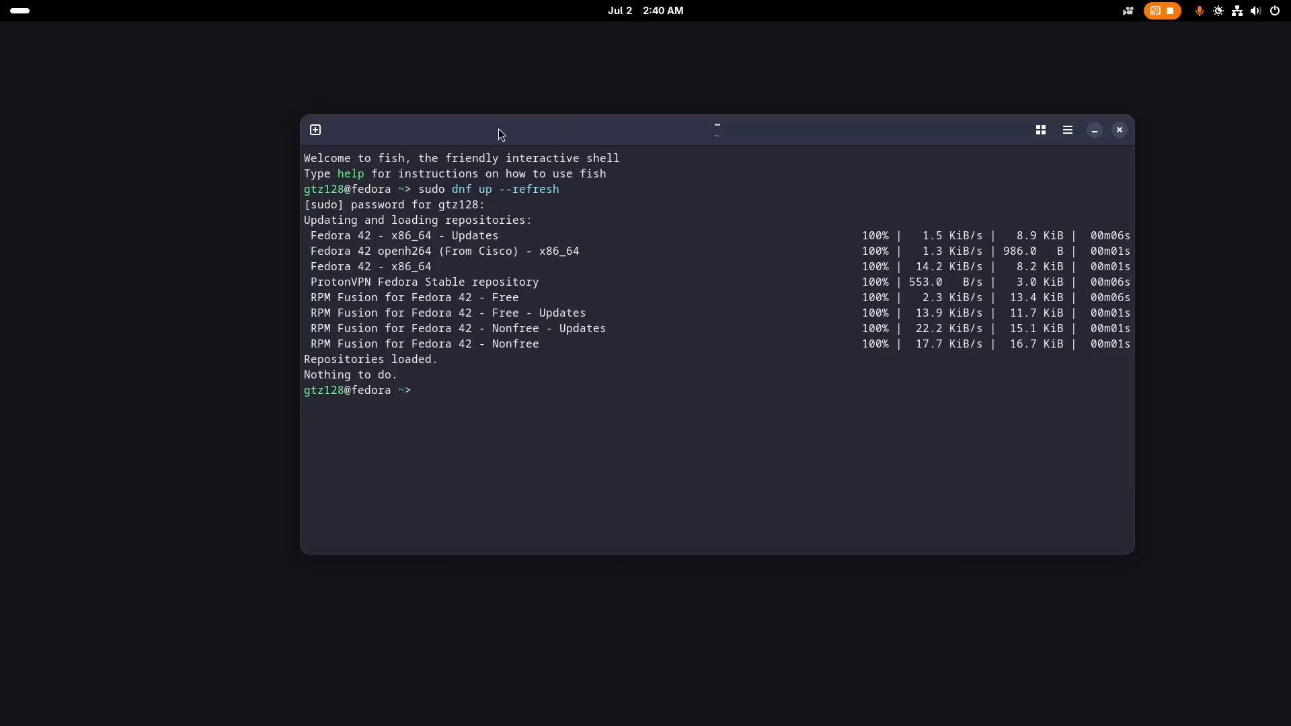
type("clear")
key("Return")
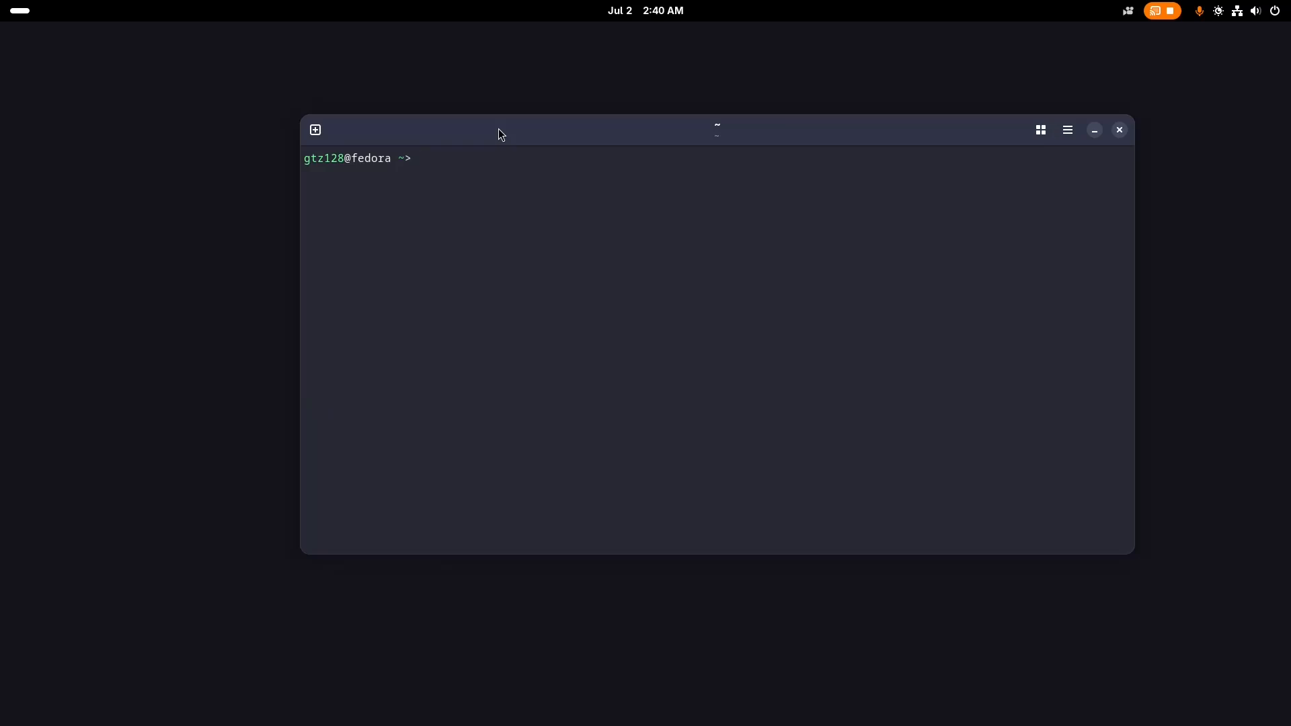
type("sudo dnf in lutris")
key("Return")
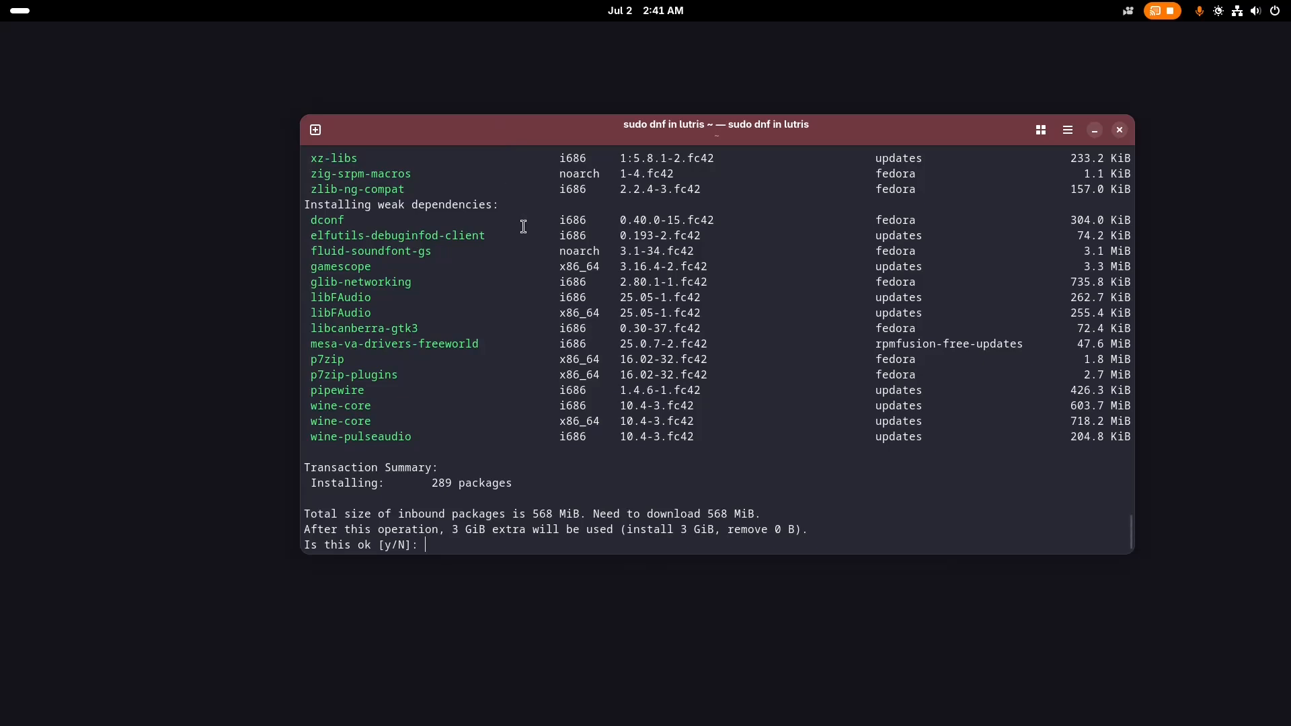
type("y")
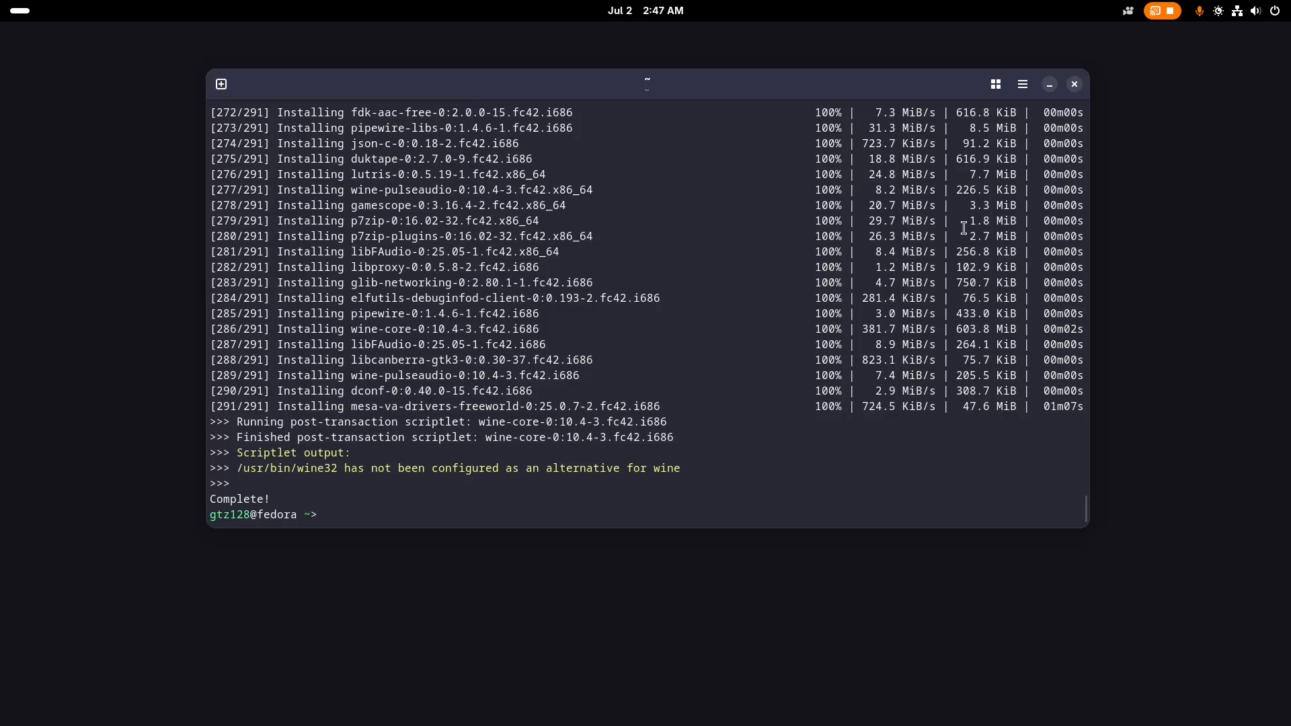
Close the terminal and launch Lutris from the installed applications
left_click(1074, 85)
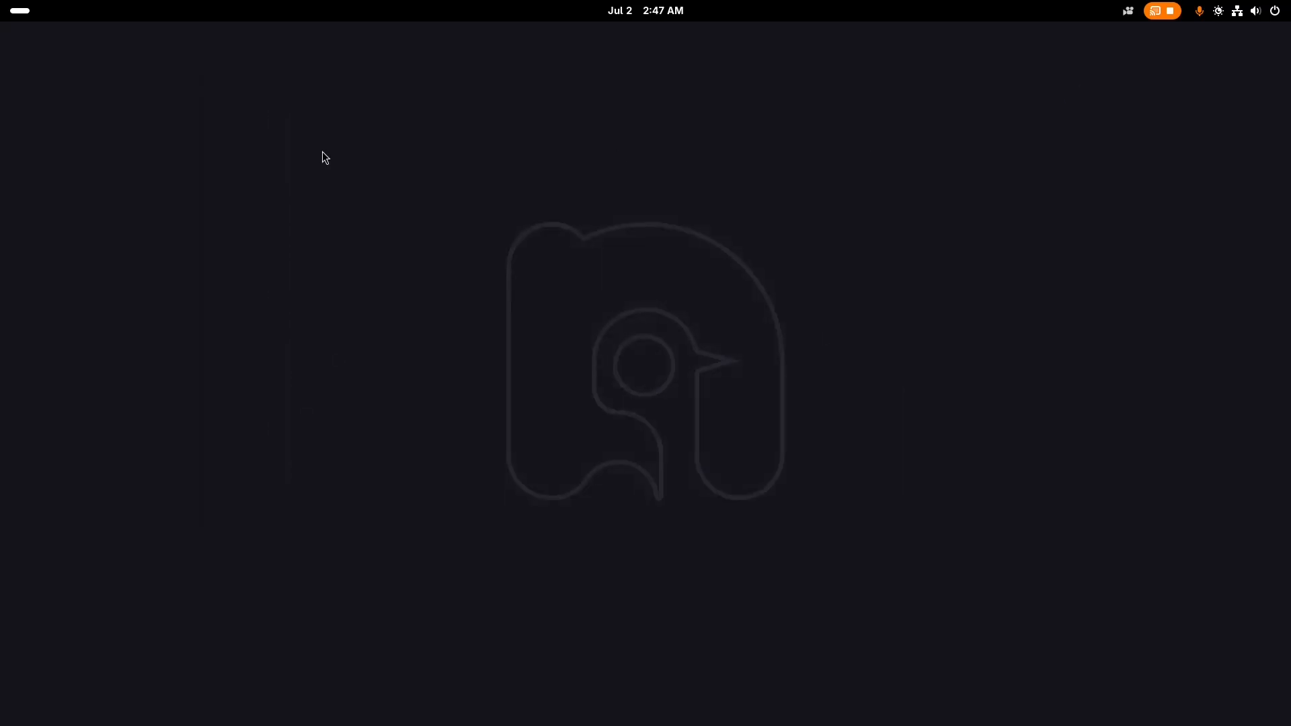
mouse_move(2, 1)
left_click(781, 684)
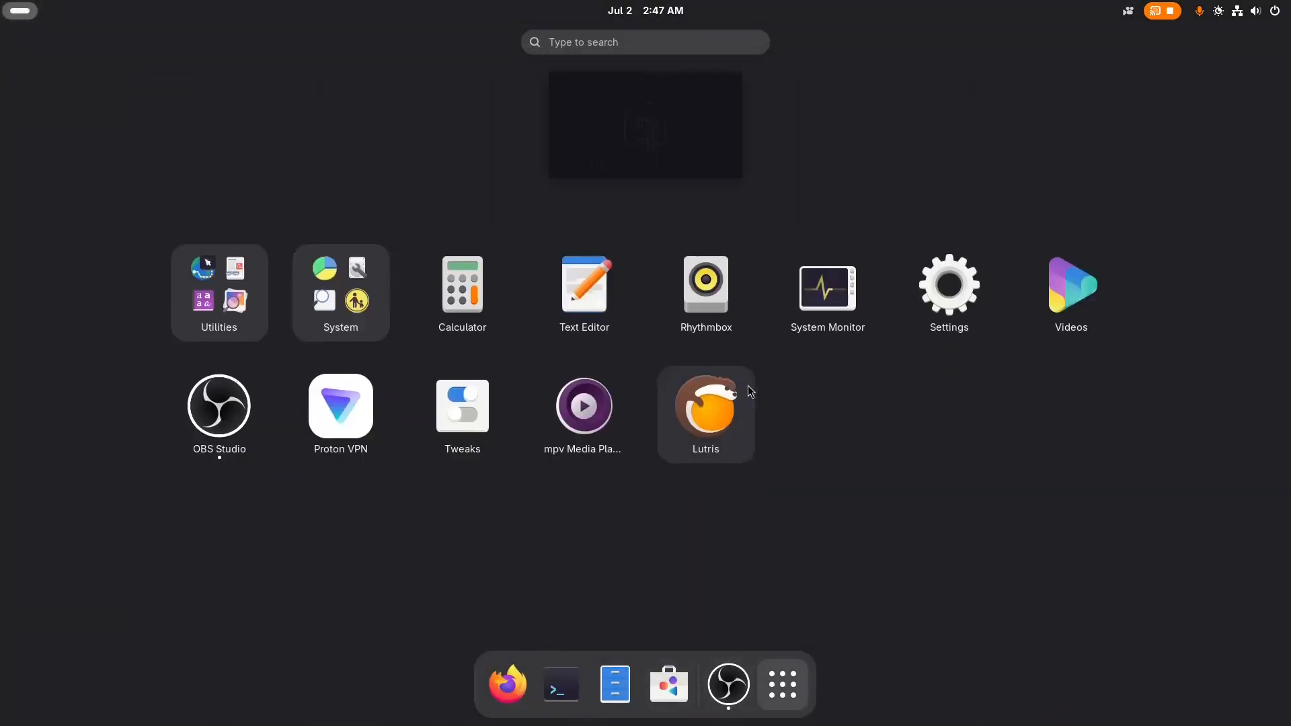
left_click(706, 418)
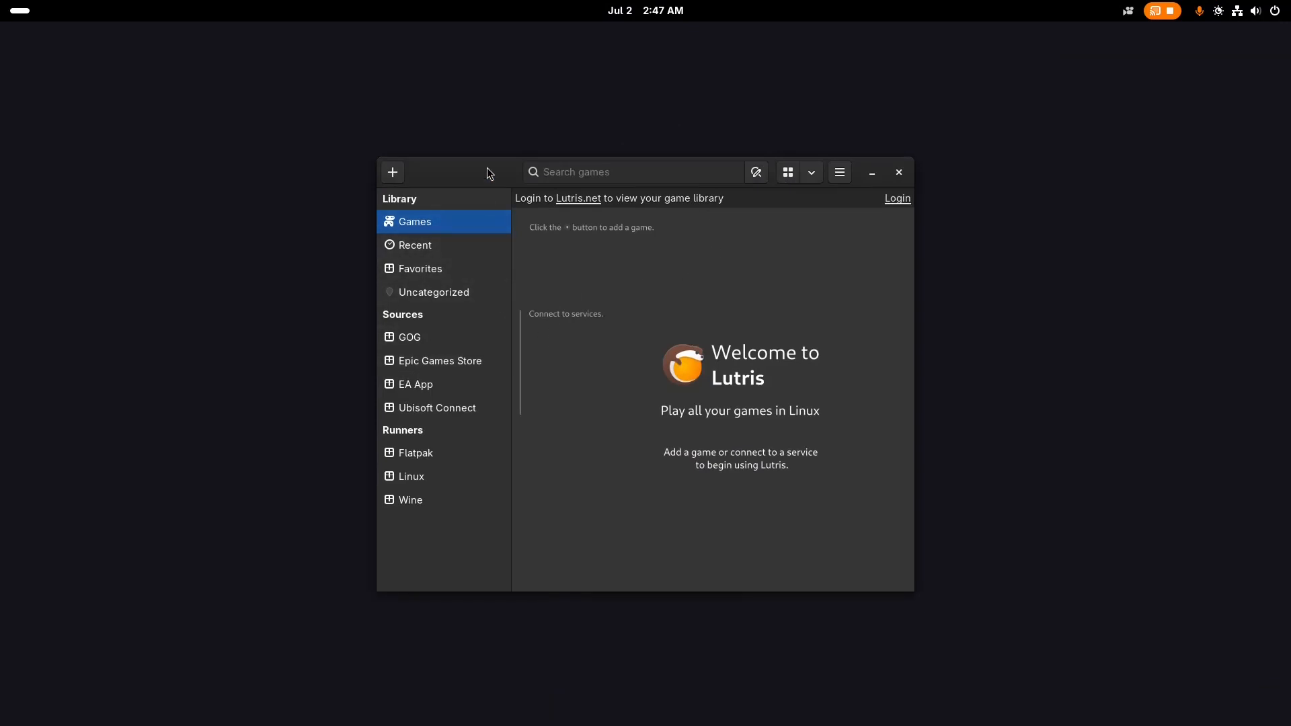
left_click_drag(486, 167, 456, 155)
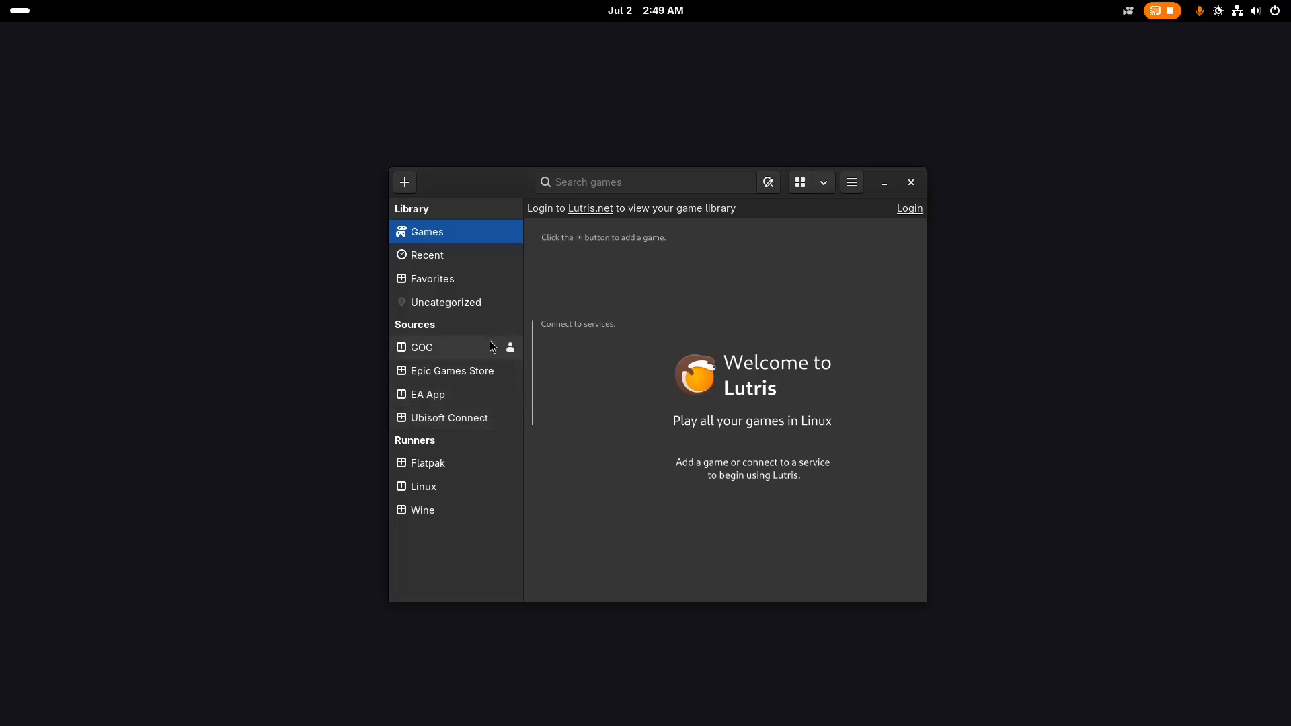
mouse_move(498, 183)
left_mouse_down()
mouse_move(556, 164)
mouse_move(510, 280)
mouse_move(489, 182)
left_mouse_up()
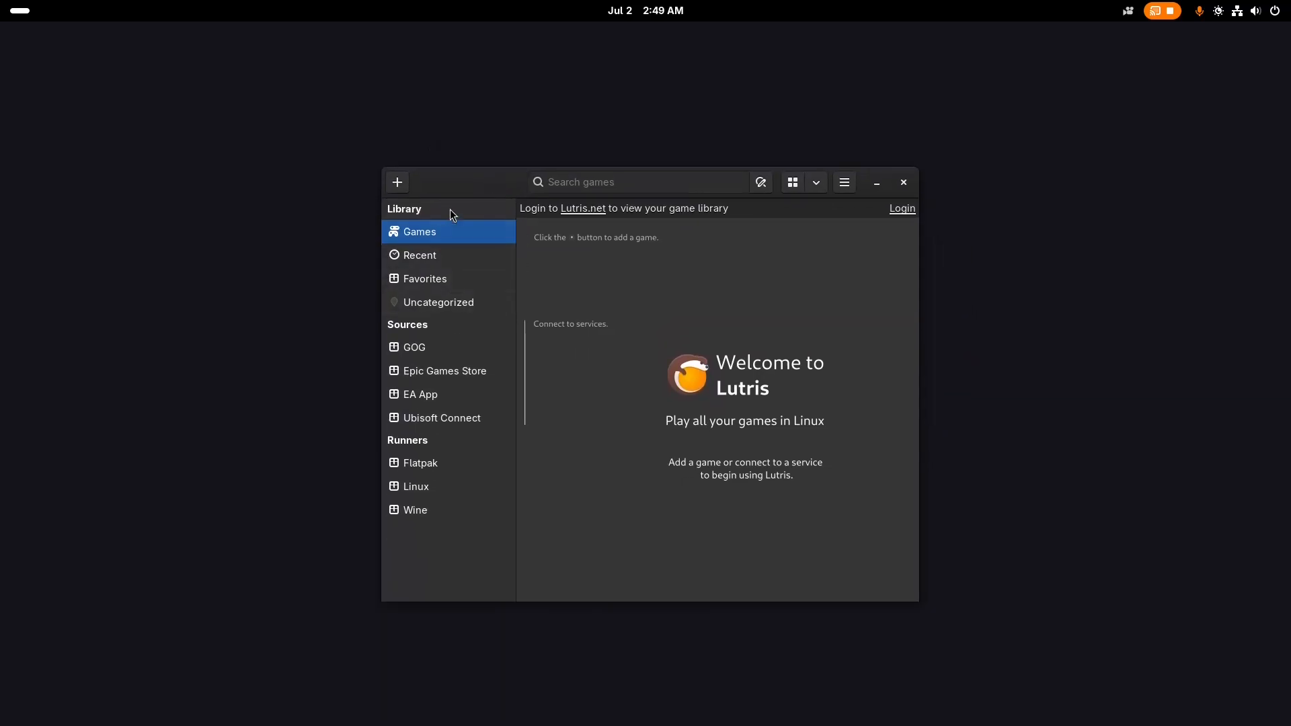
left_click_drag(466, 188, 468, 217)
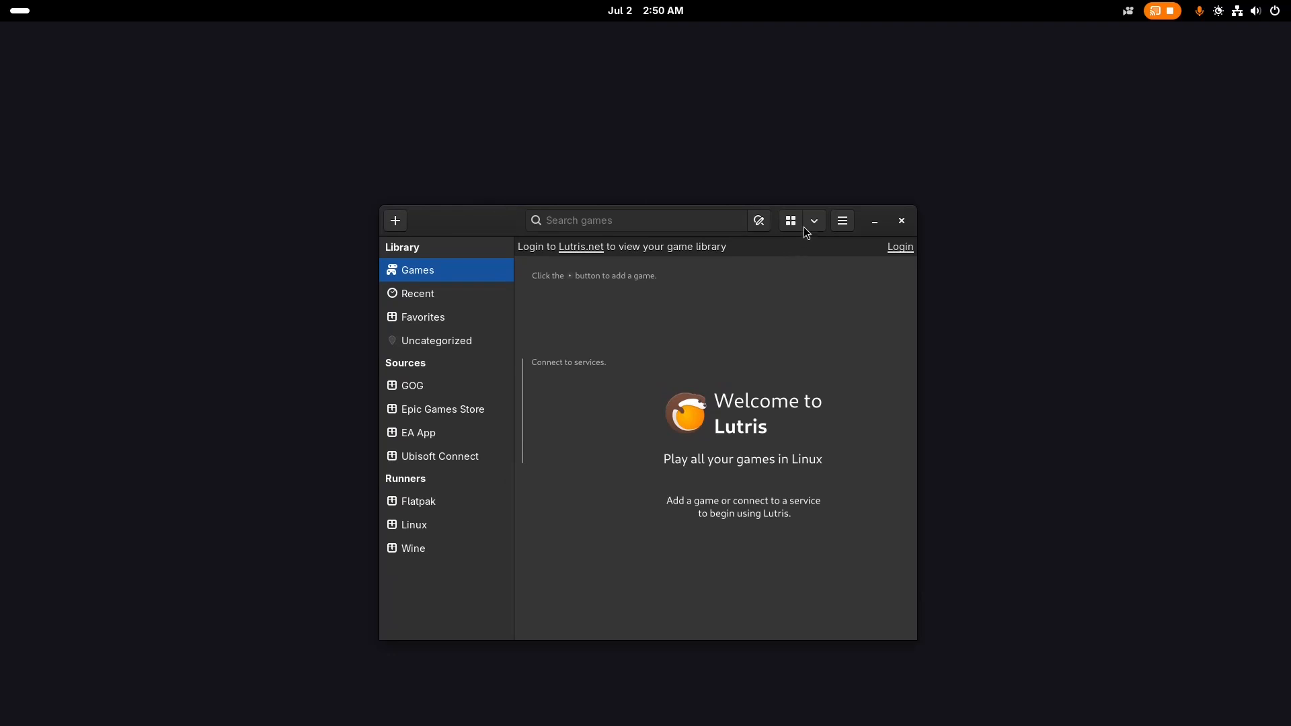
Open the Lutris preferences, find Wine among the runners and open its configuration
left_click(844, 222)
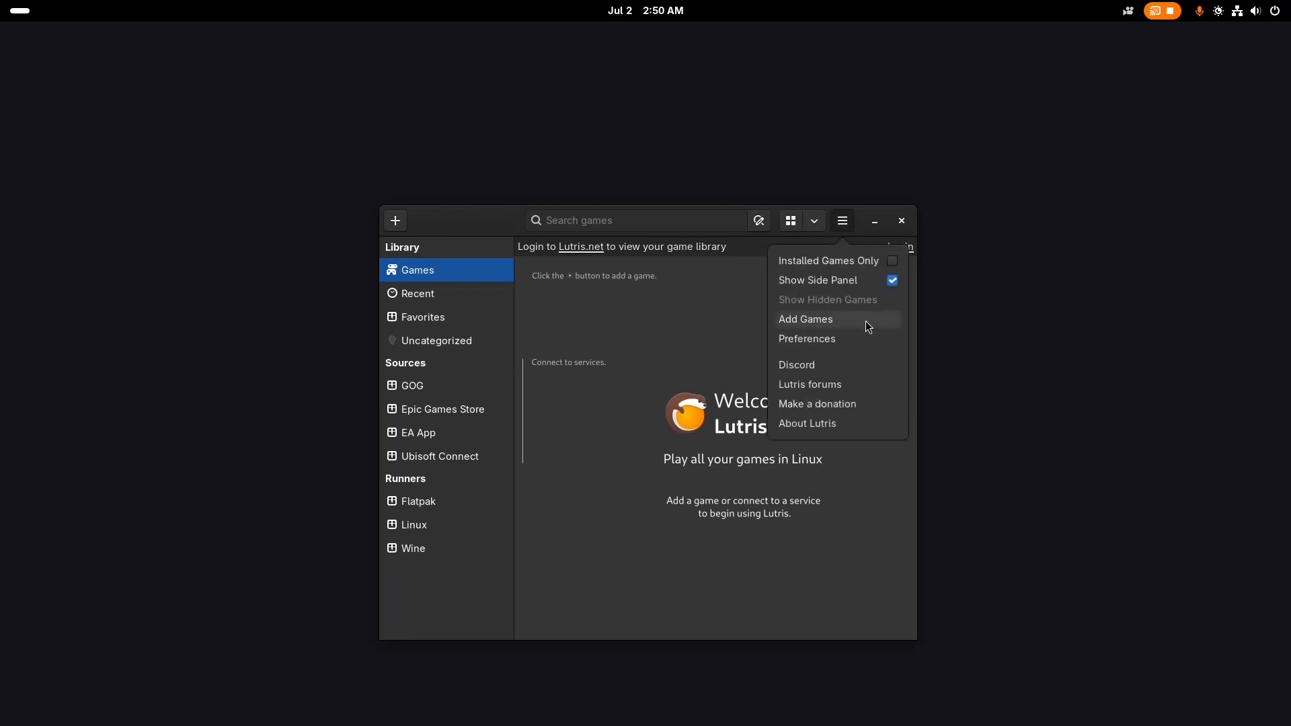
left_click(800, 340)
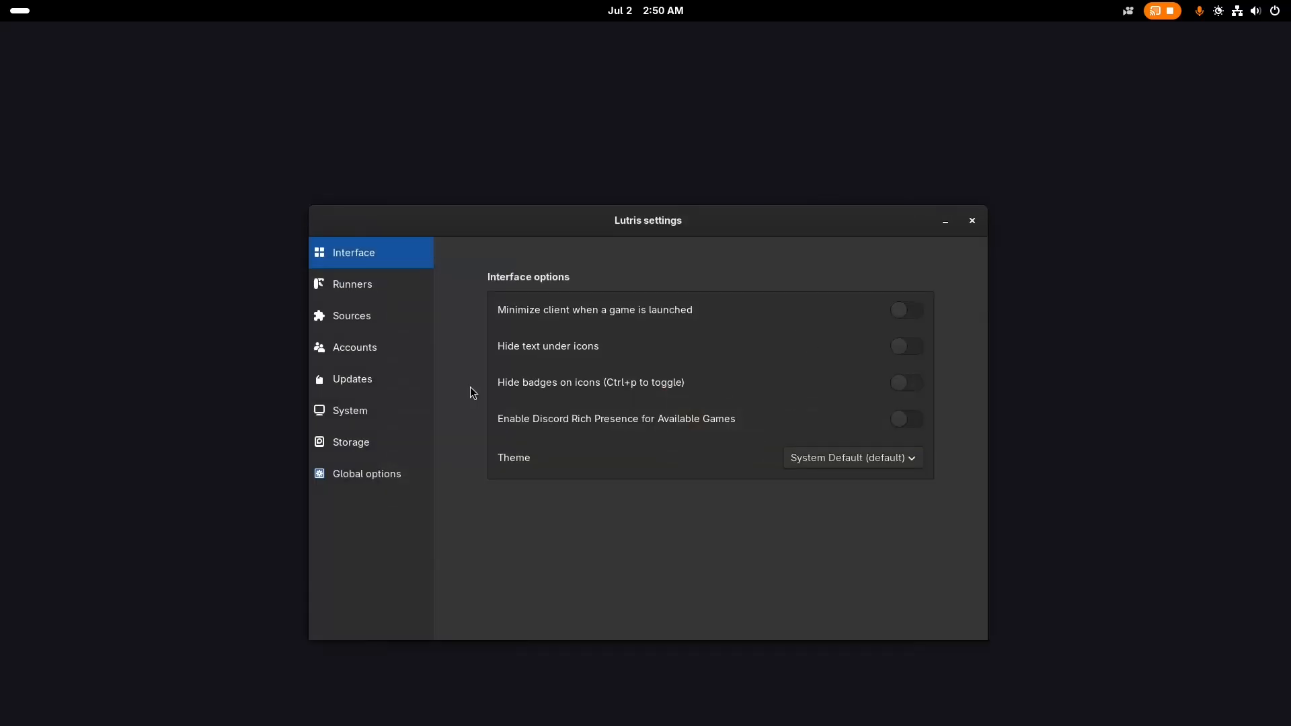
left_click(383, 316)
left_click(375, 288)
scroll(788, 377, "down", 20)
scroll(805, 406, "down", 20)
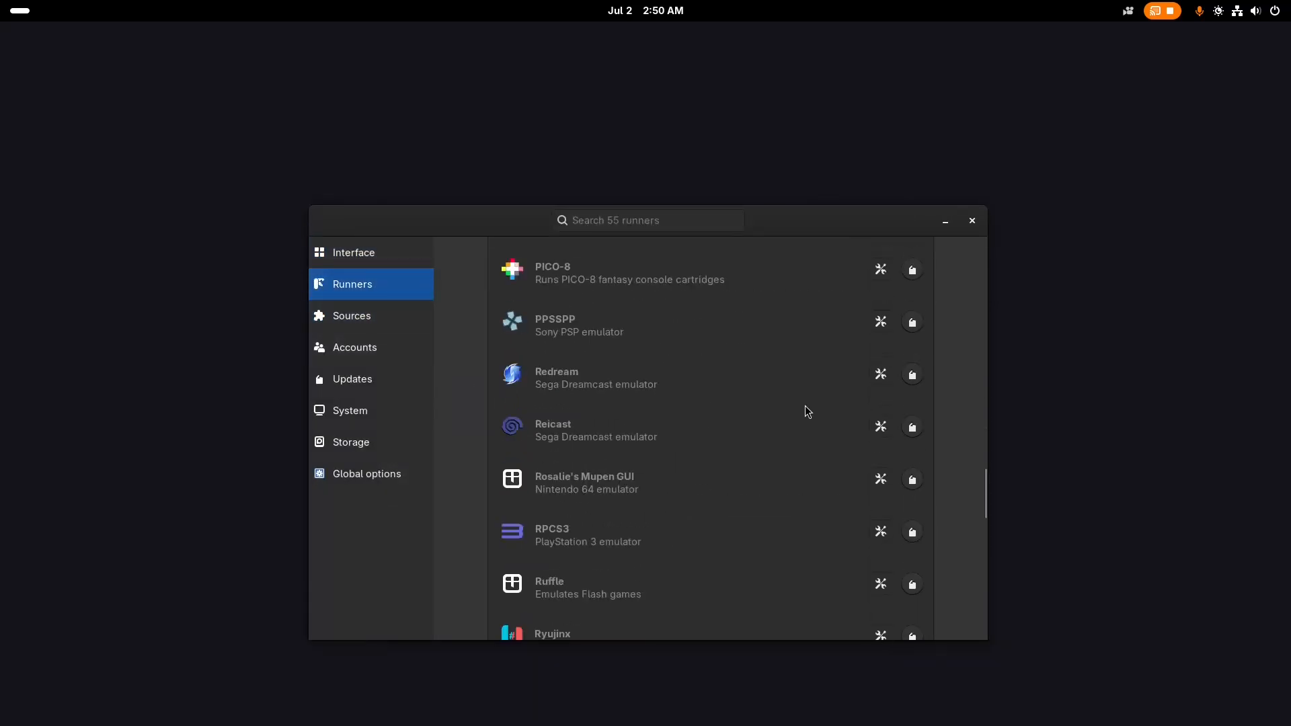
scroll(807, 409, "up", 3)
left_click(882, 514)
Check which Wine versions the Wine runner offers, and leave its configuration without saving
left_click(631, 285)
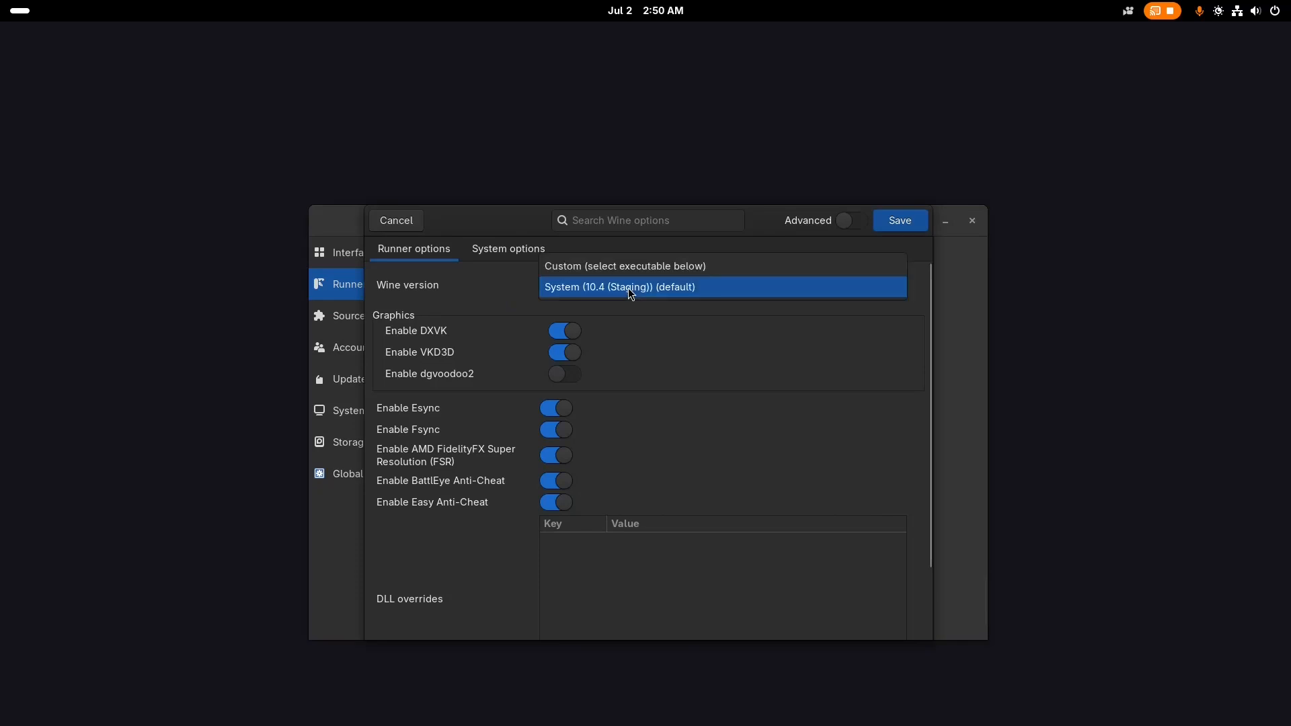
left_click(385, 225)
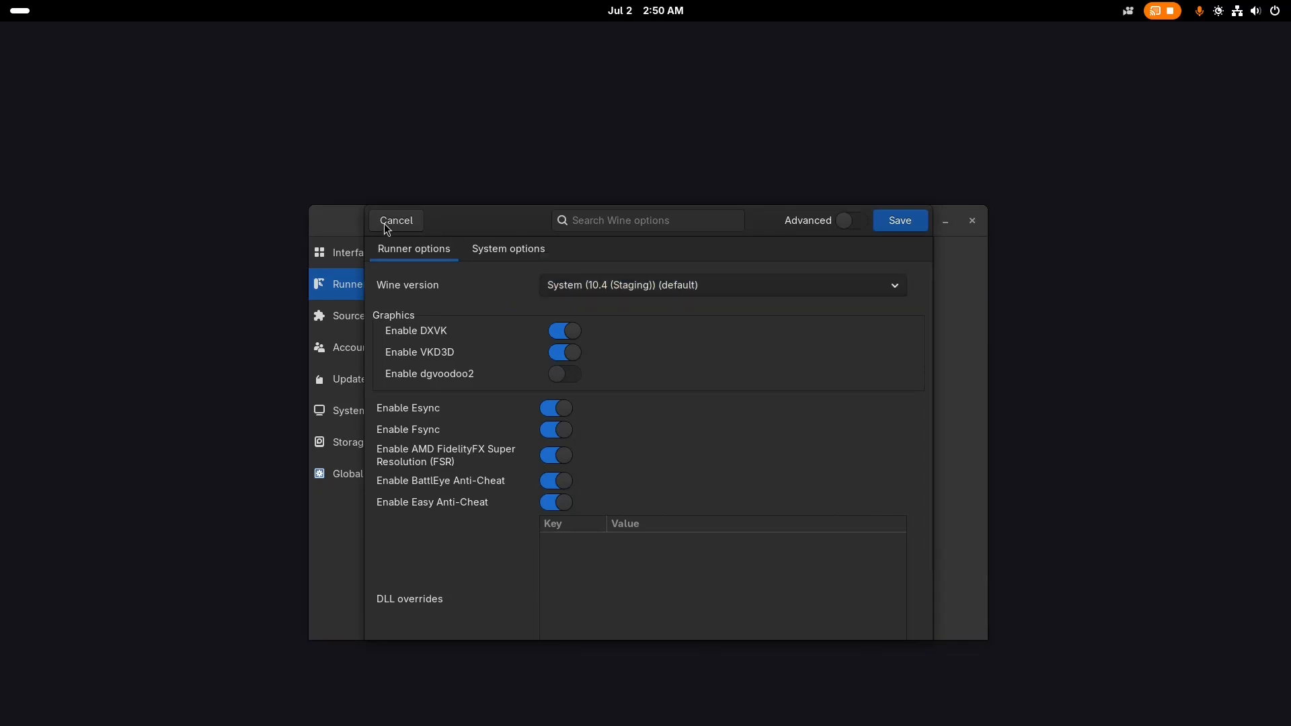
left_click(564, 285)
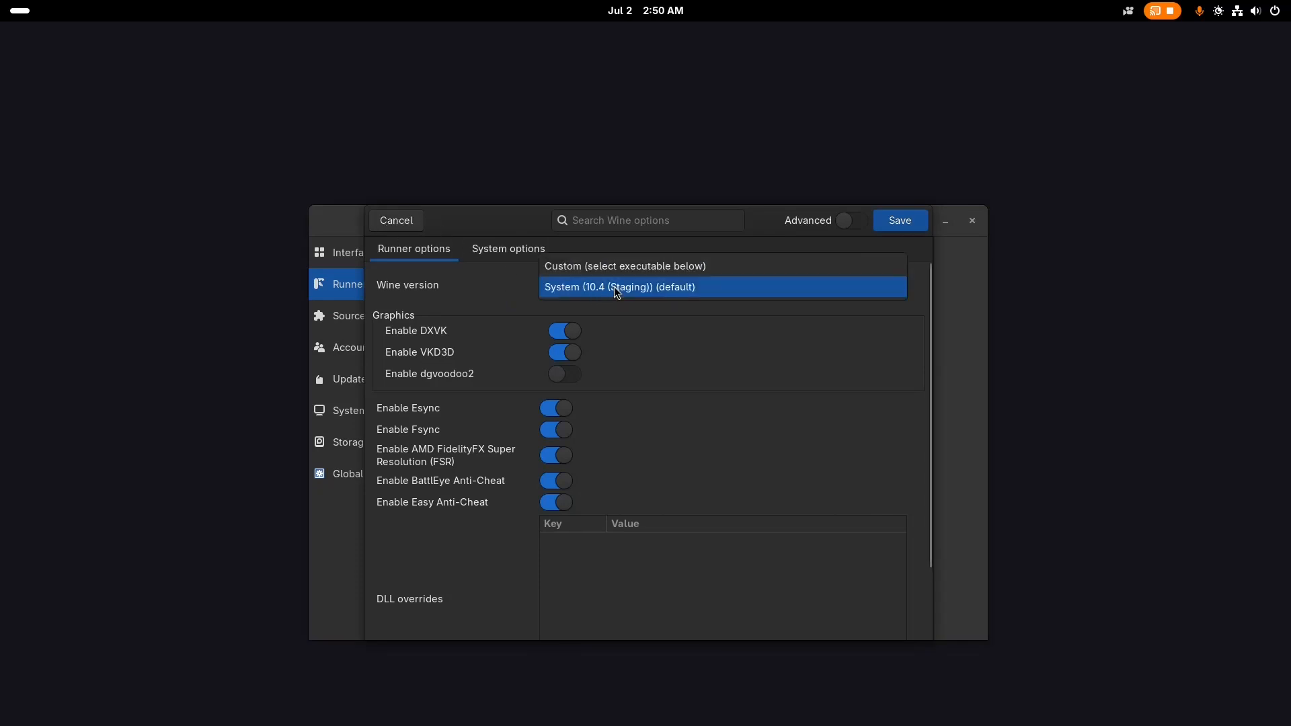
left_click(401, 222)
left_click(400, 221)
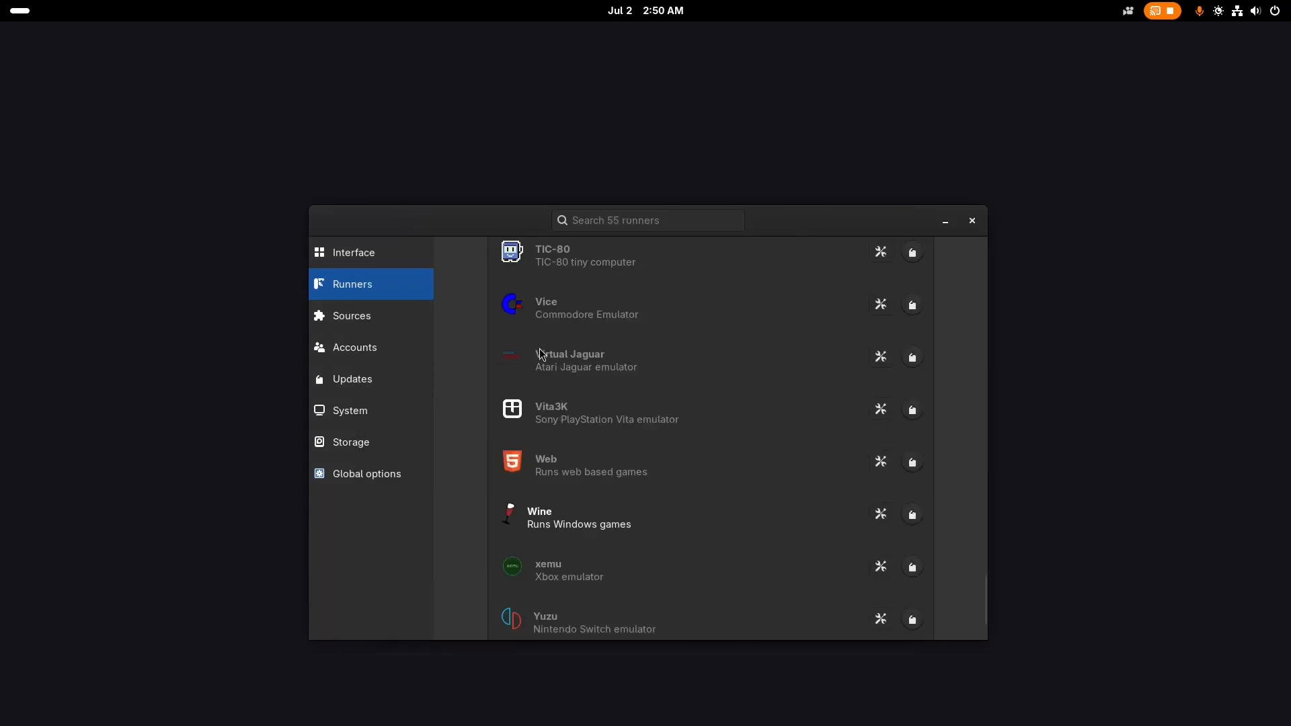
Review the System, Storage and Updates sections of the Lutris settings, and close the settings
left_click_drag(474, 216, 522, 225)
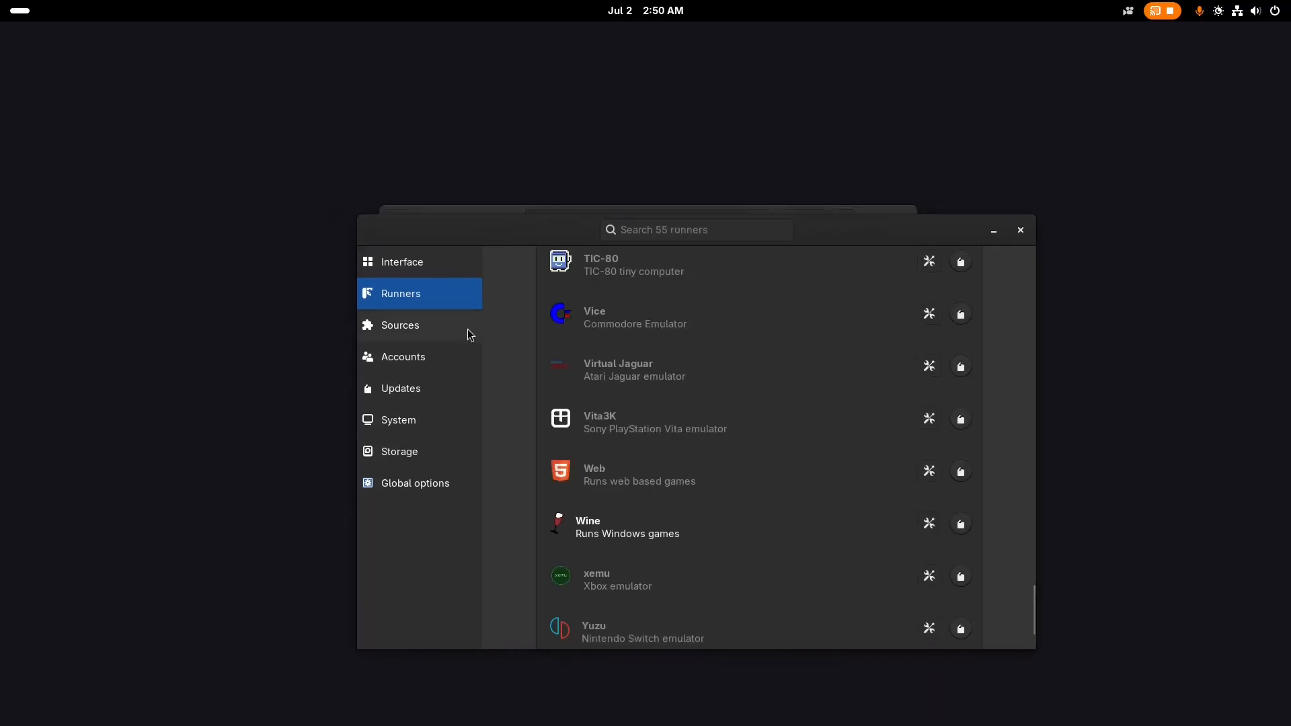
left_click(412, 420)
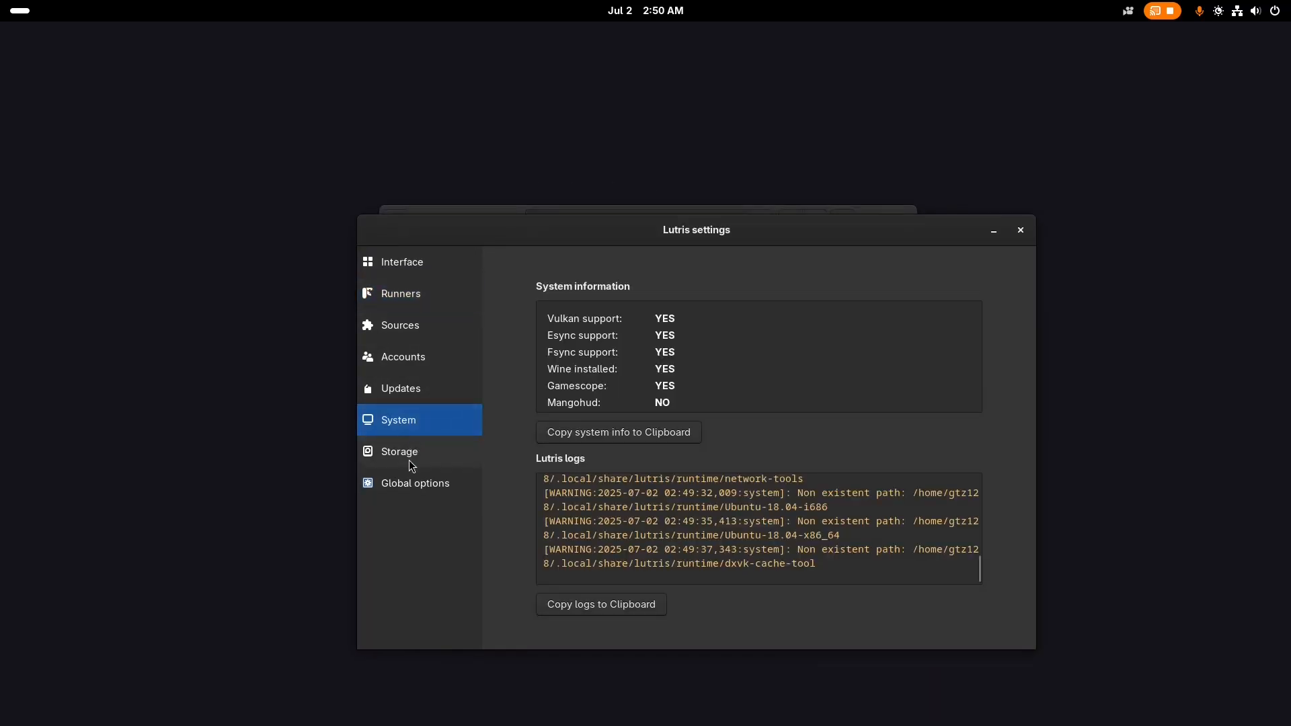
left_click(409, 460)
left_click(433, 394)
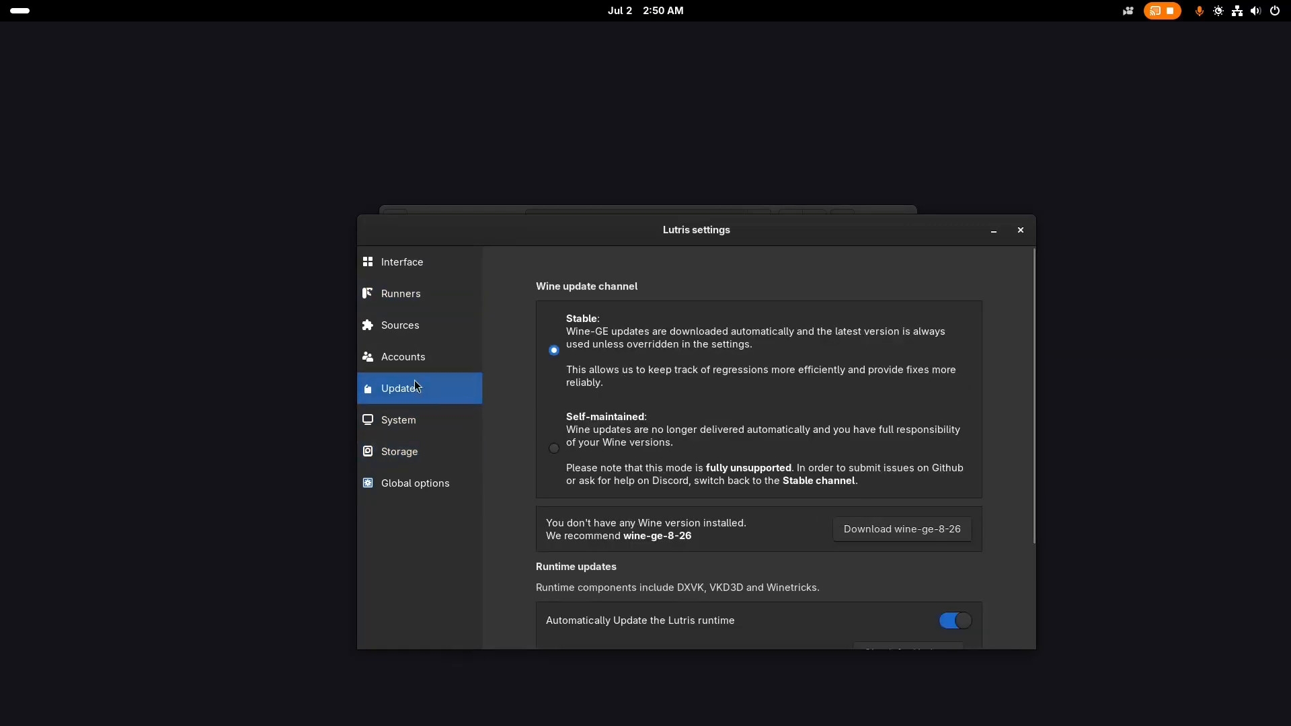
left_click(1021, 229)
Download the recommended wine-ge-8-26 from the update settings, waiting if Lutris stops responding, and return to the game library
left_click(843, 220)
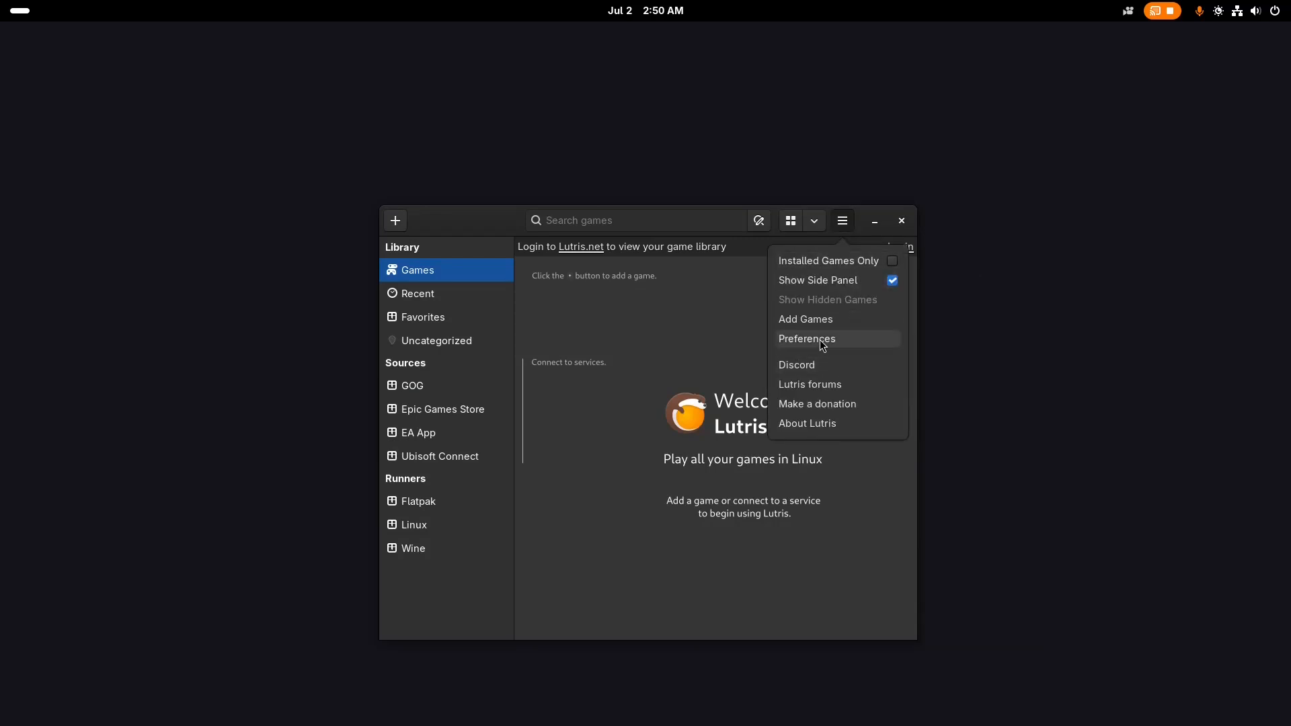
left_click(820, 341)
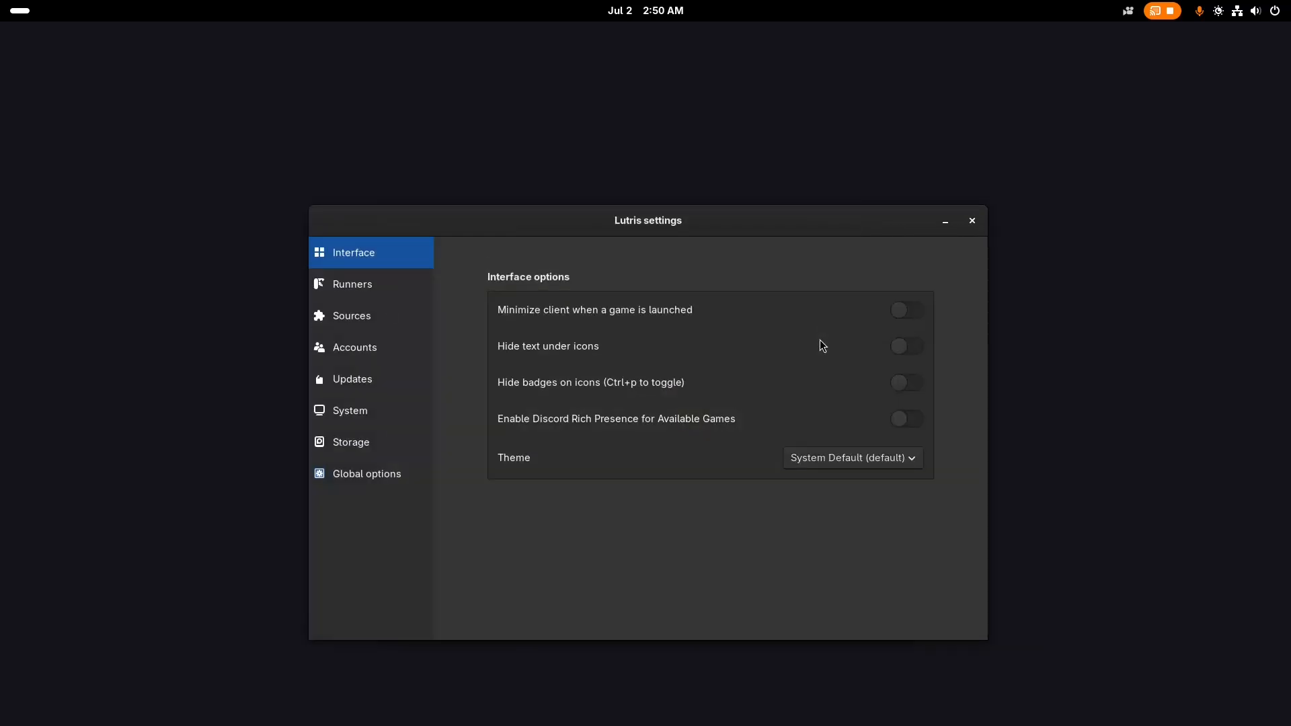
left_click(380, 378)
left_click(851, 520)
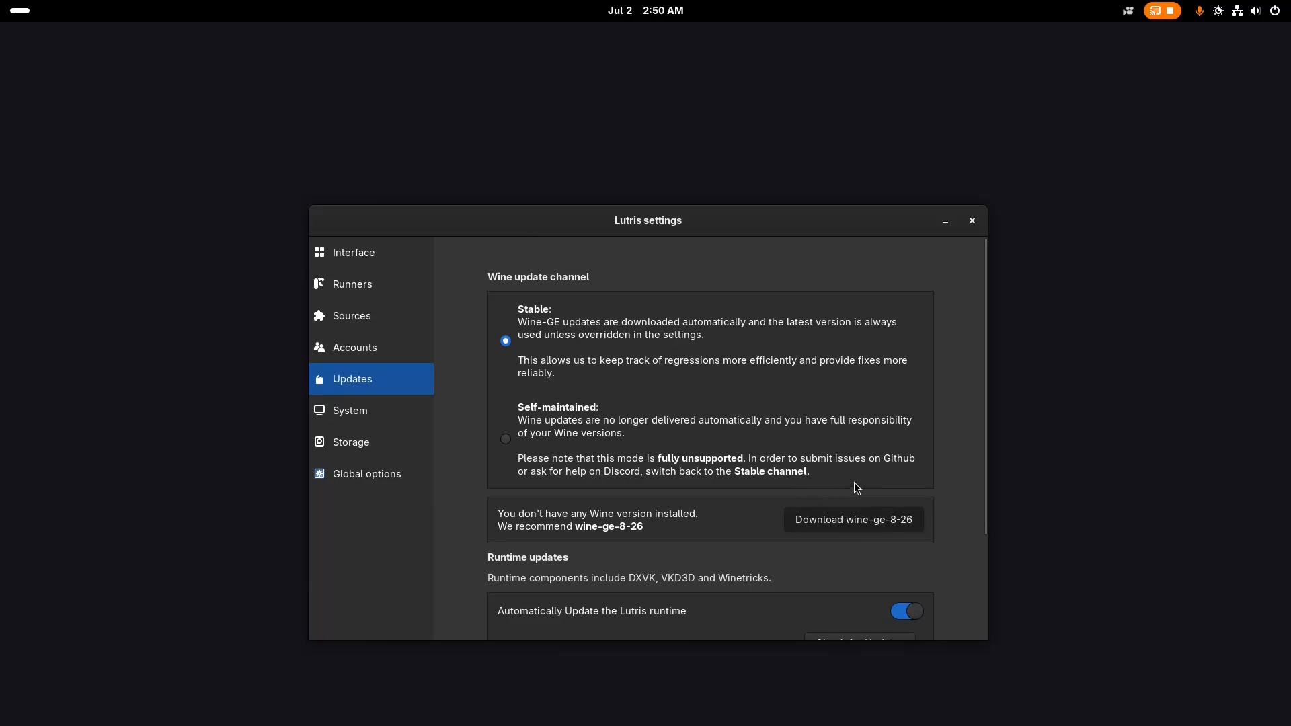
scroll(891, 521, "down", 4)
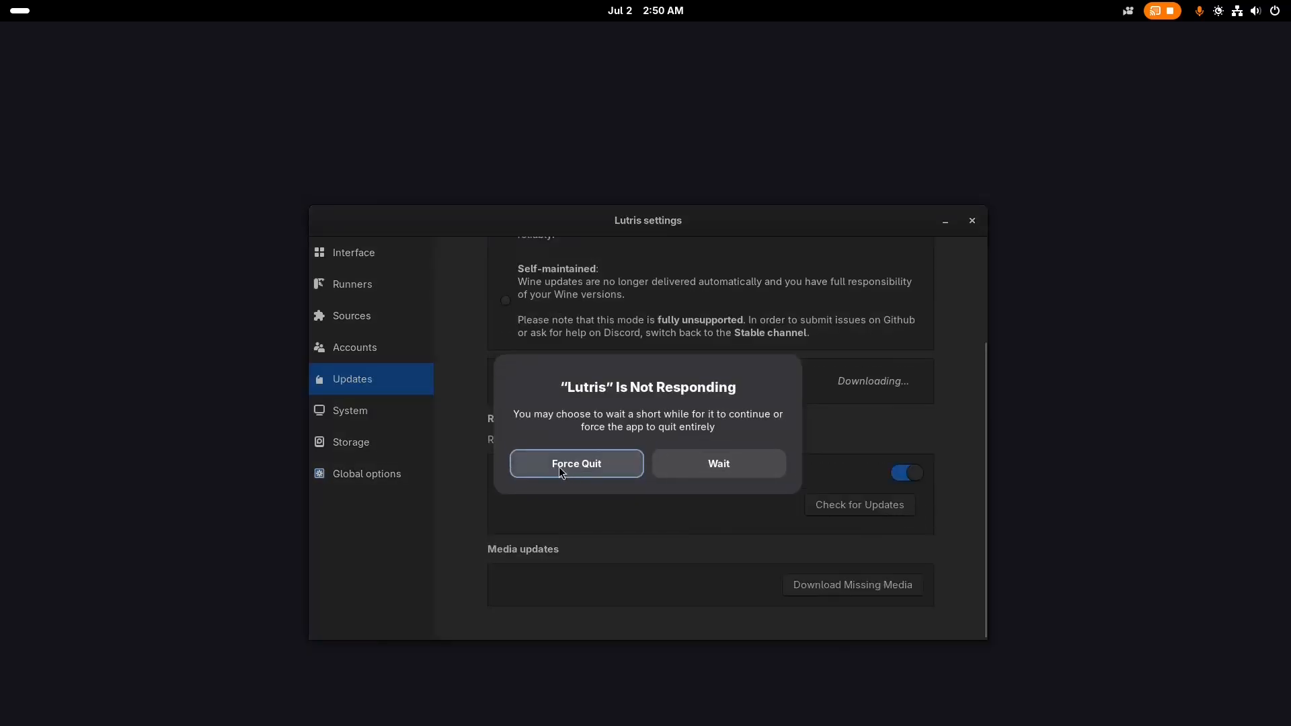
left_click(715, 463)
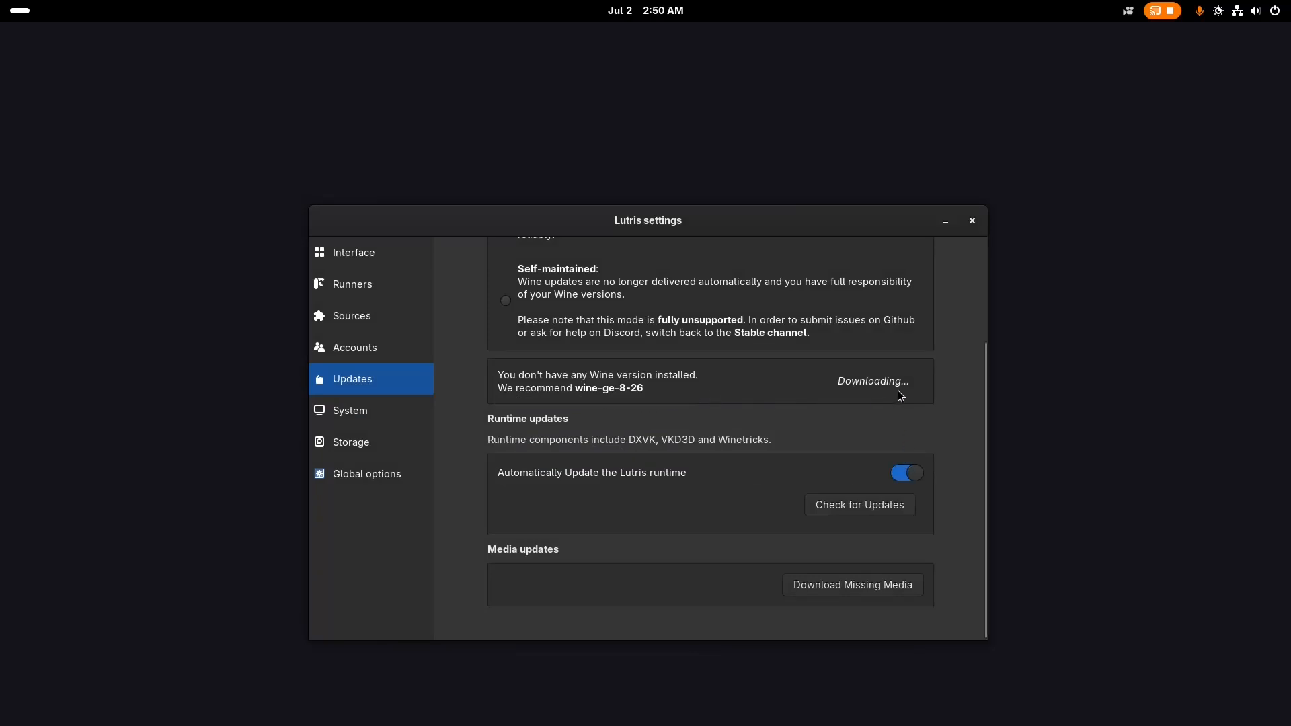
scroll(953, 381, "up", 4)
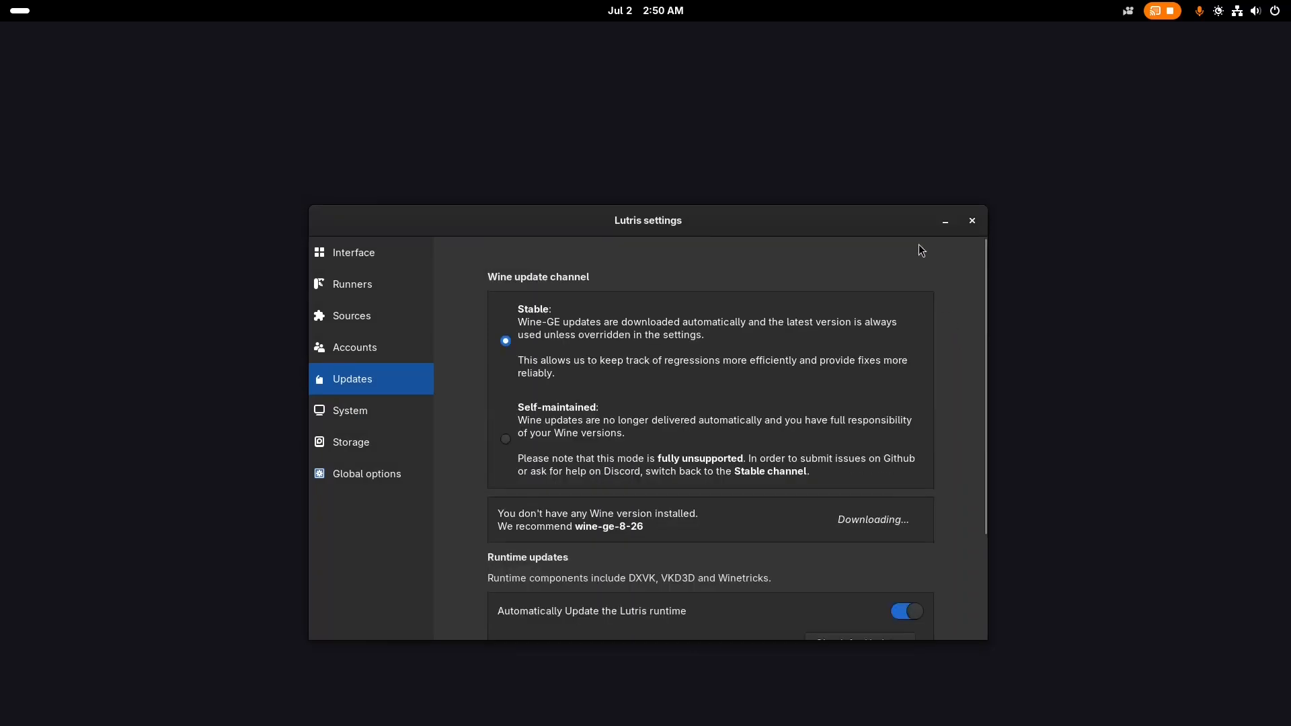
left_click(972, 222)
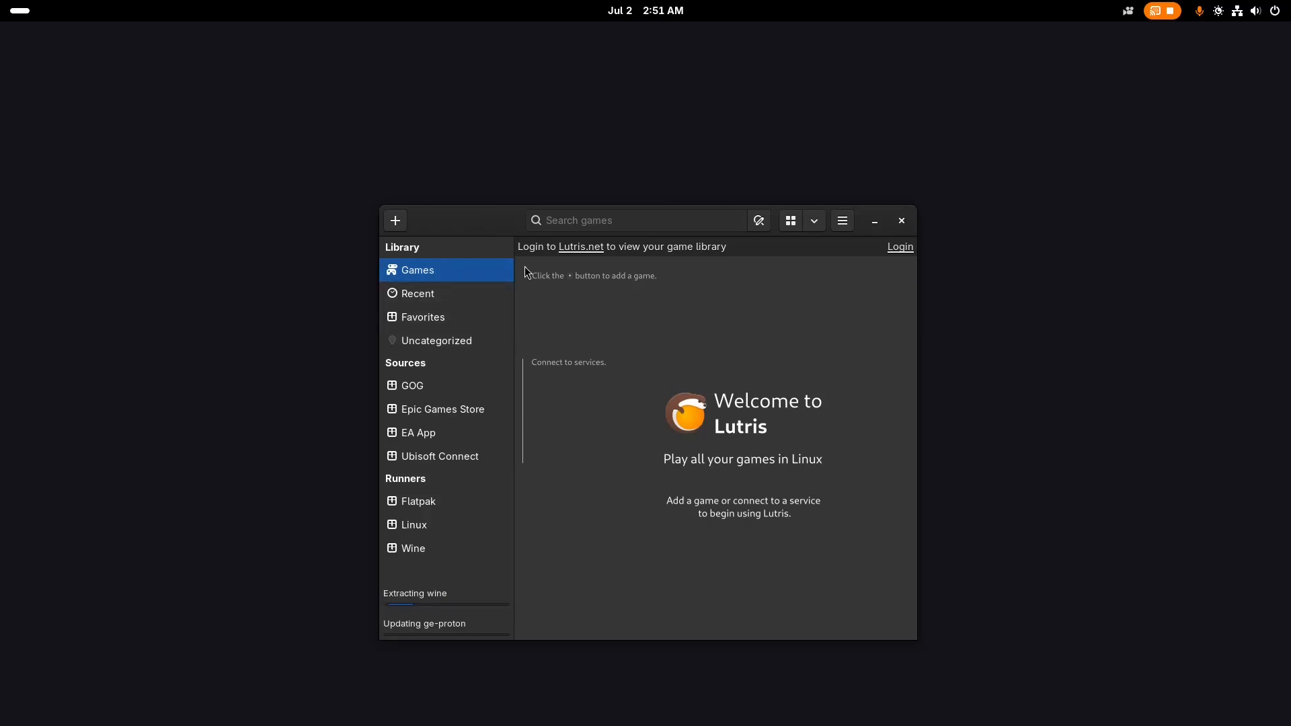
left_click_drag(484, 232, 478, 215)
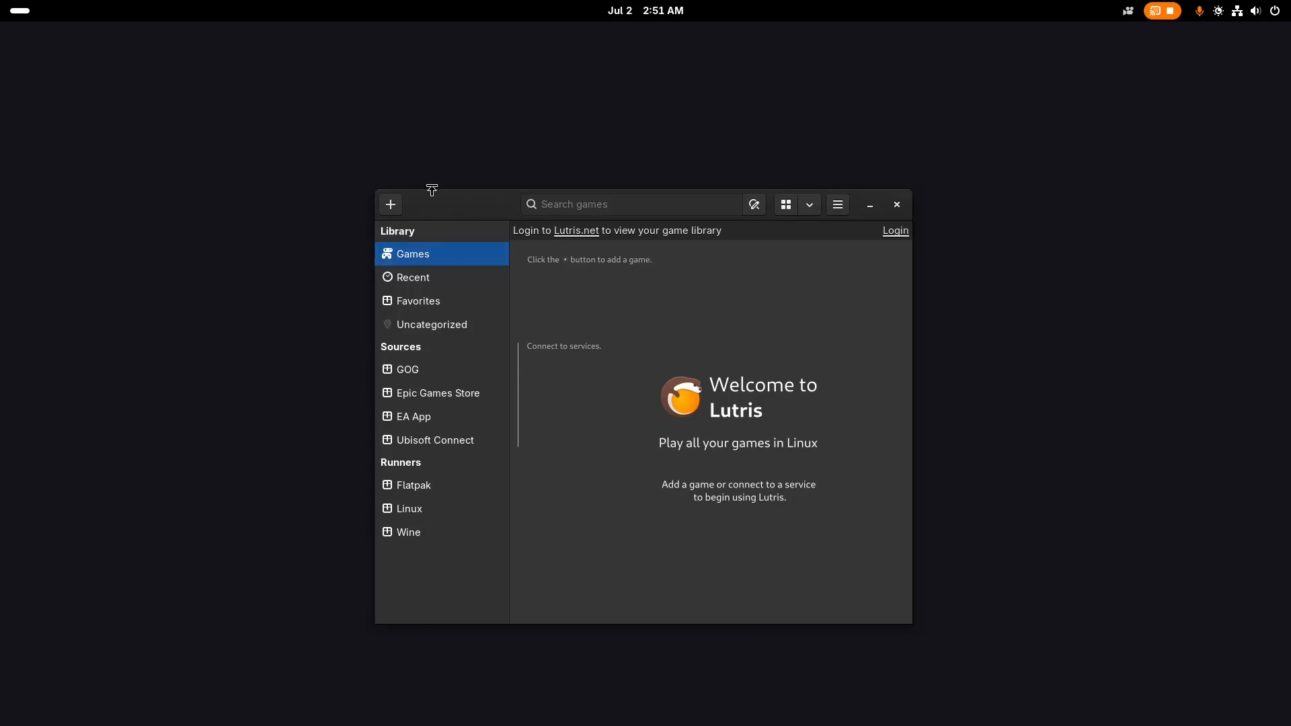
Add a locally installed game named Prototype and choose Wine (Runs Windows games) as its runner
left_click(391, 205)
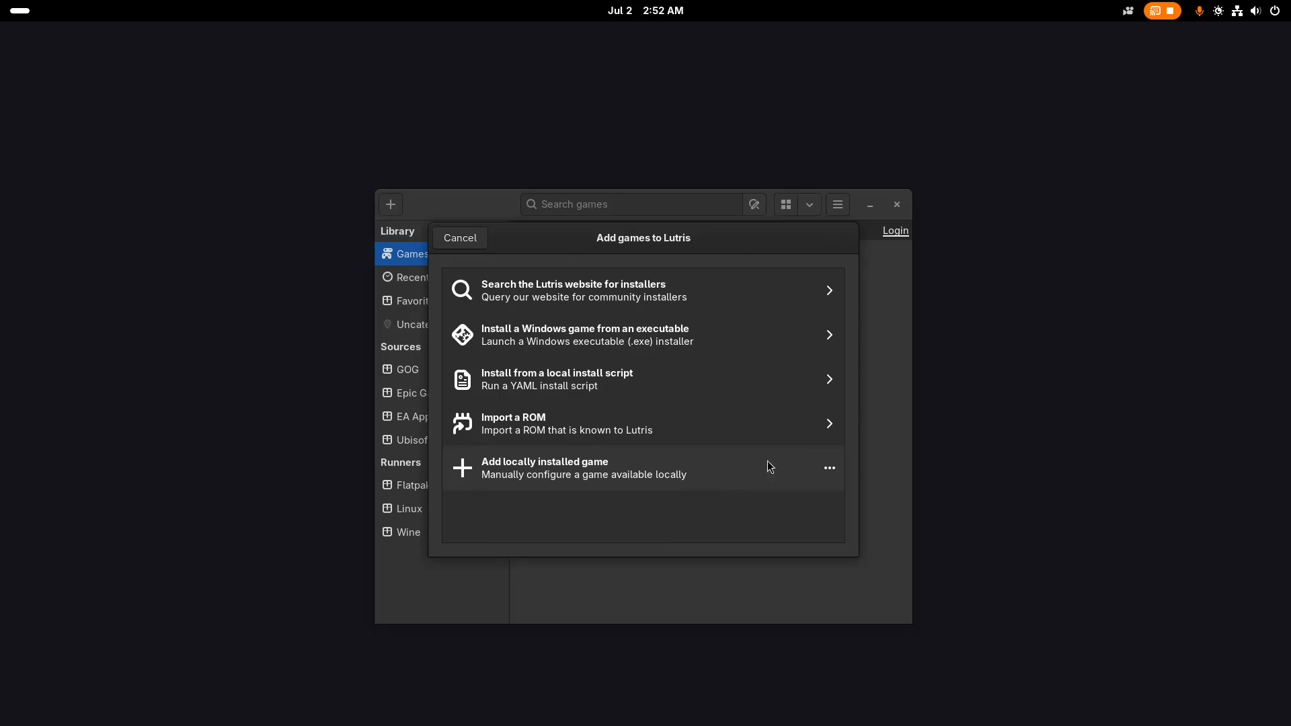
left_click(602, 478)
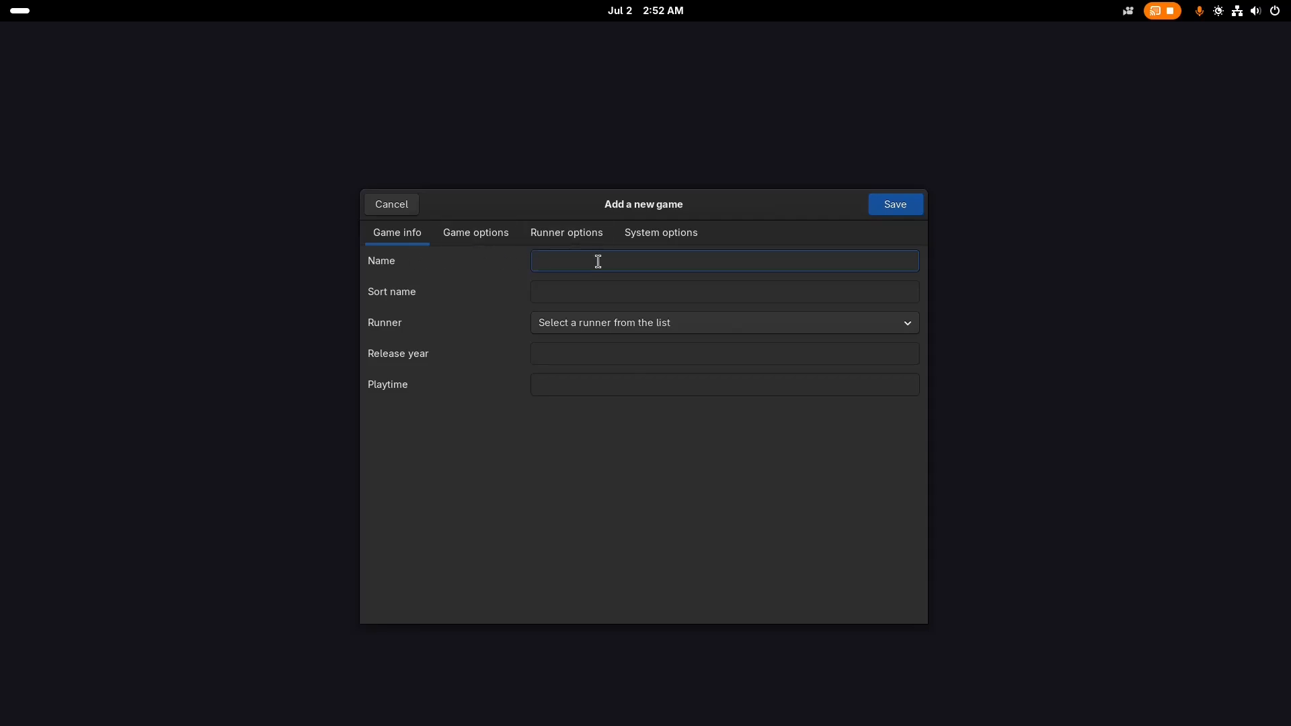
type("Prototype")
left_click(663, 322)
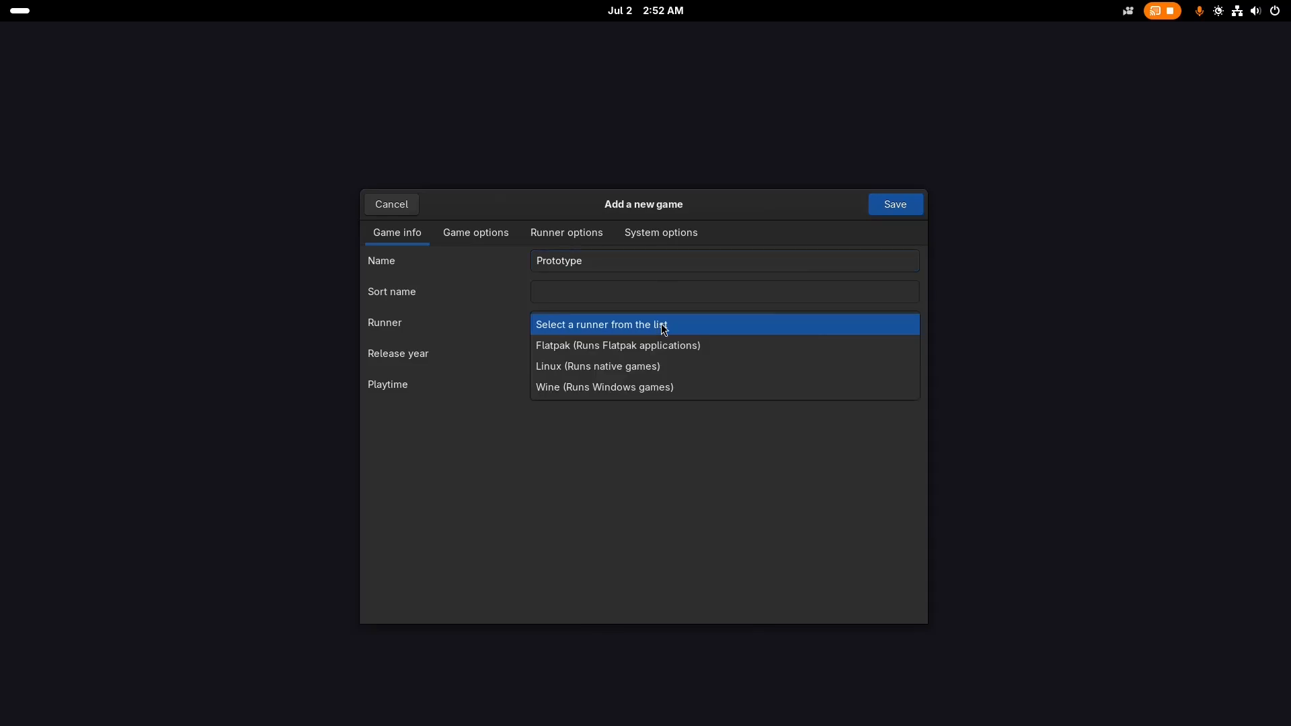
left_click(599, 383)
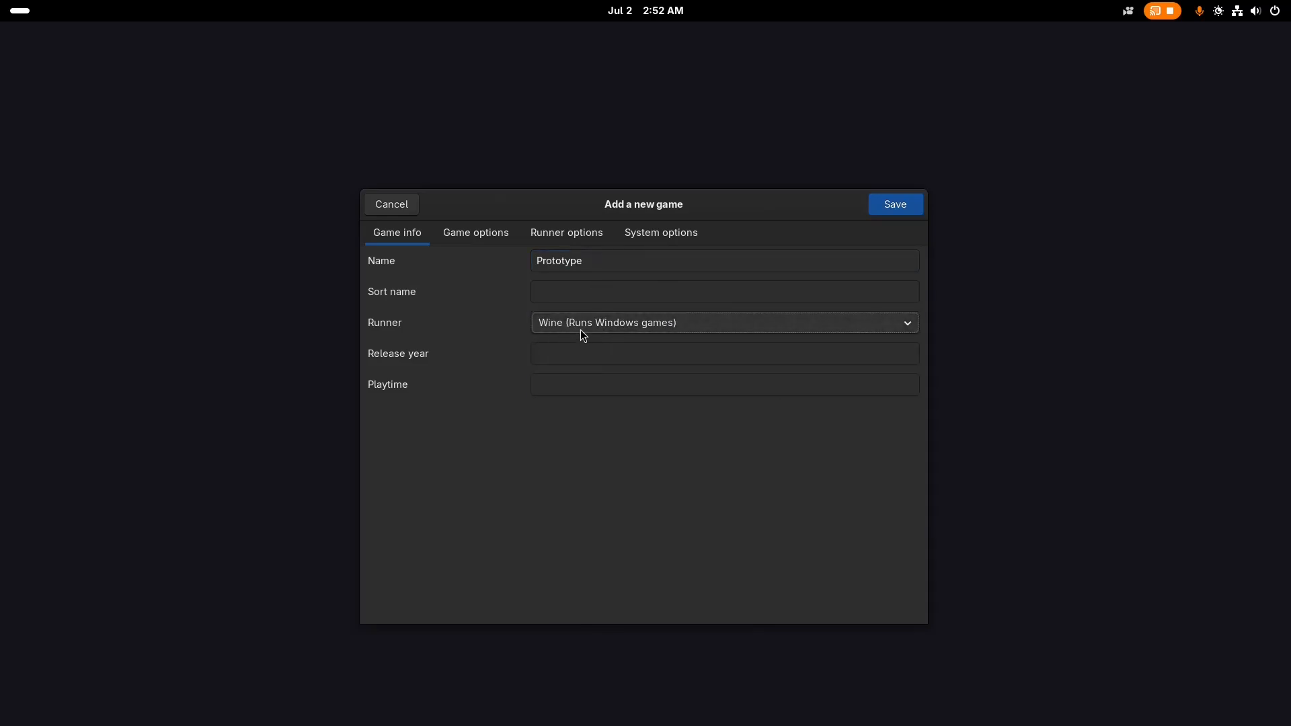
Set the game's executable to prototypef.exe from the Prototype folder in Downloads
left_click(489, 232)
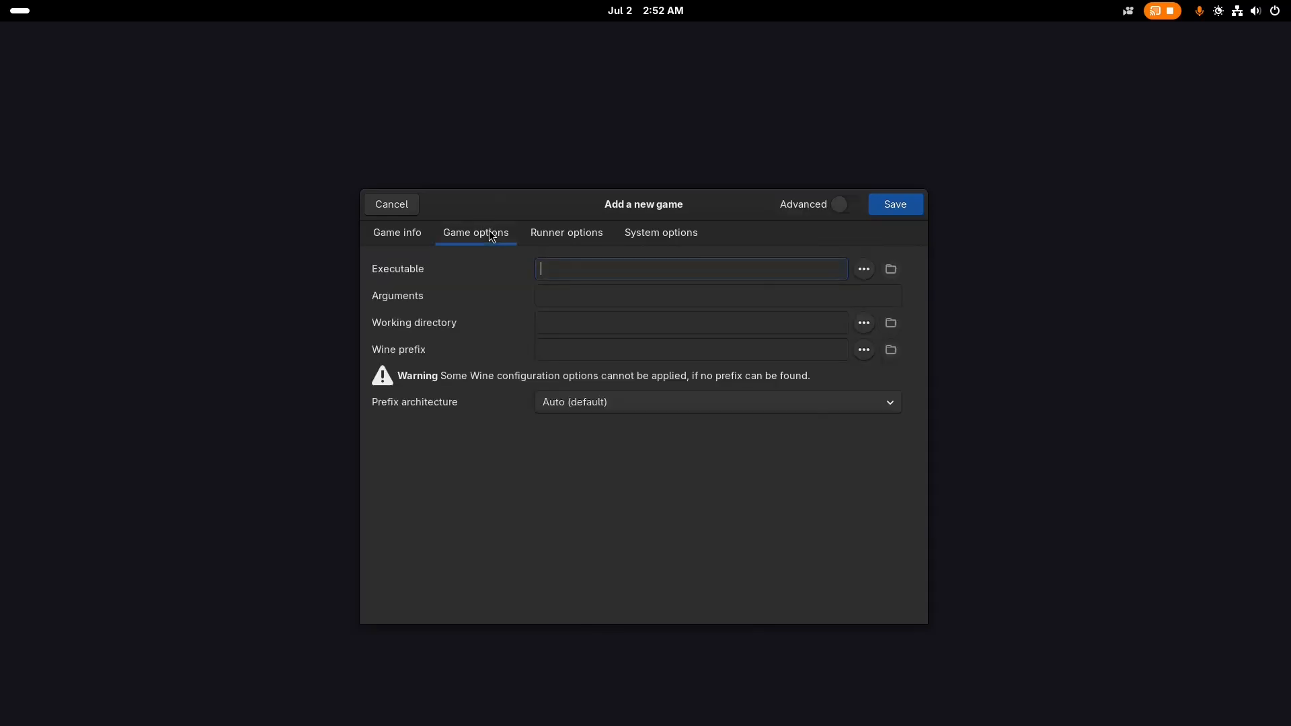
left_click(864, 269)
double_click(381, 209)
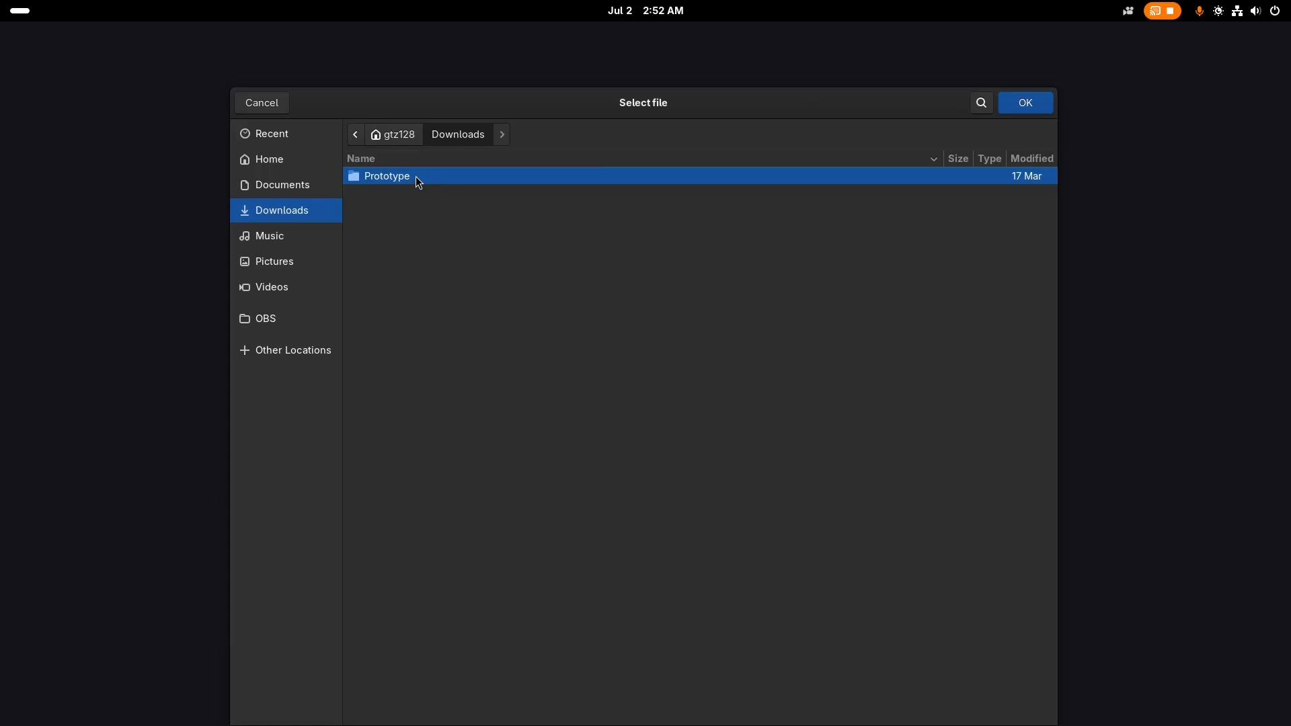
double_click(417, 178)
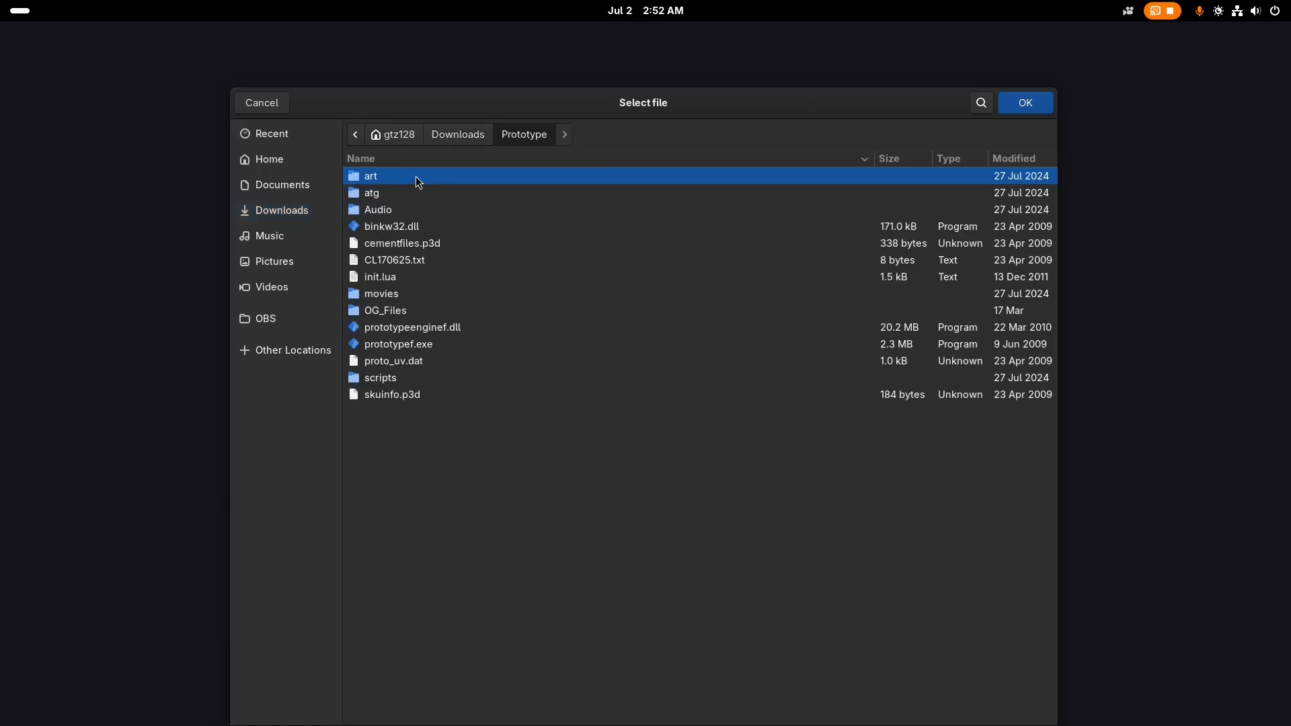
left_click(408, 347)
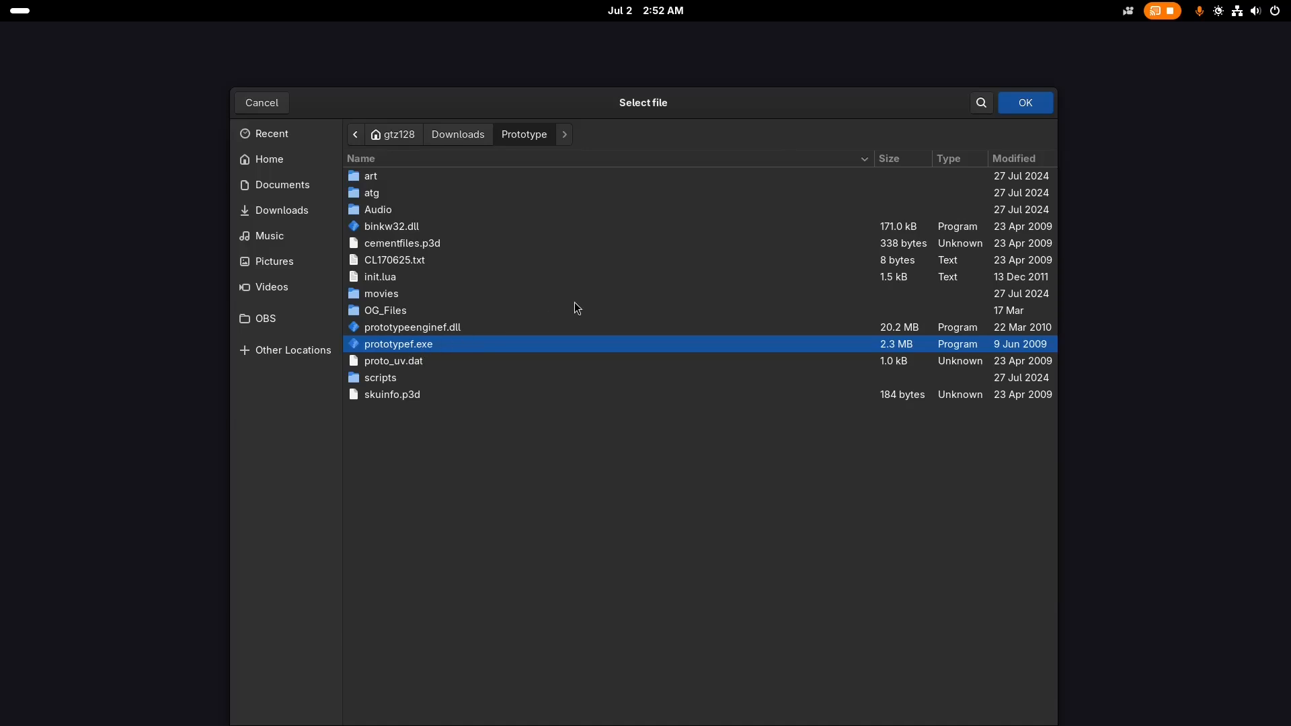
left_click(1012, 108)
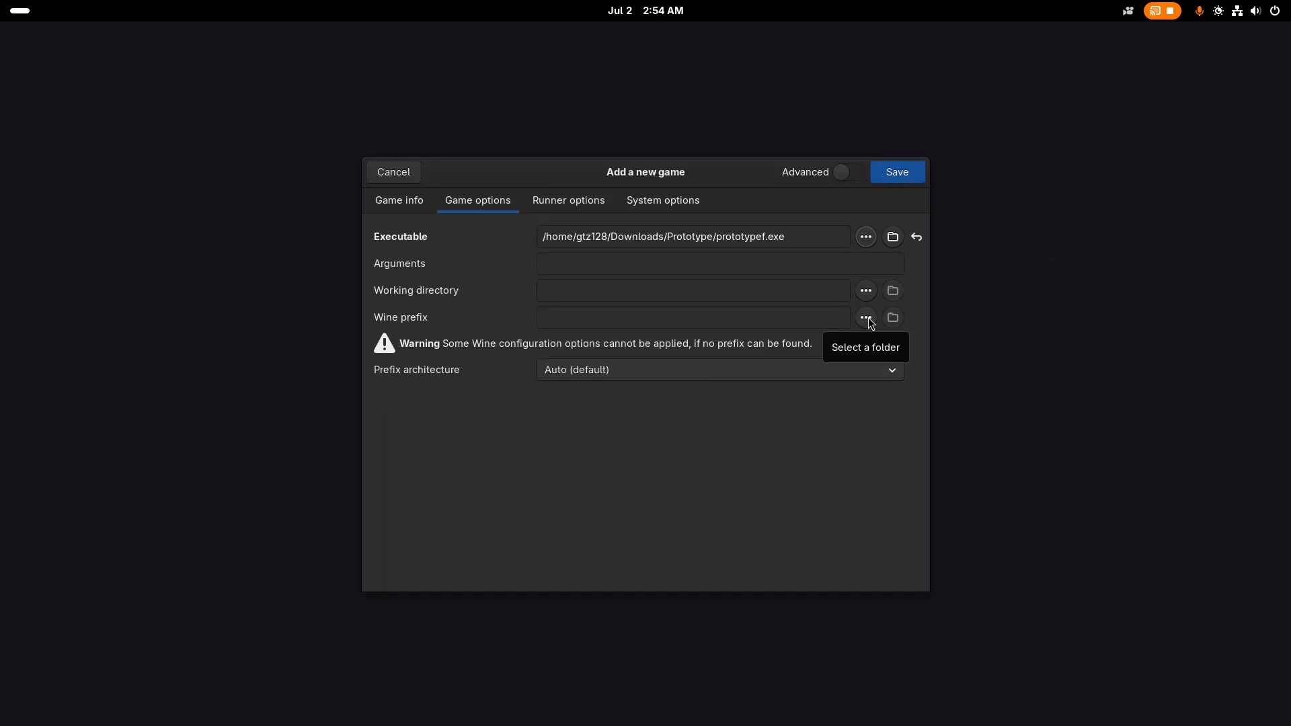
Create a Lutris folder in the home directory with a prefix folder inside, and use that inner folder as the Wine prefix
left_click(866, 318)
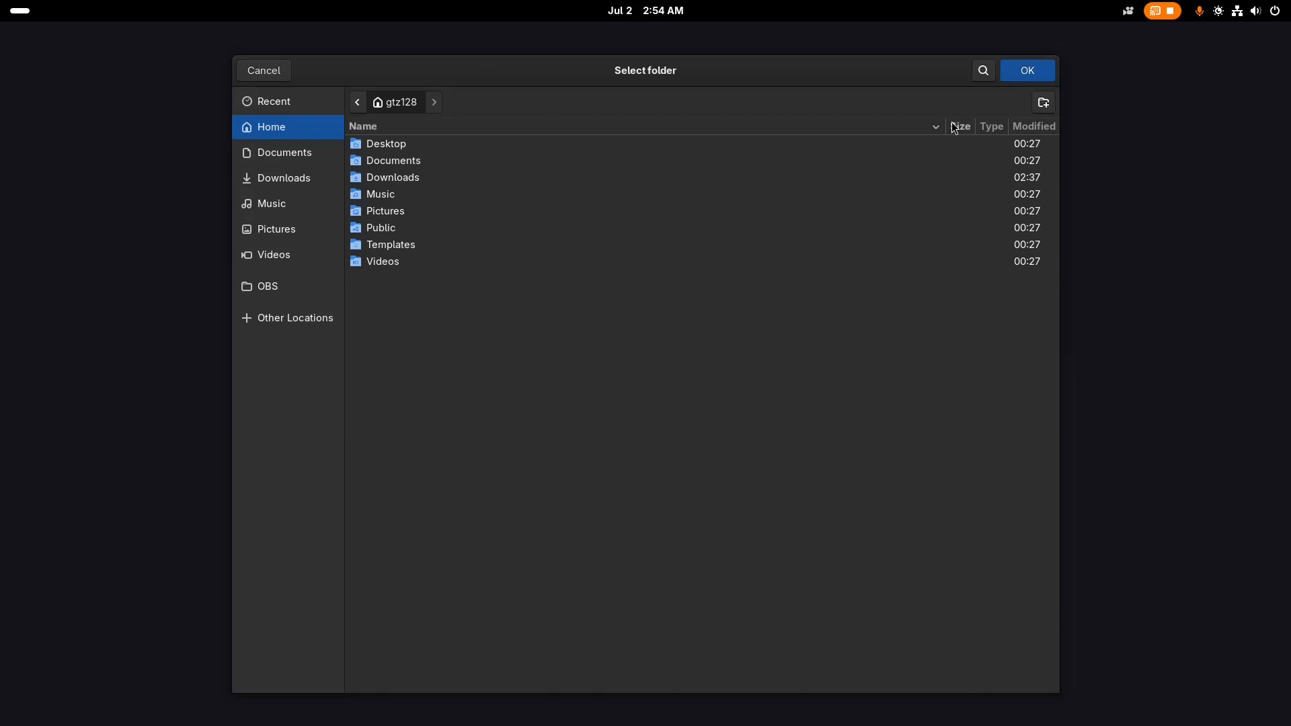
left_click(1043, 103)
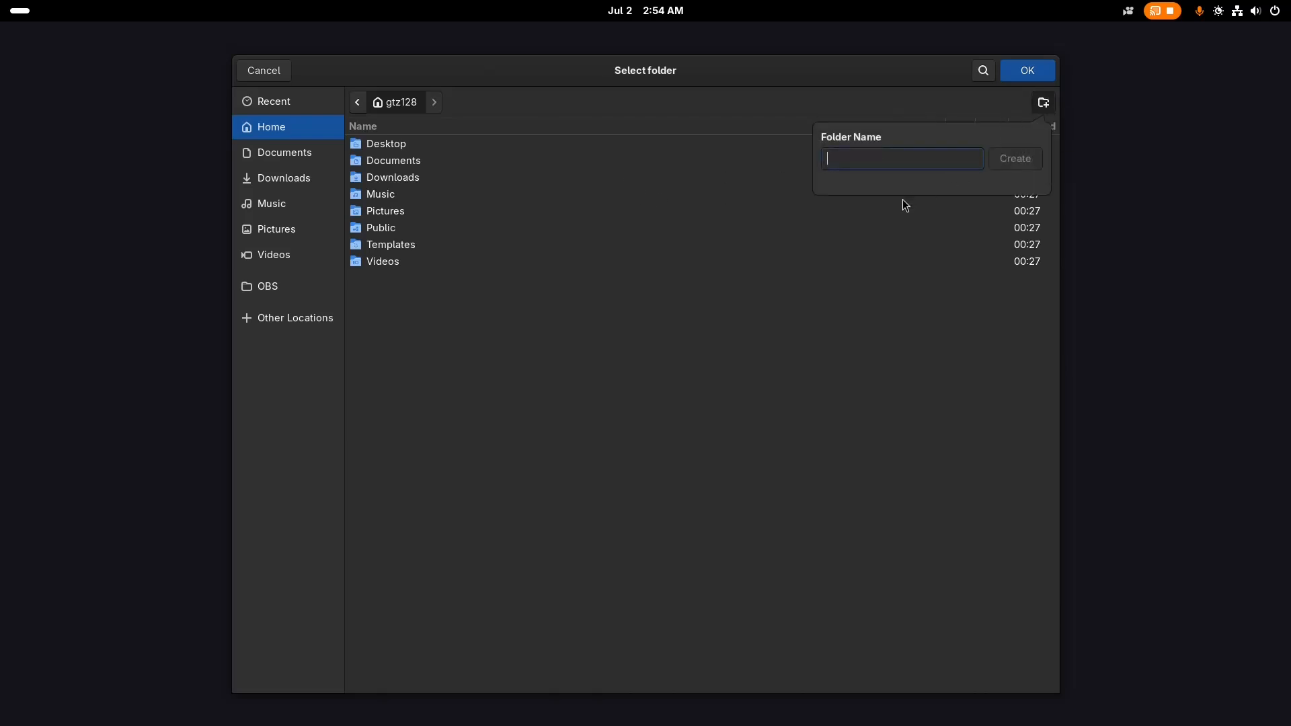
type("Lutris")
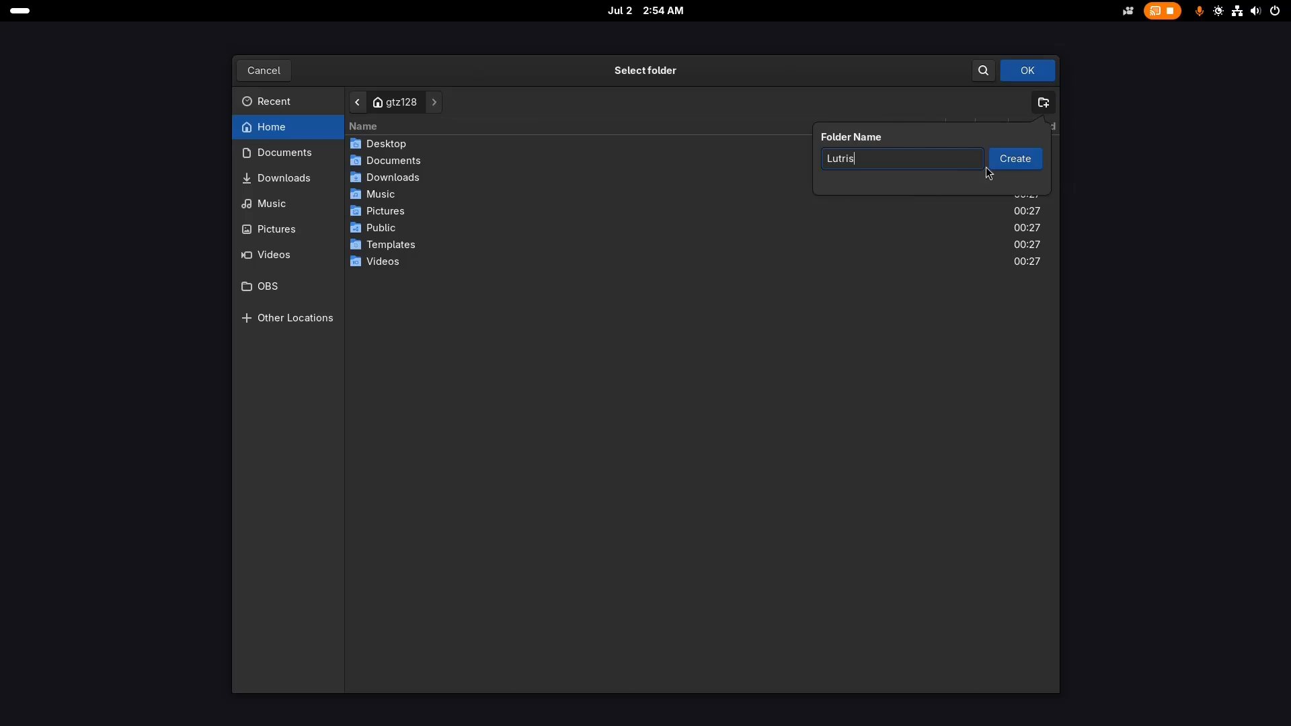
left_click(1011, 163)
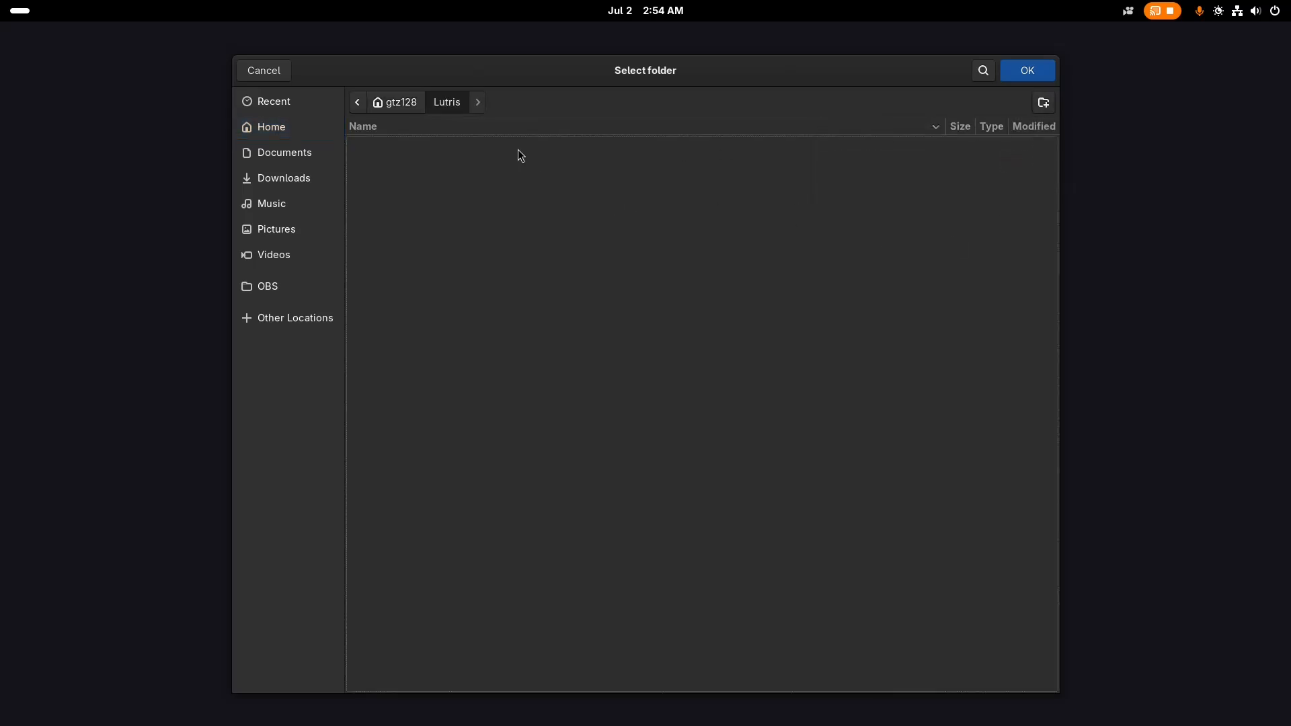
left_click(1044, 103)
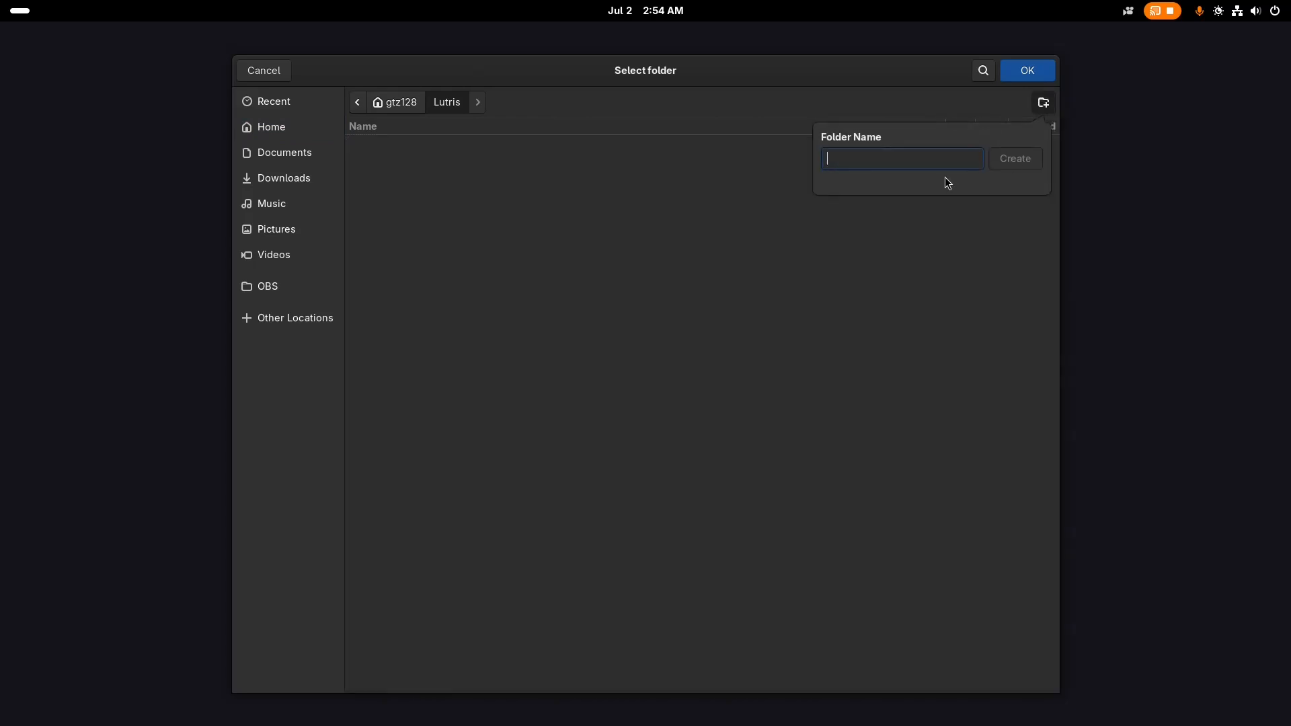
type("prefix")
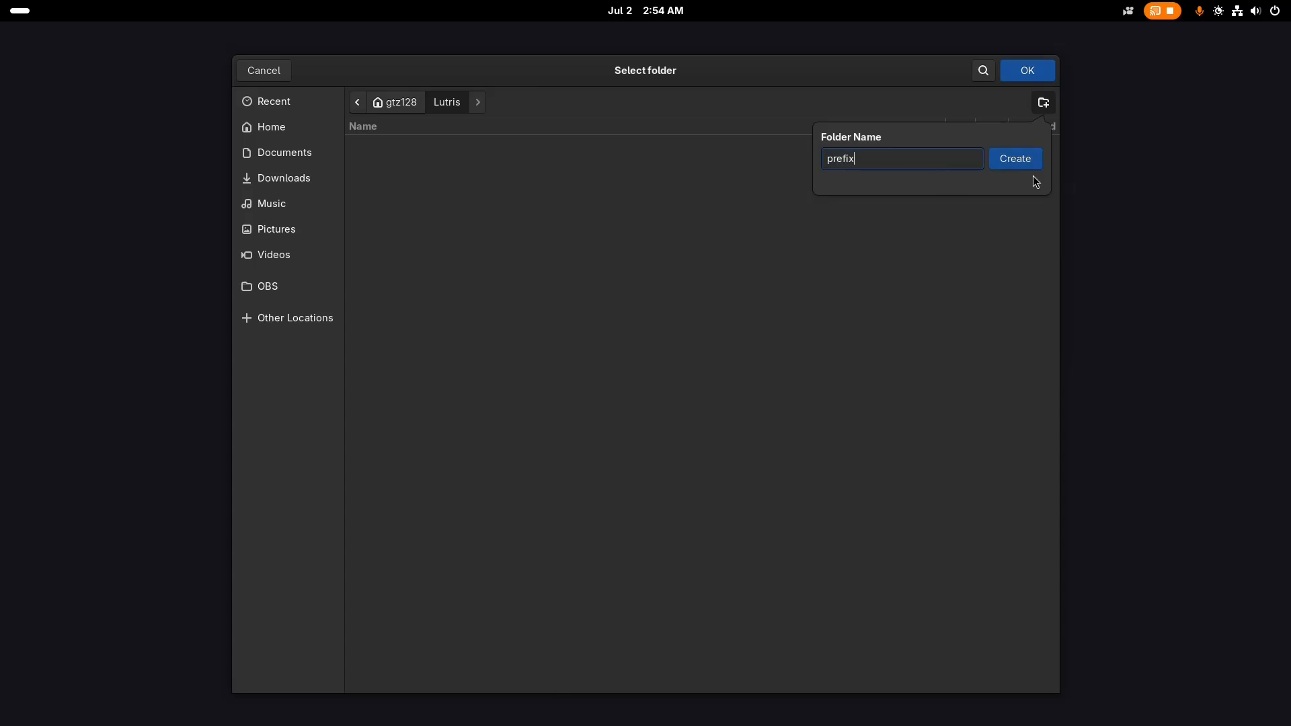
left_click(1016, 165)
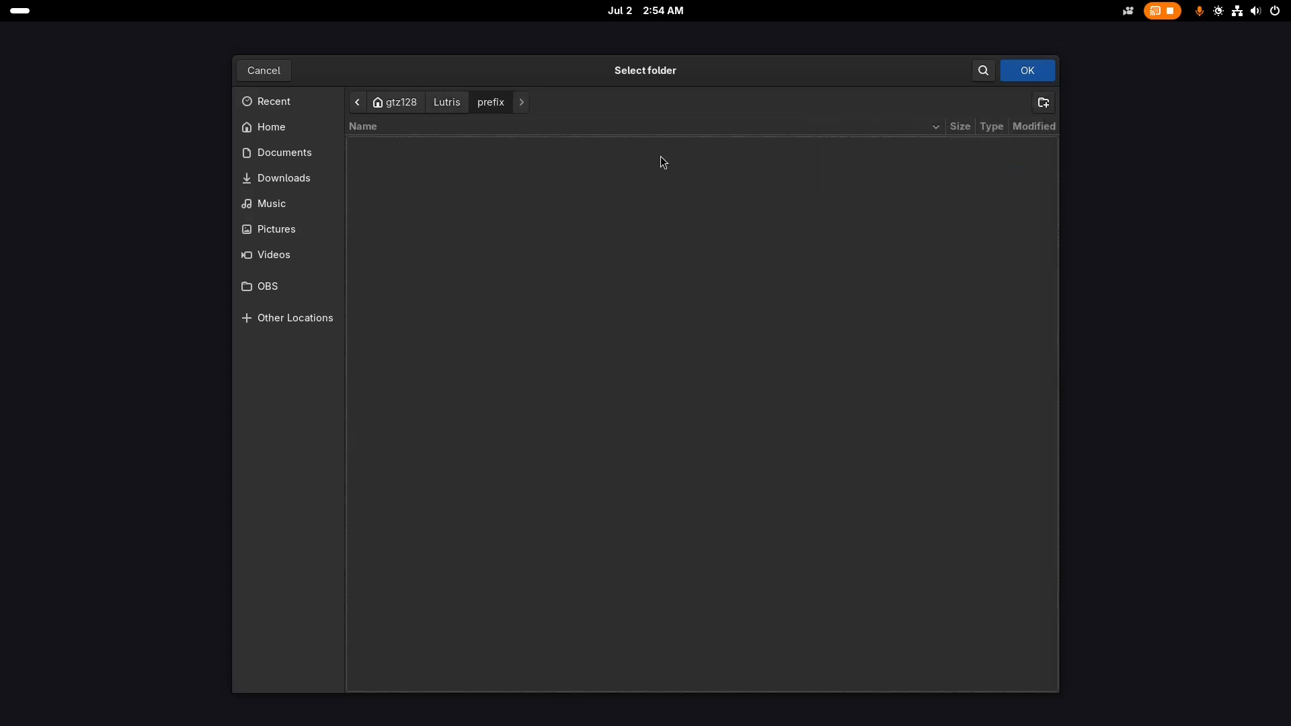
left_click(1023, 71)
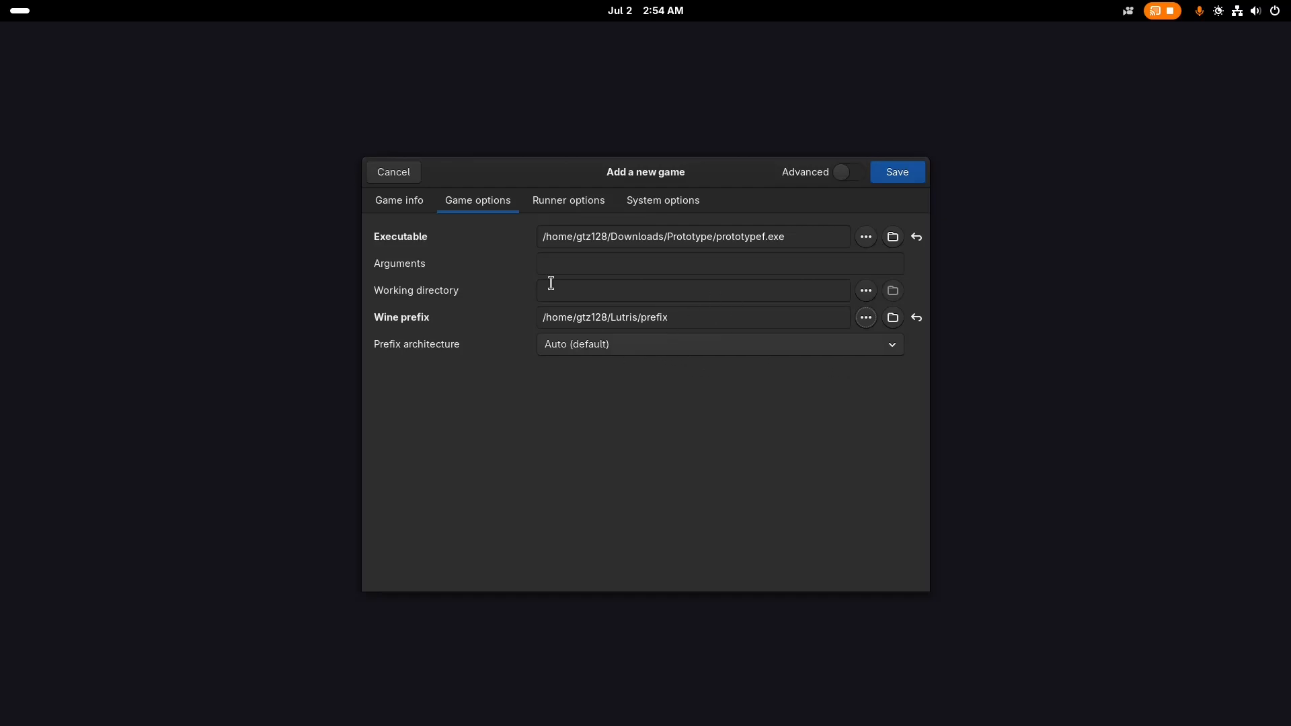
Set the game's Wine version to GE-Proton (Latest) and look over the remaining runner options
left_click(569, 202)
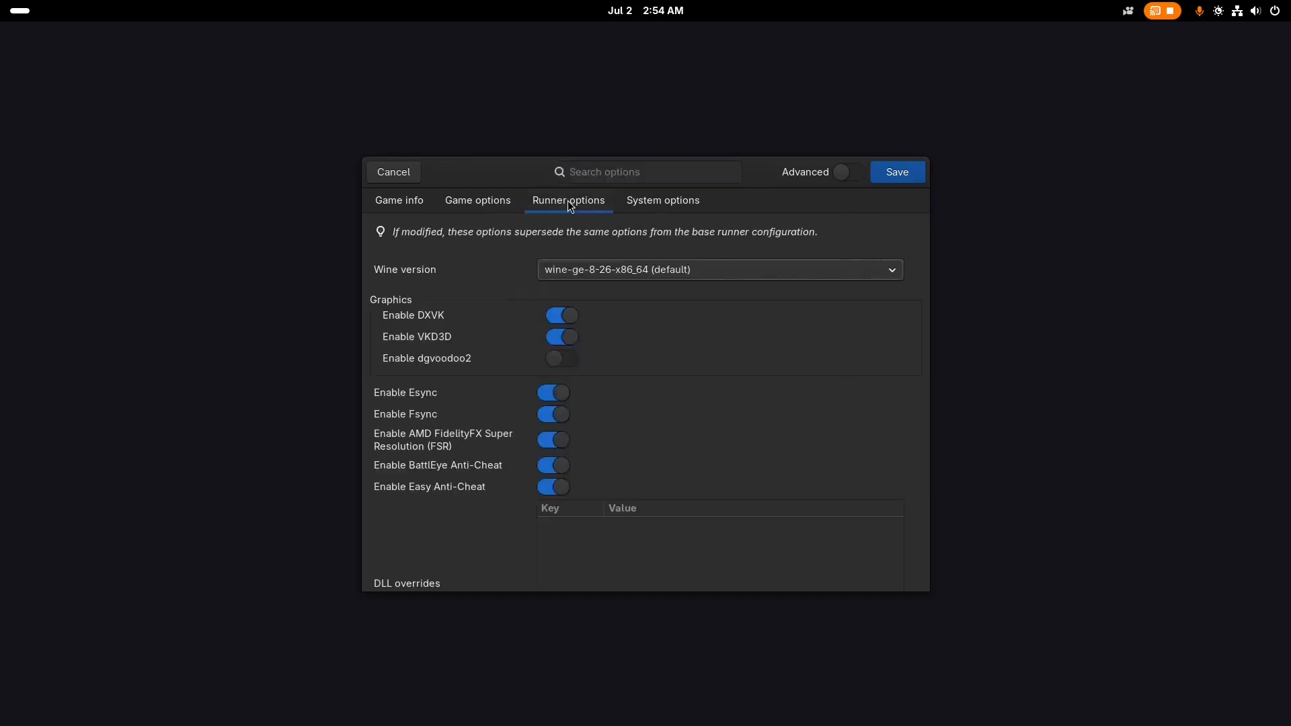
left_click(671, 268)
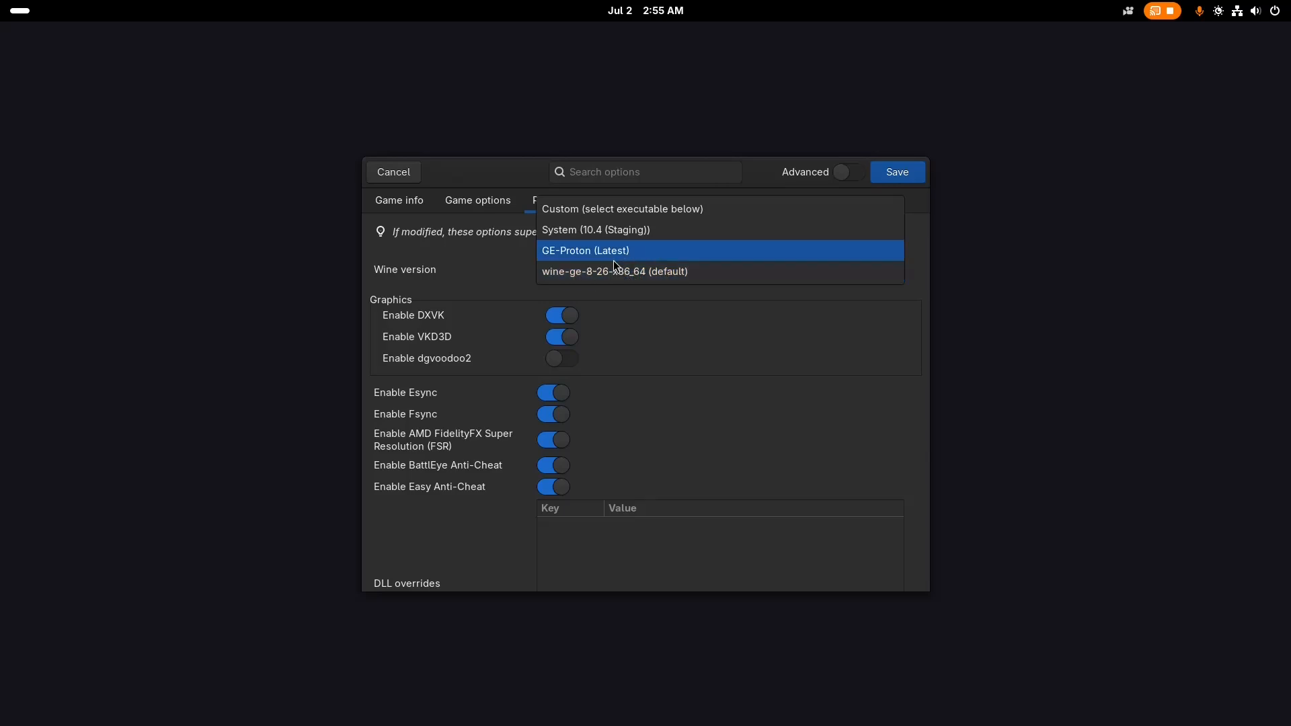
left_click(575, 256)
scroll(456, 308, "down", 3)
scroll(674, 239, "up", 3)
scroll(703, 369, "down", 3)
scroll(703, 368, "up", 3)
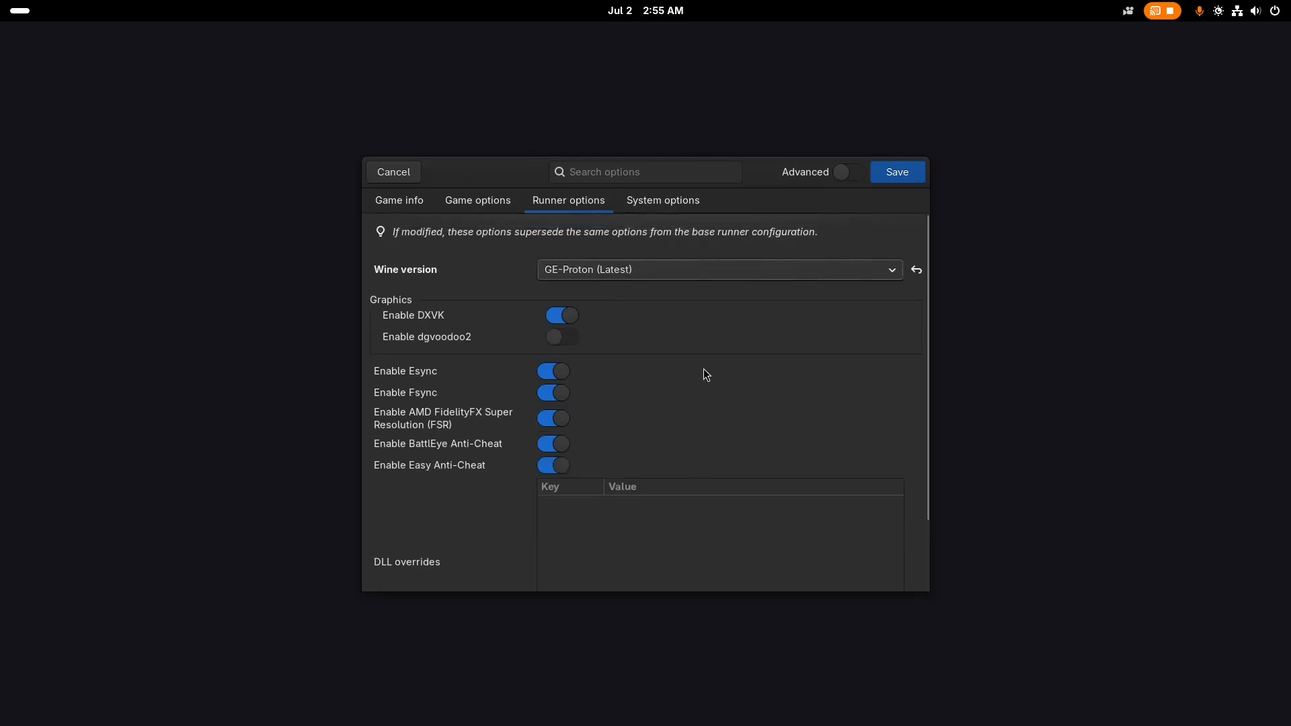
Review the game's system options, leaving them as they are, and save the new game entry
left_click(671, 201)
scroll(704, 311, "down", 5)
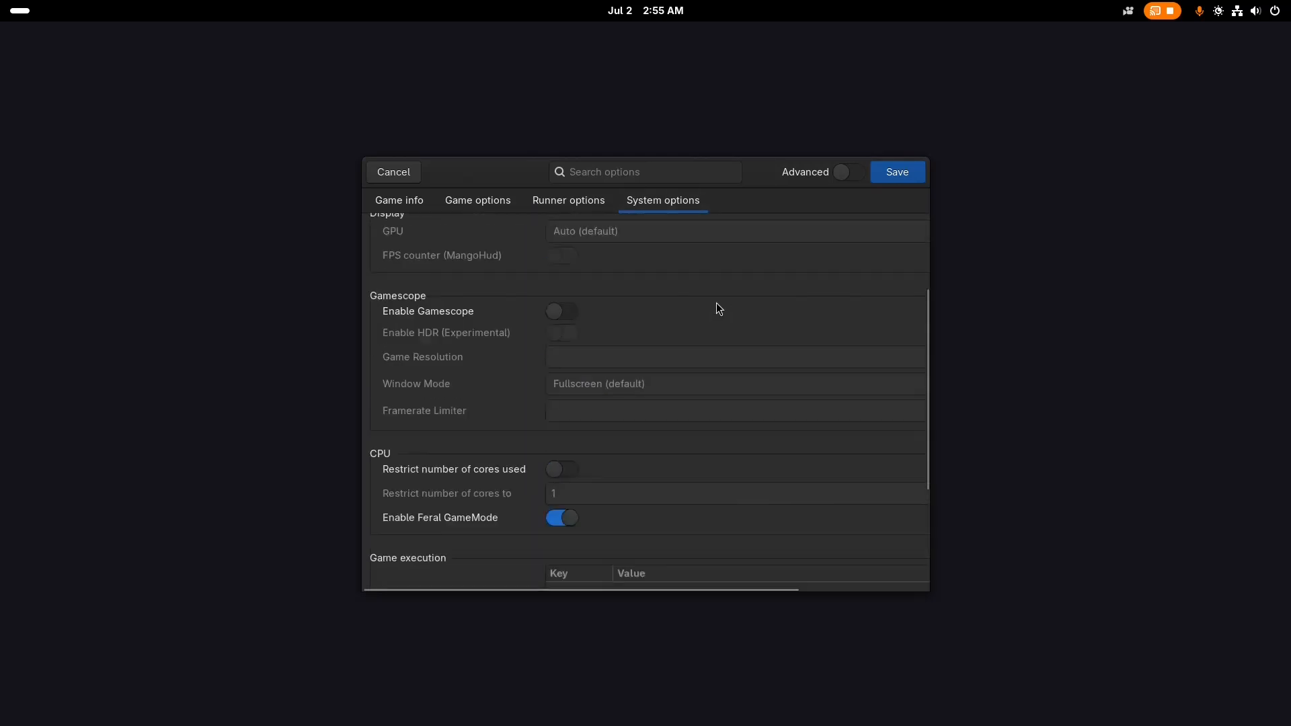
scroll(733, 372, "up", 5)
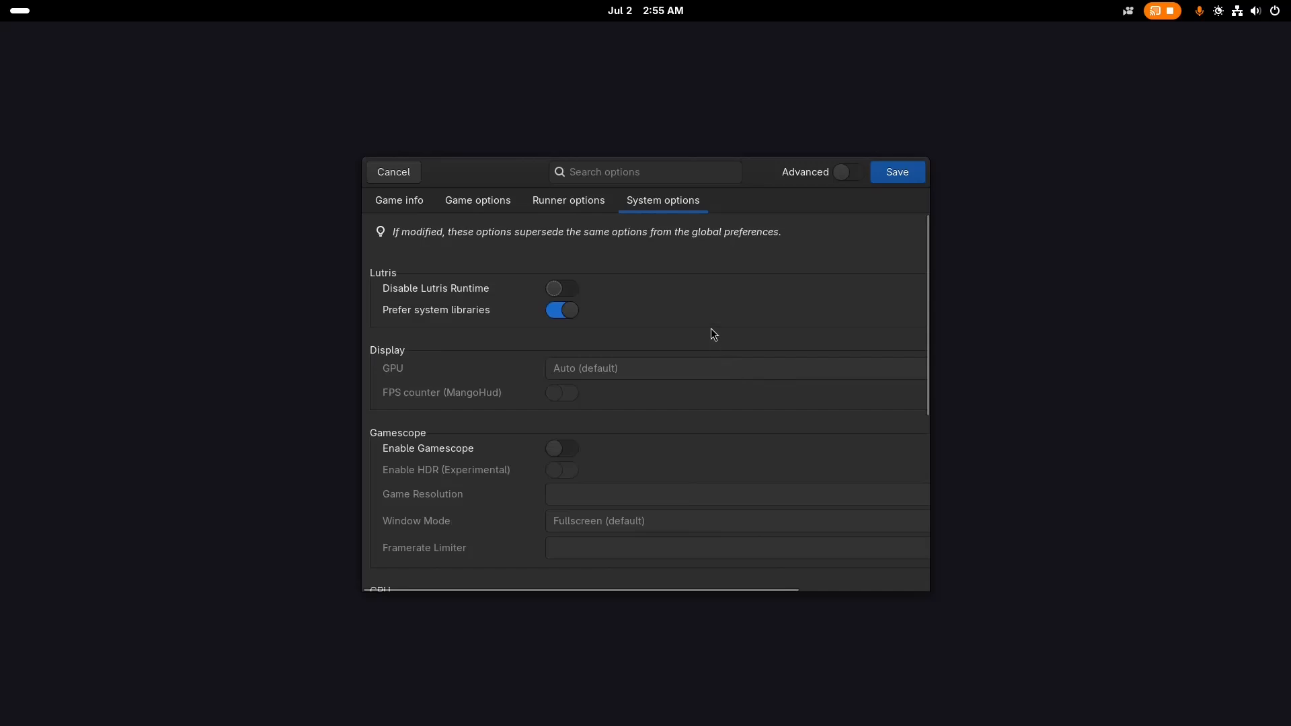
left_click(899, 173)
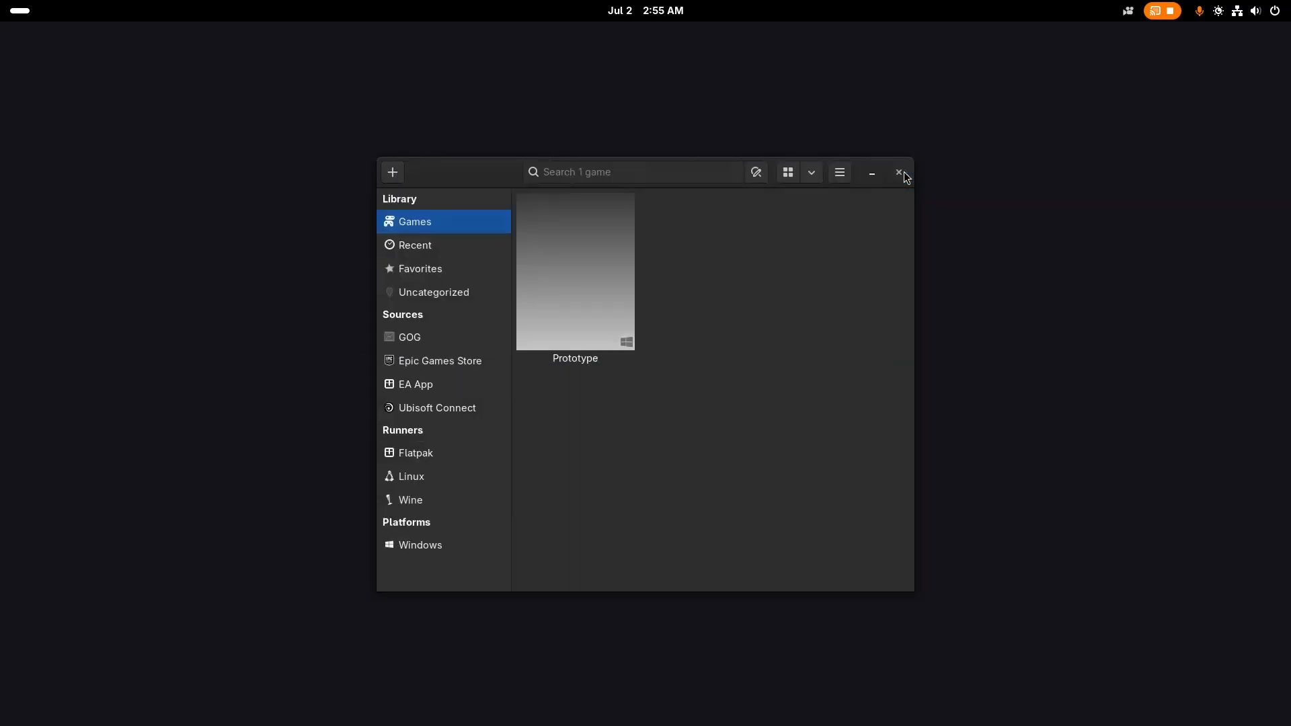
Select Prototype in the game library and launch it, starting it again if it returns to the library
mouse_move(486, 167)
left_mouse_down()
mouse_move(463, 209)
mouse_move(472, 156)
left_mouse_up()
left_click(576, 283)
left_click(554, 551)
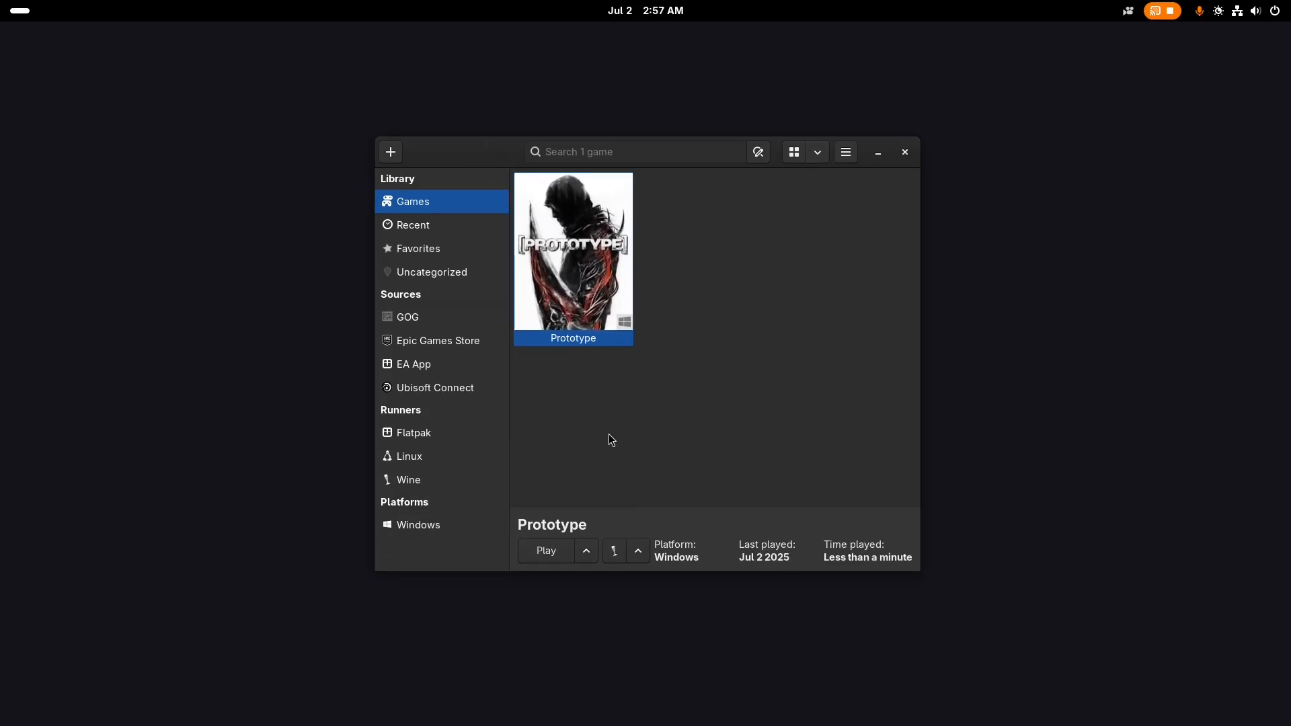
left_click(546, 552)
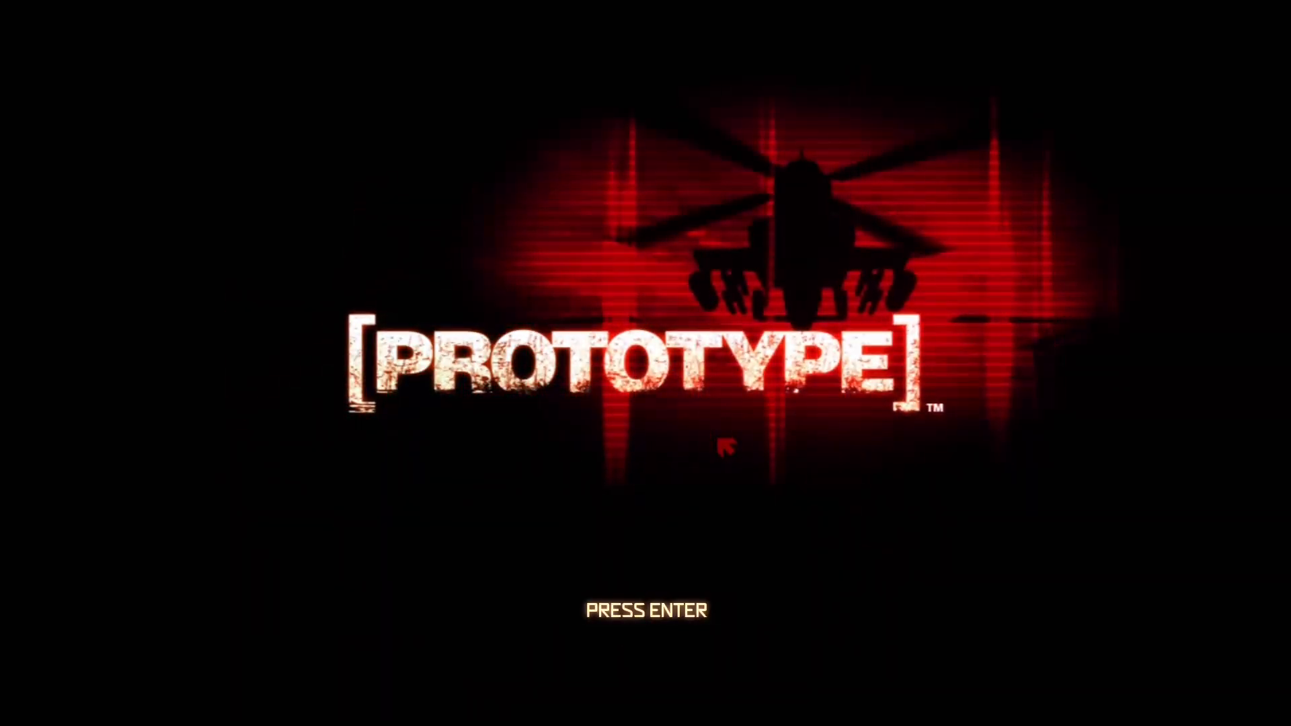
Continue past the game's title screen and autosave notice to the main menu, and quit the game, confirming the exit
key("Return")
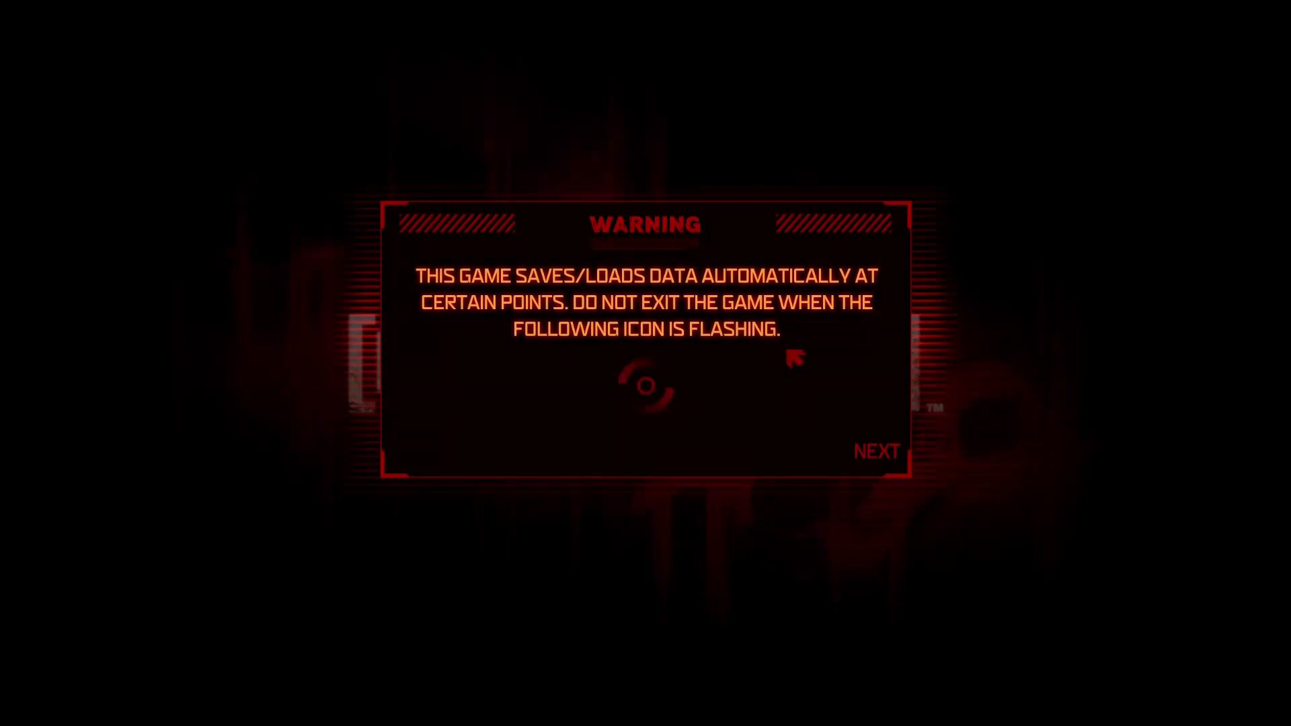
left_click(884, 457)
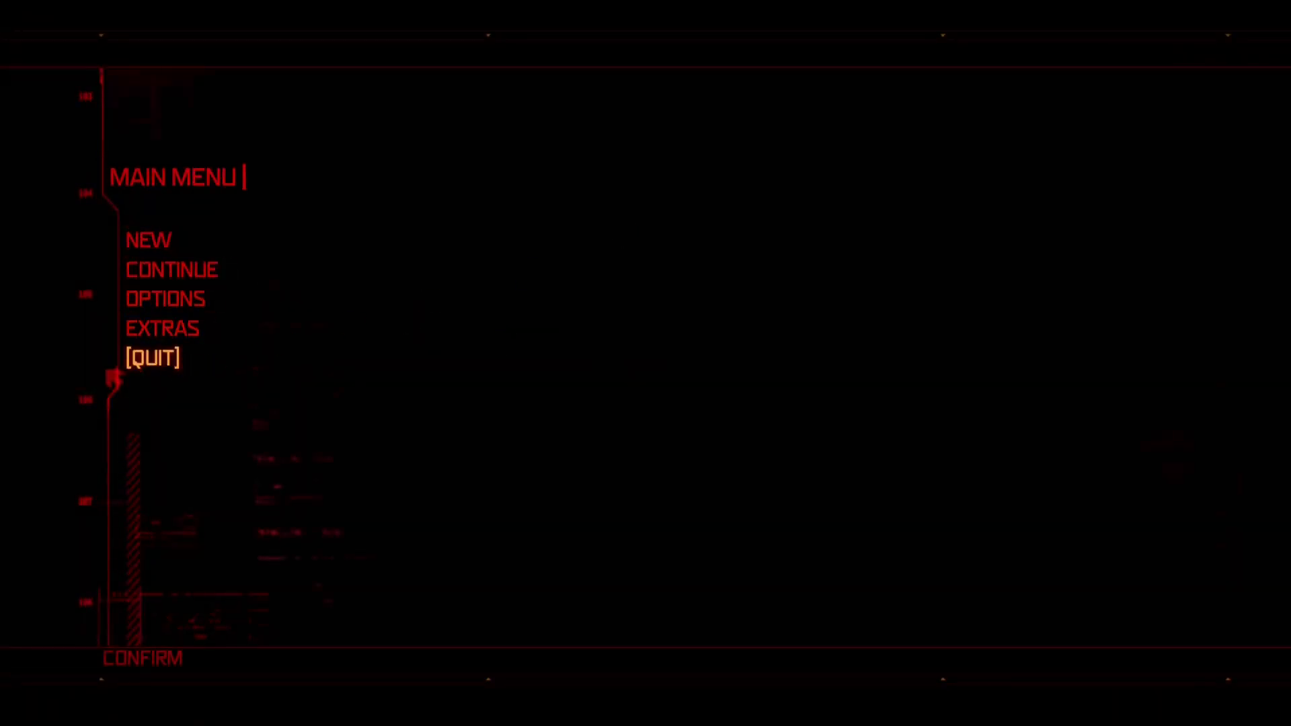
left_click(138, 368)
left_click(636, 464)
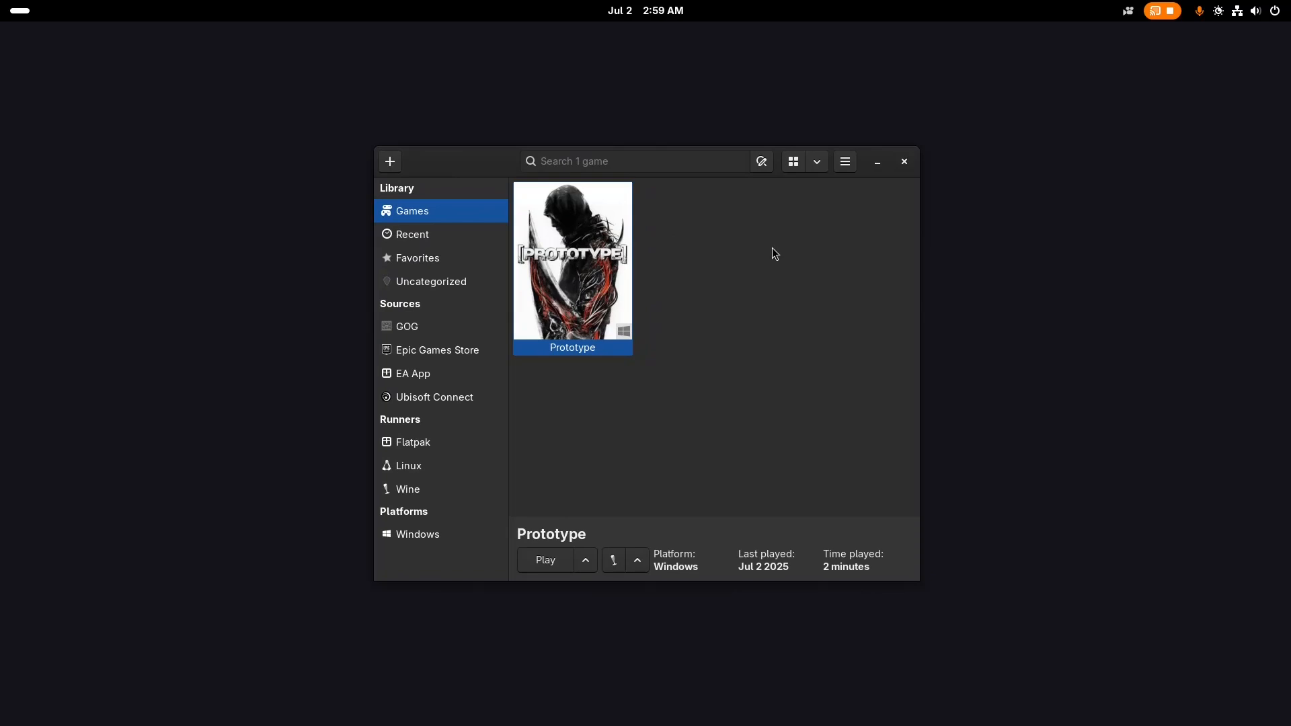
Switch to the Files app and open the prefix folder inside the home directory's Lutris folder
left_click_drag(469, 164, 457, 175)
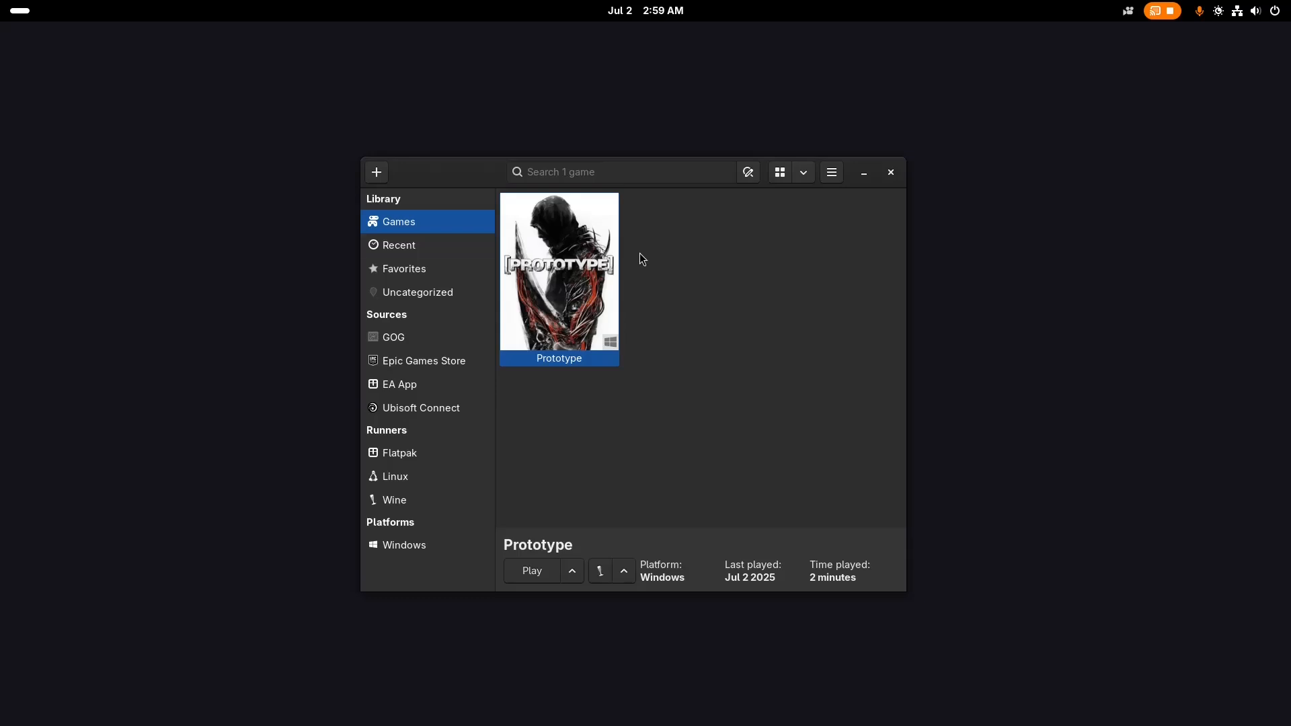
mouse_move(0, 0)
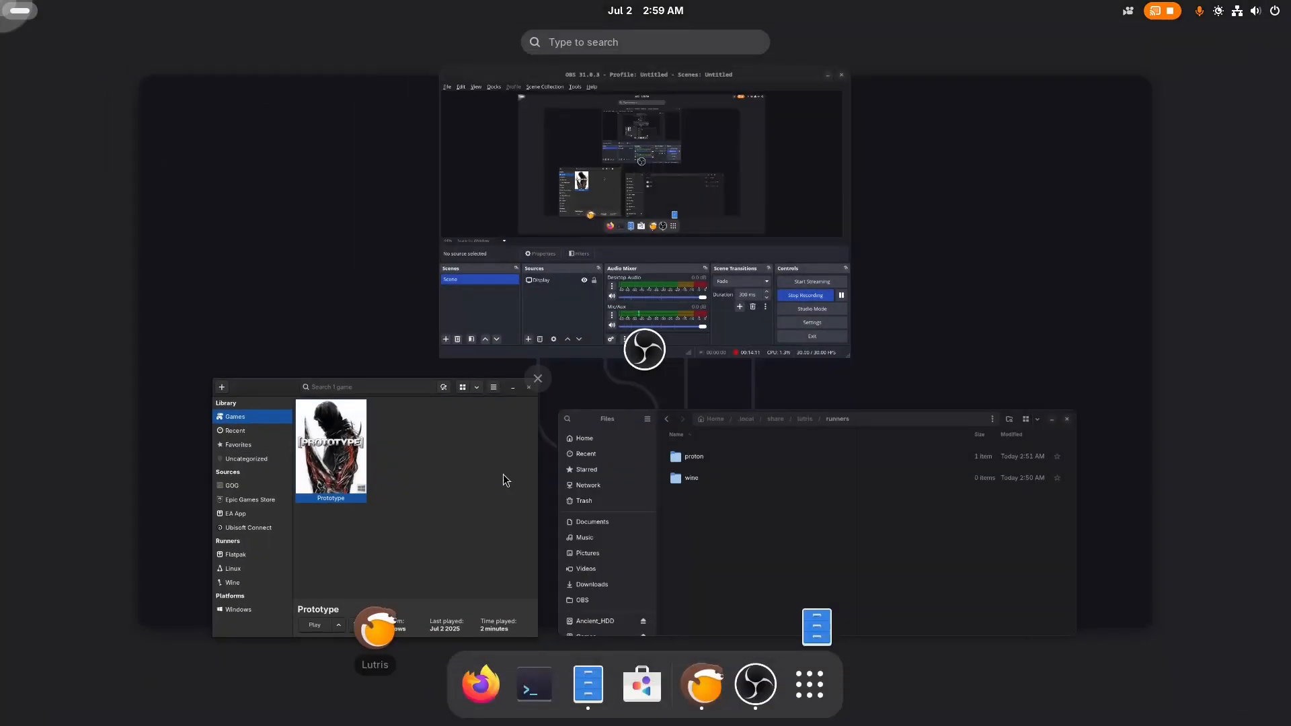
left_click(587, 684)
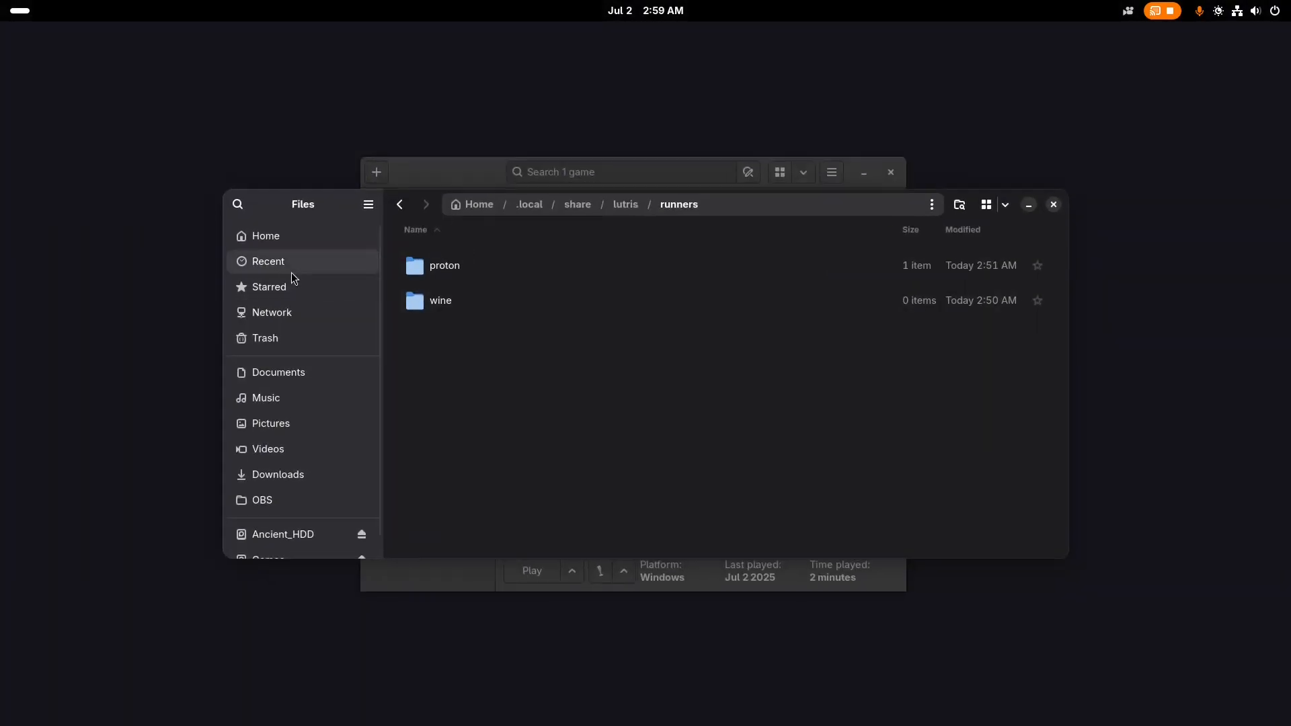
left_click(285, 242)
scroll(494, 270, "up", 5)
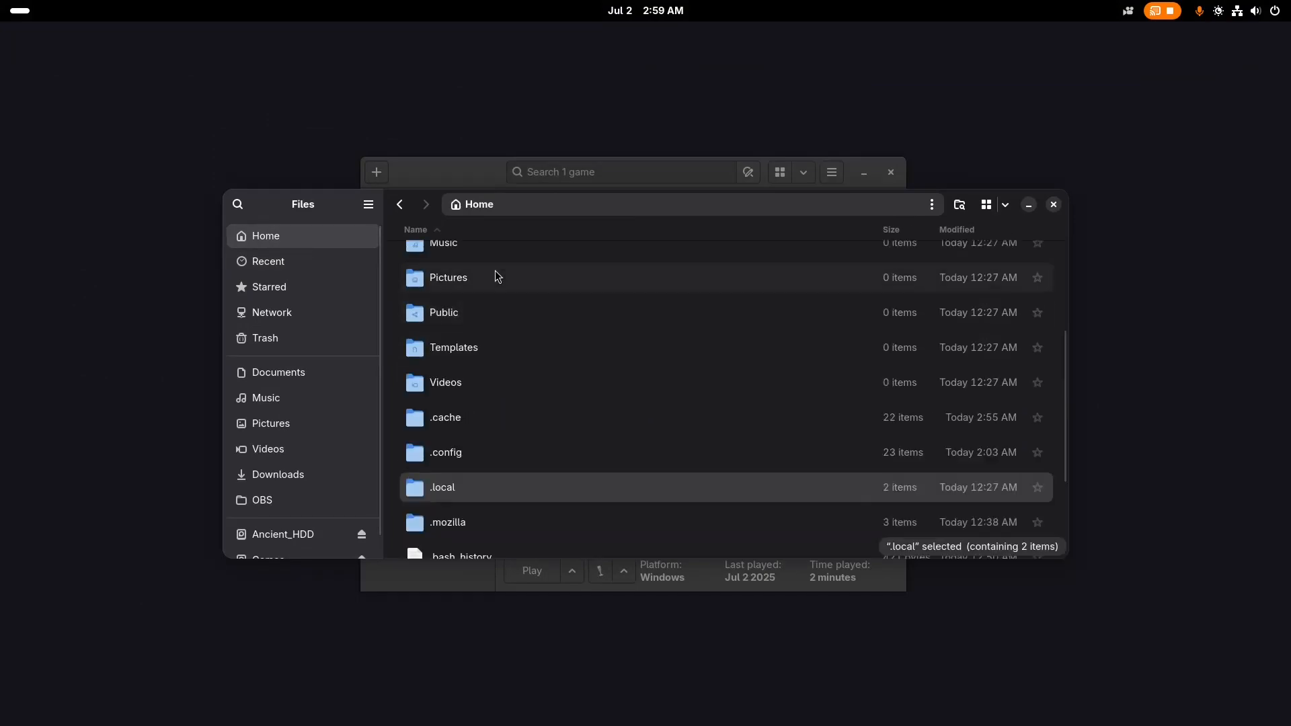
left_click(459, 374)
double_click(459, 374)
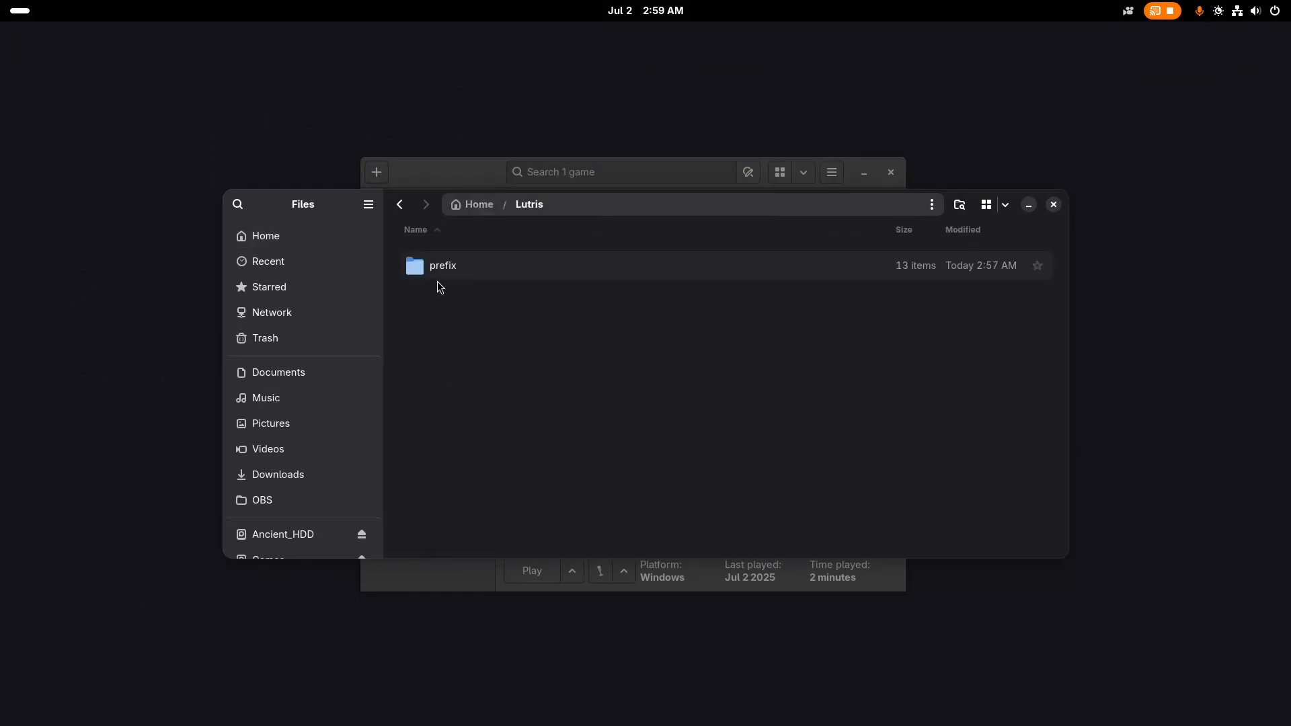
left_click(439, 273)
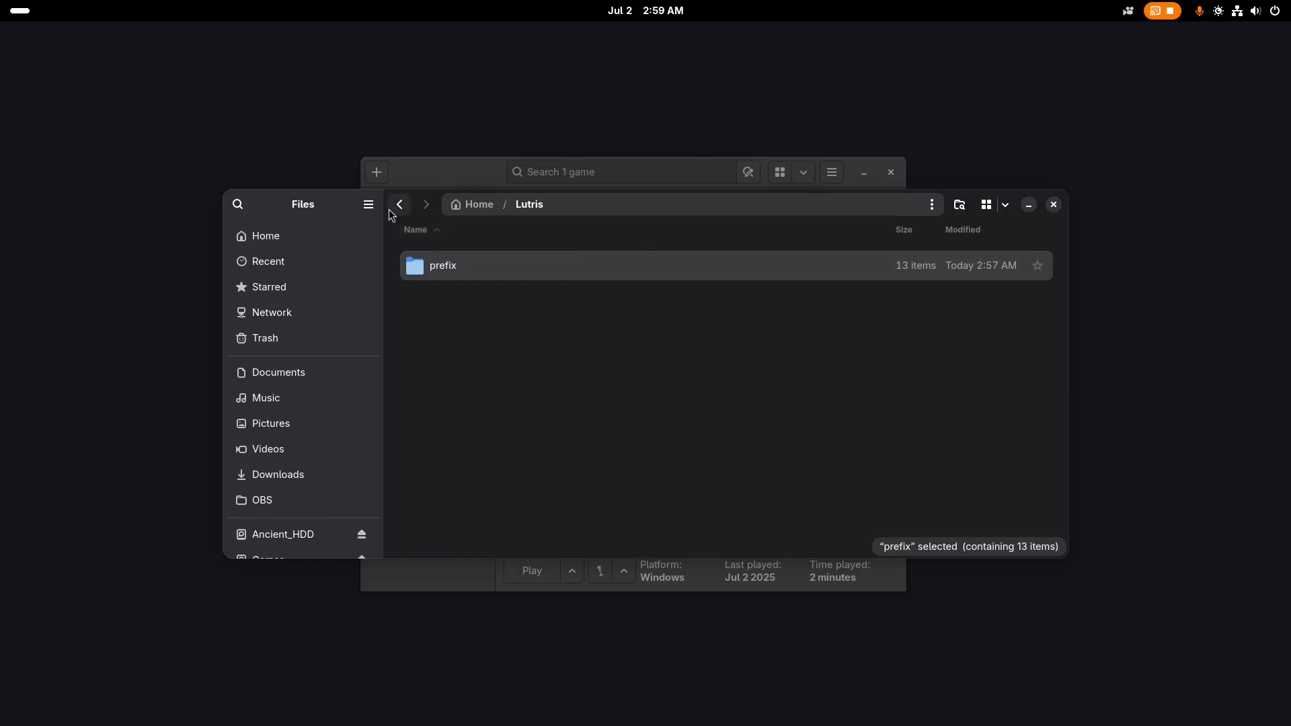
double_click(438, 270)
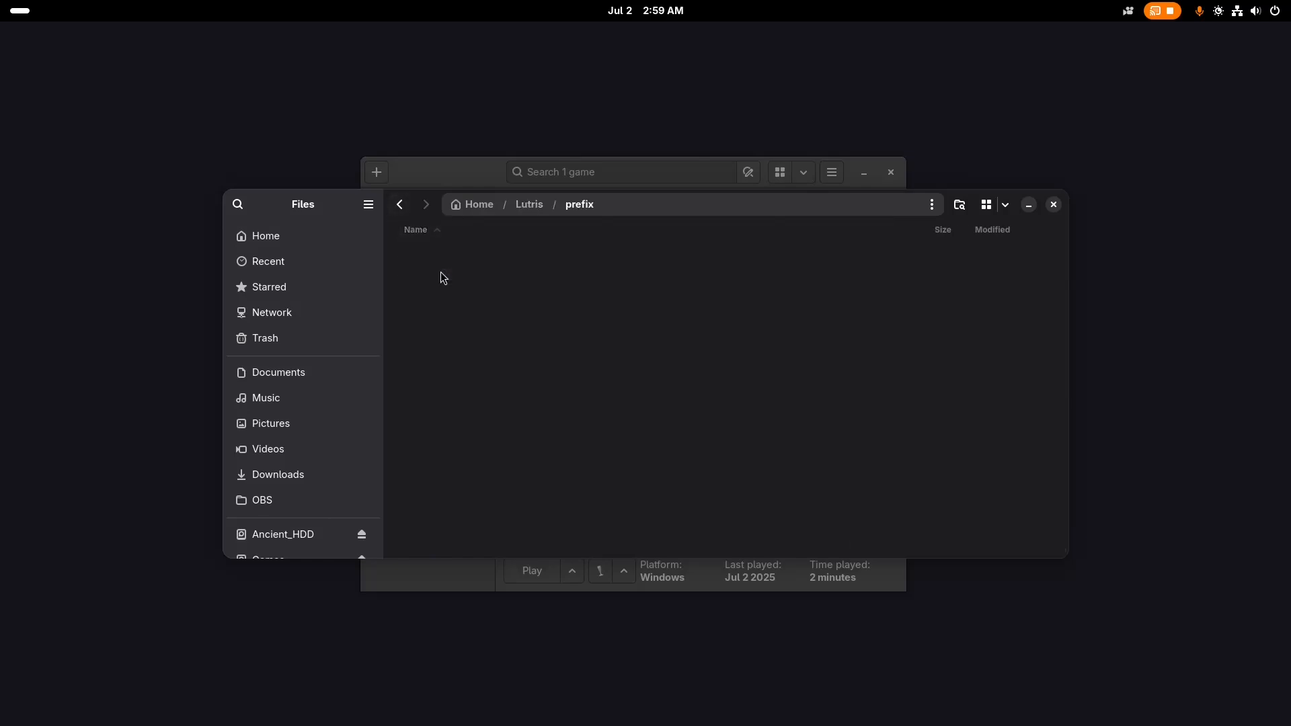
Go back to the Lutris folder and reopen the prefix folder to examine the files and folders inside it
left_click(400, 205)
mouse_move(317, 203)
left_mouse_down()
mouse_move(316, 236)
mouse_move(354, 236)
mouse_move(330, 207)
left_mouse_up()
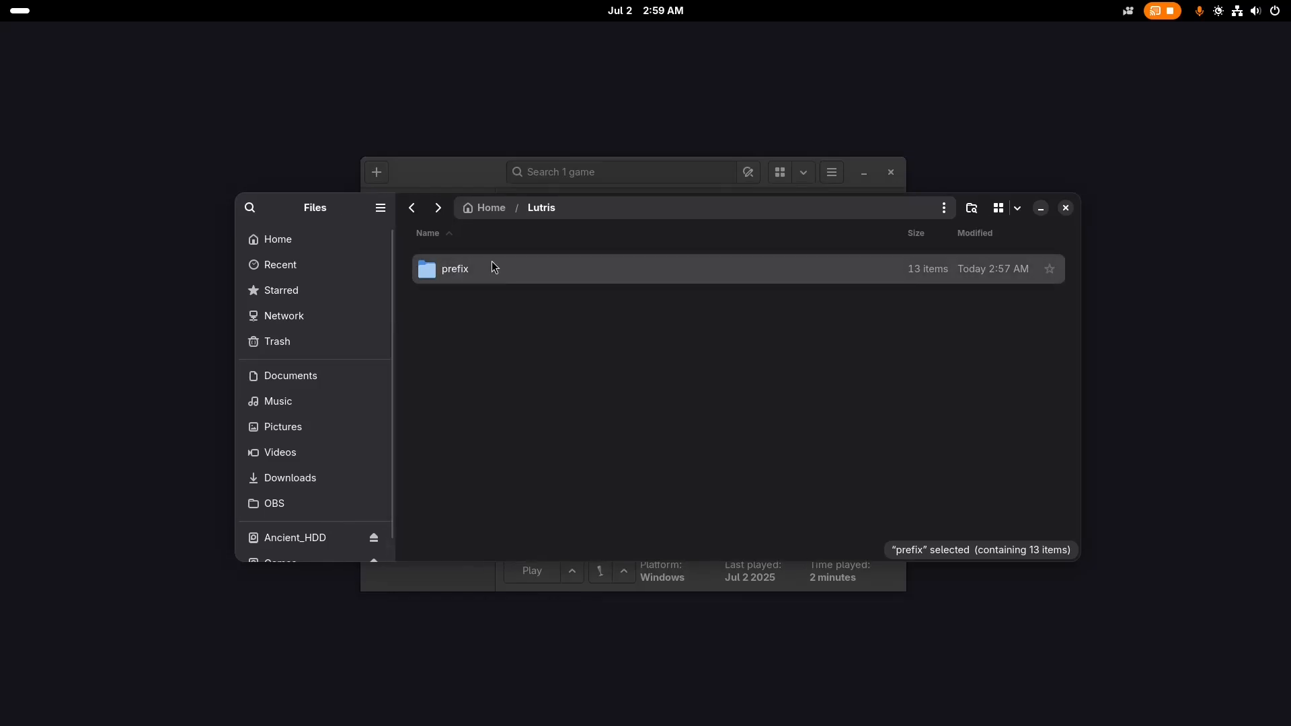
double_click(457, 272)
scroll(519, 395, "down", 4)
scroll(518, 395, "up", 4)
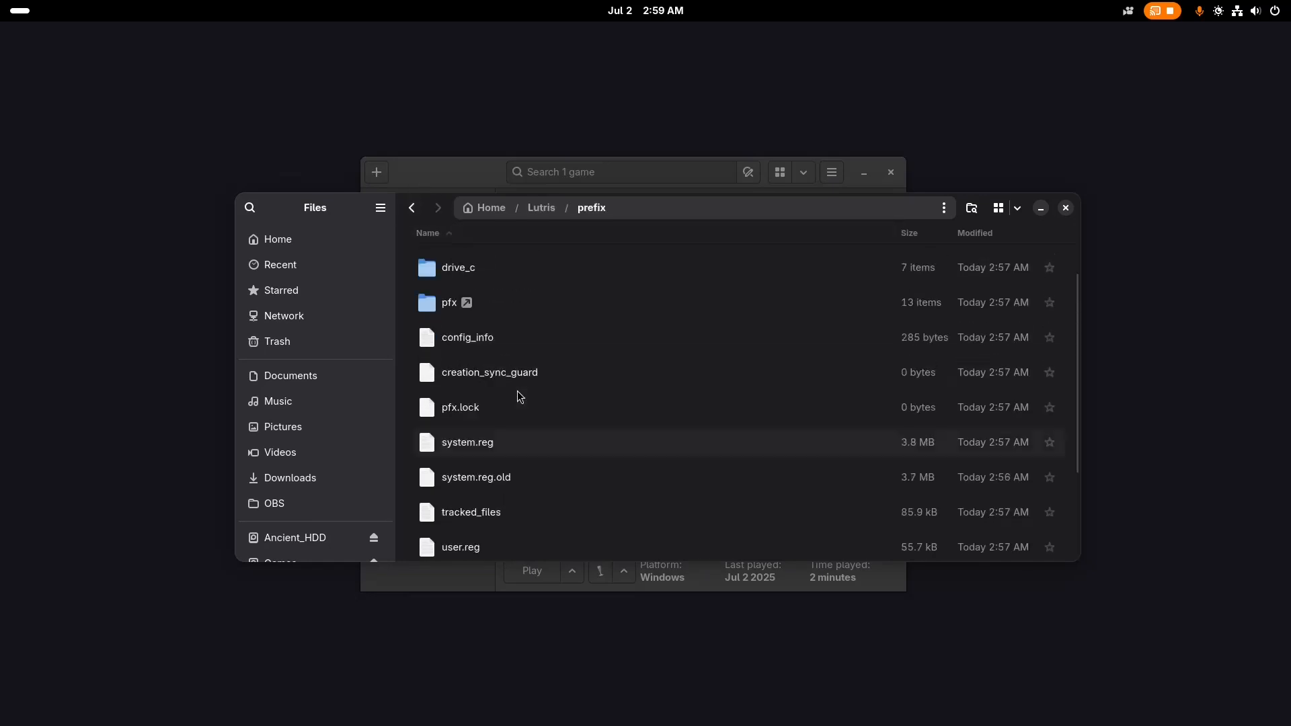
View the properties of the prefix folder to check its total size, and close the Files window
left_click(411, 209)
right_click(447, 268)
left_click(483, 519)
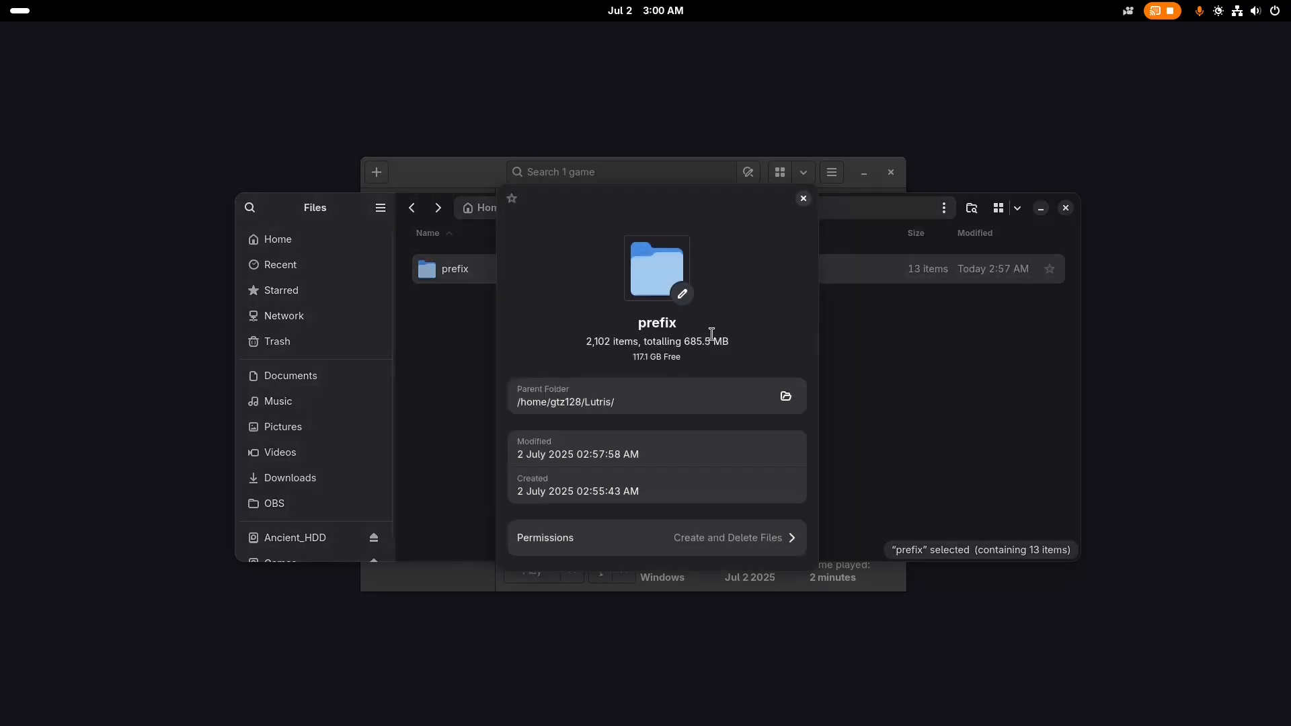
left_click(802, 199)
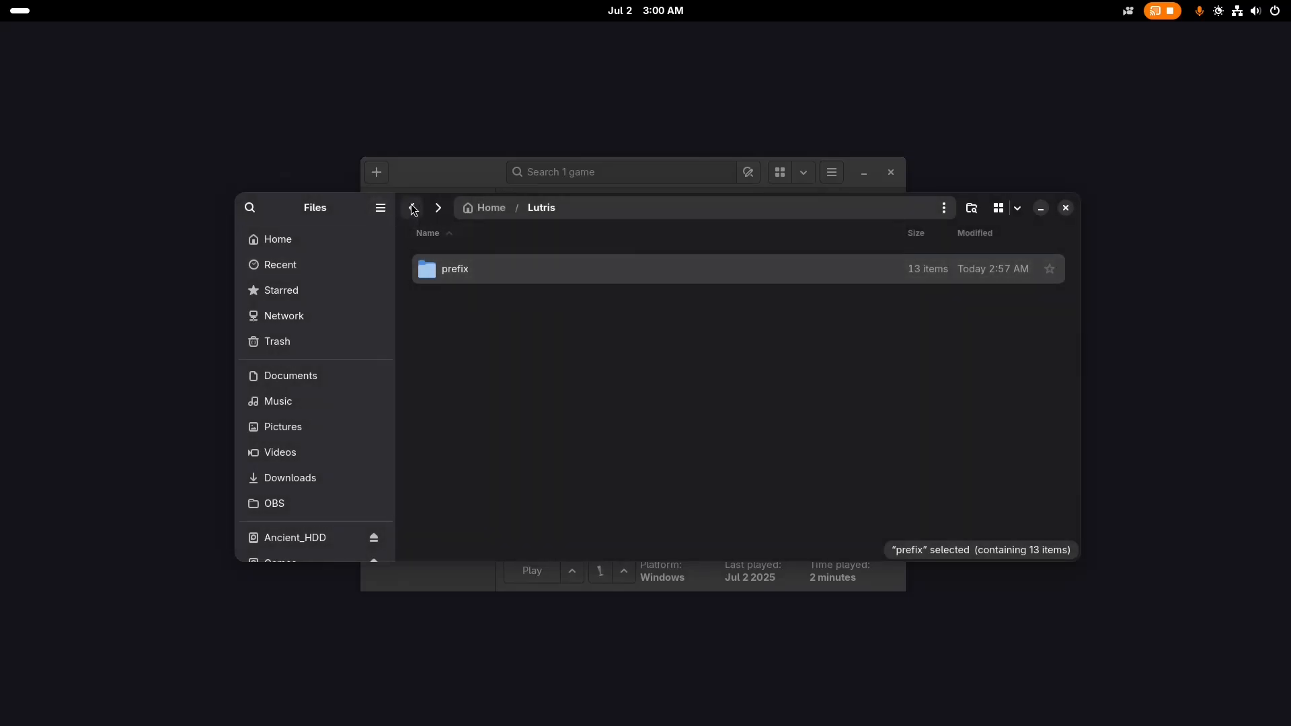
left_click_drag(359, 213, 348, 363)
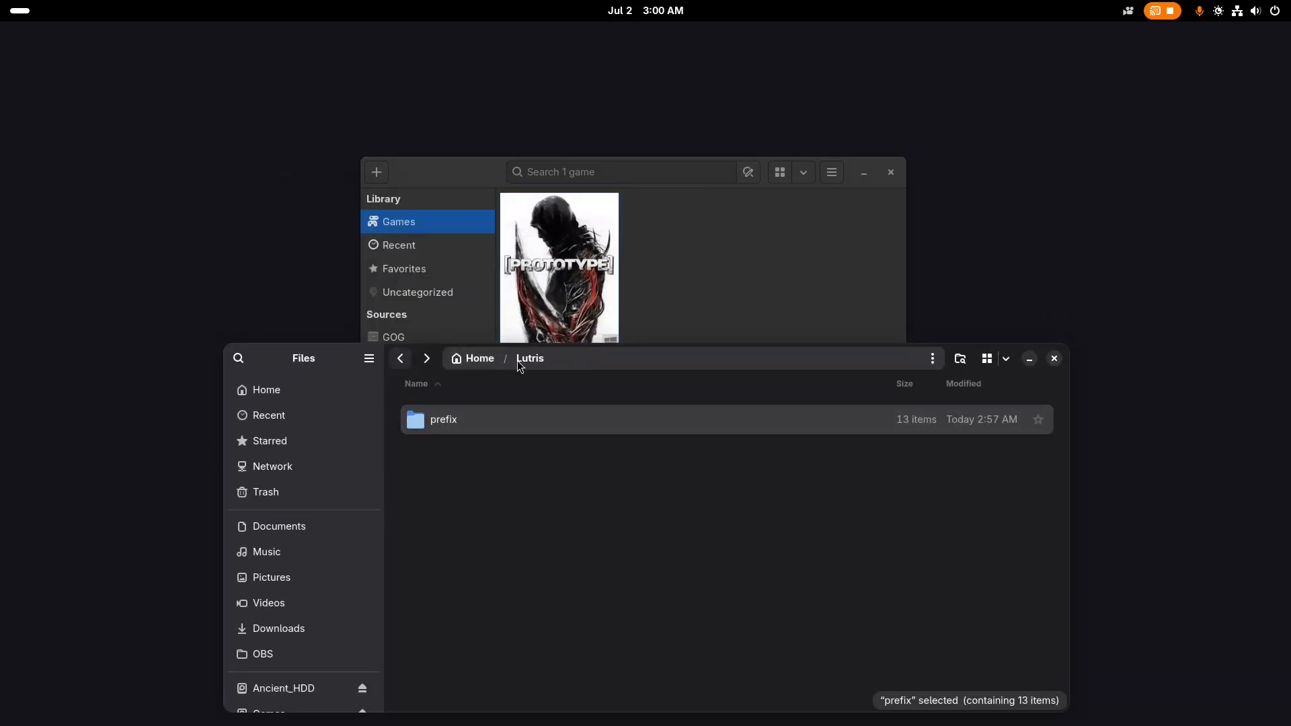
left_click(1054, 358)
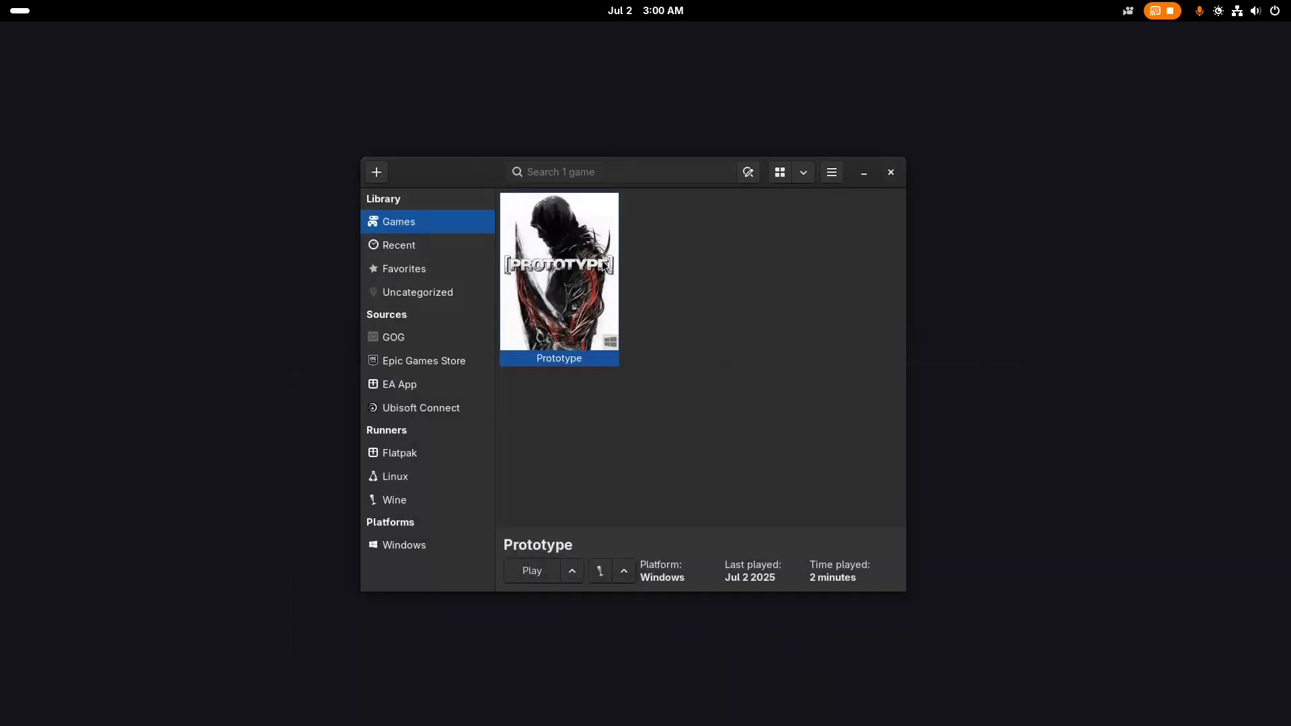
Start adding a locally installed game named example2 with the Wine (Runs Windows games) runner
left_click(377, 173)
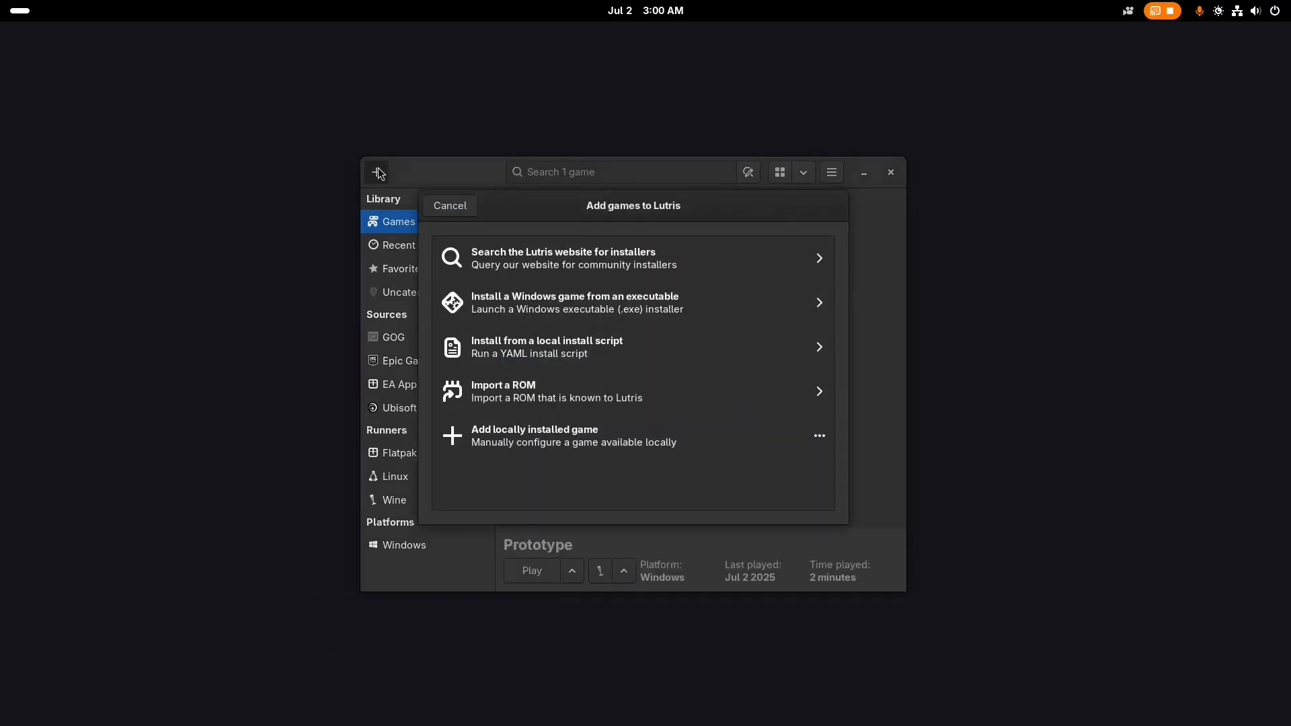
left_click(565, 449)
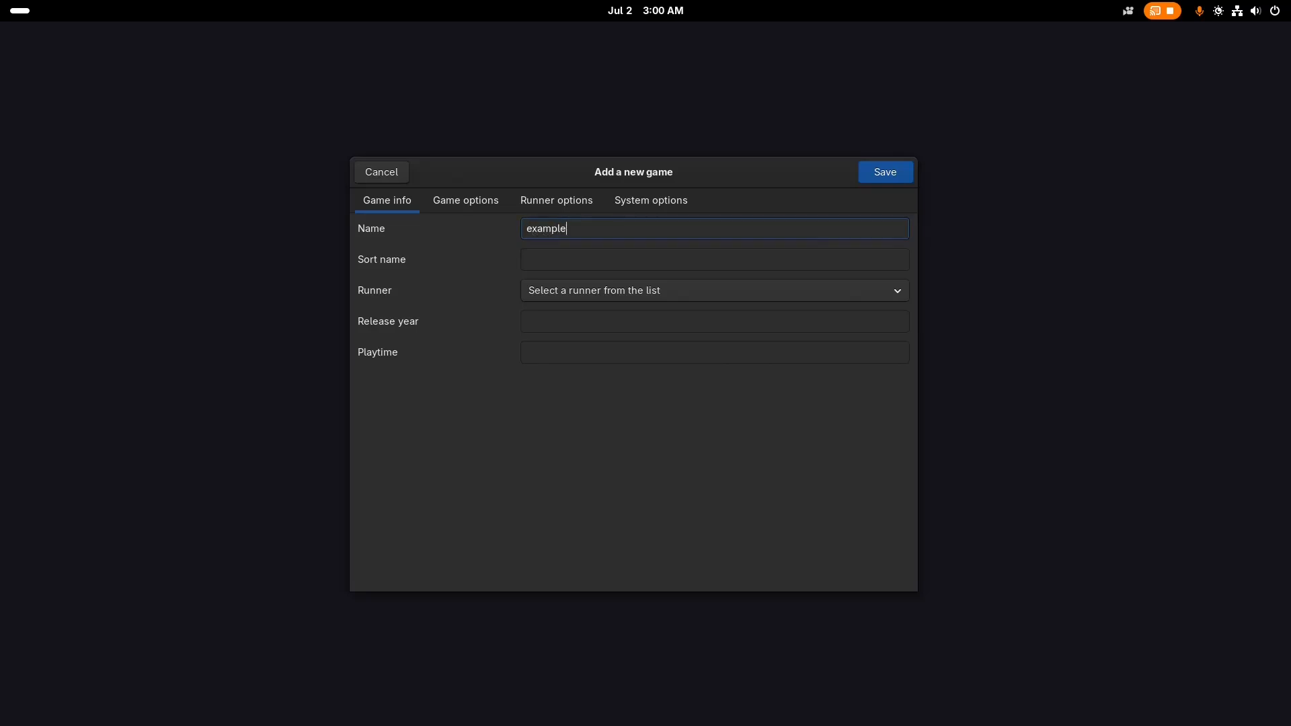
left_click(608, 281)
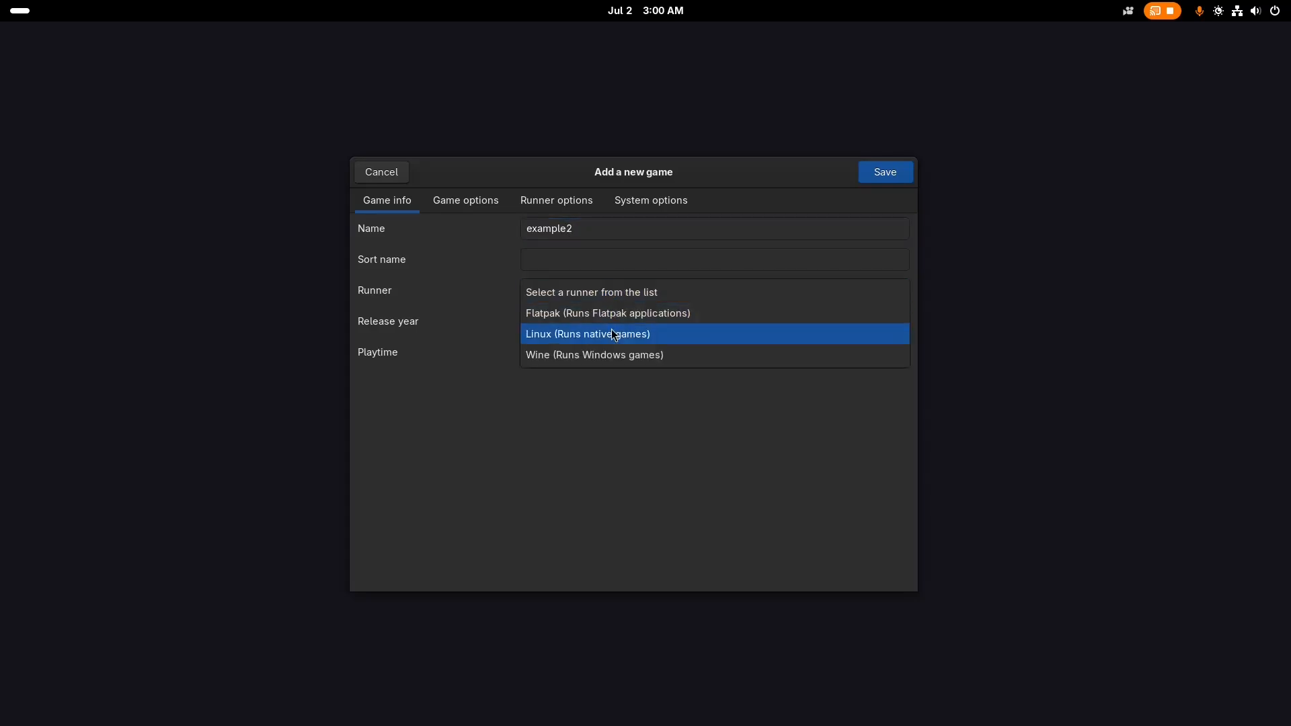
left_click(620, 356)
Set the new game's executable to prototypef.exe from the Prototype folder in Downloads
left_click(478, 199)
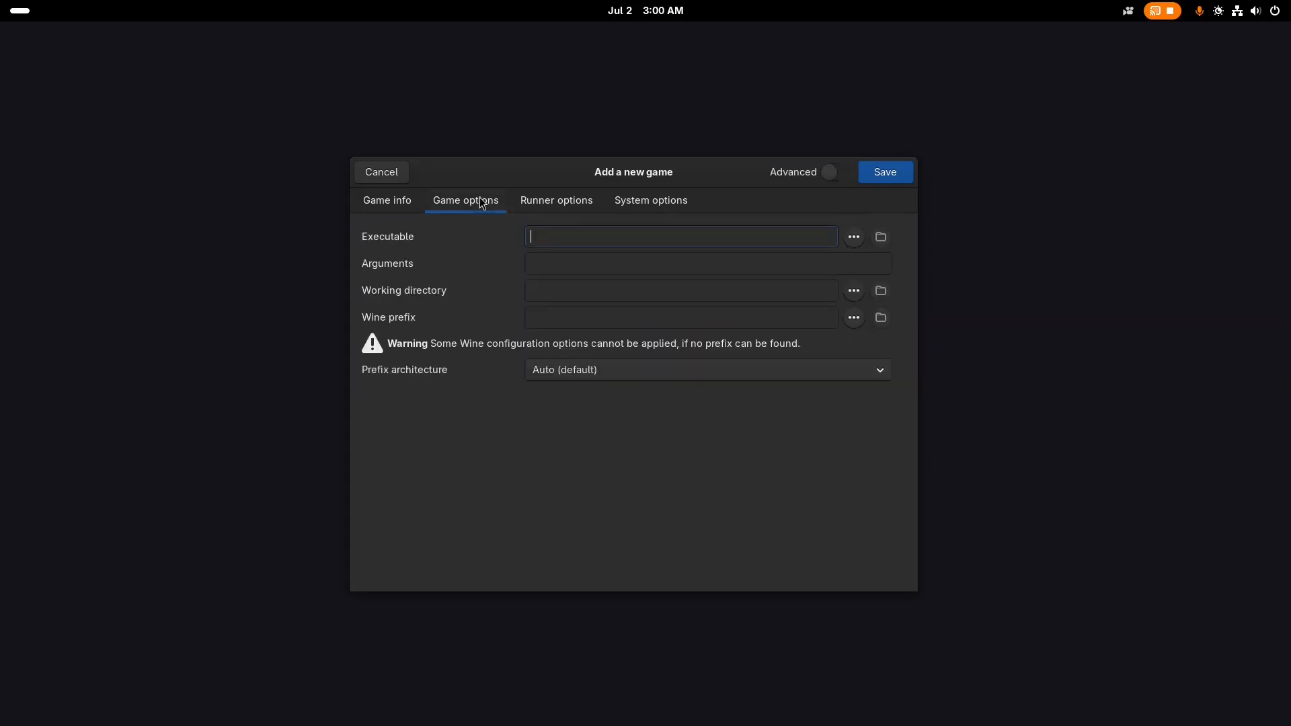
left_click(853, 237)
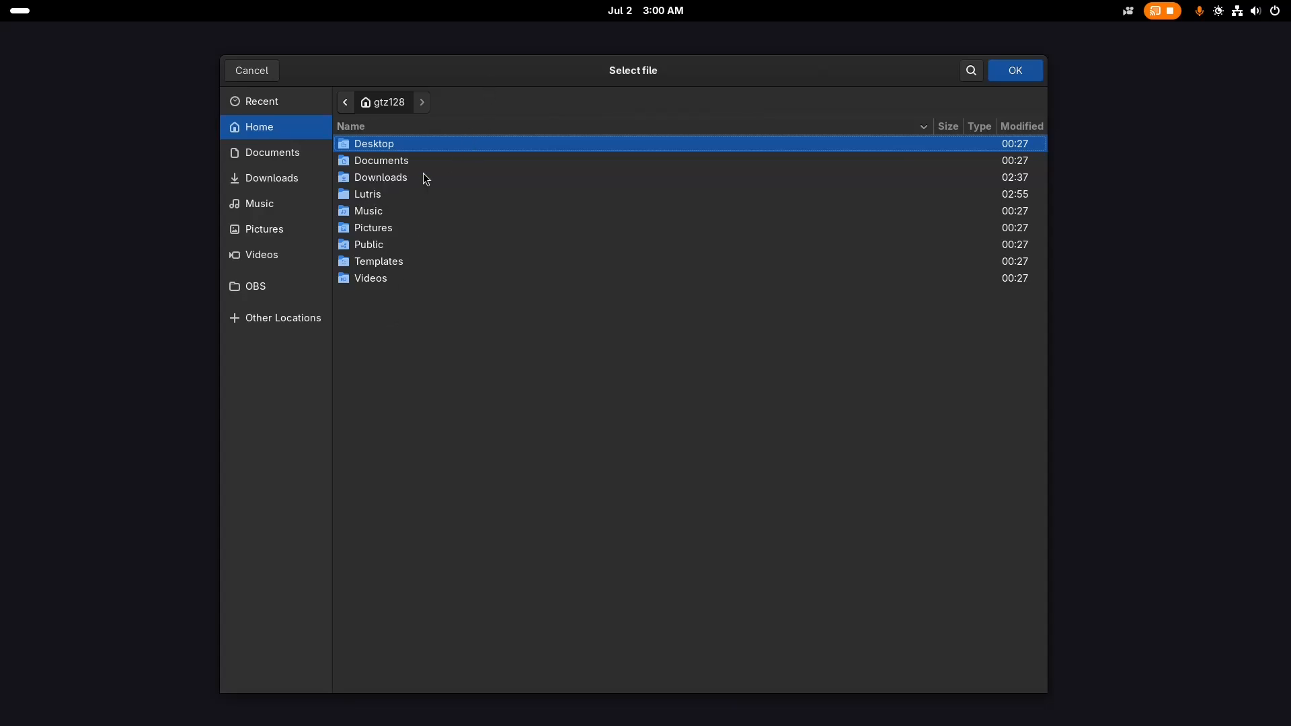
double_click(382, 179)
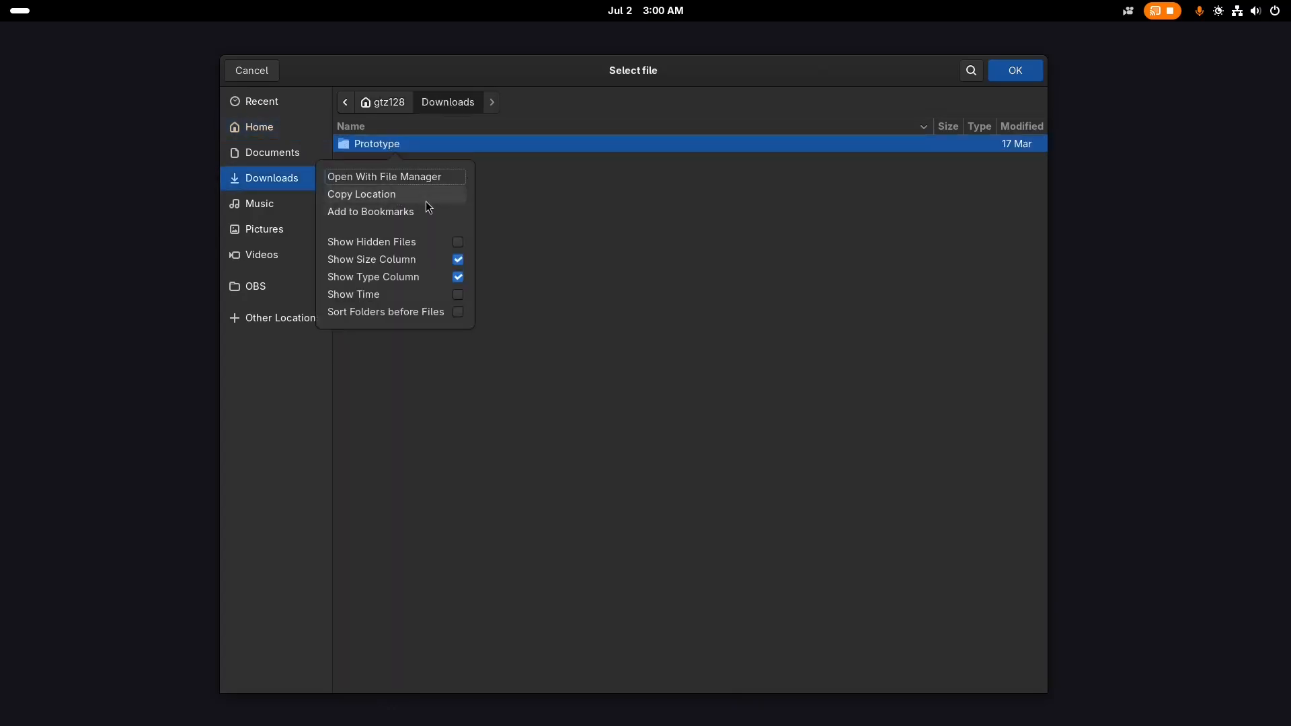
left_click(543, 232)
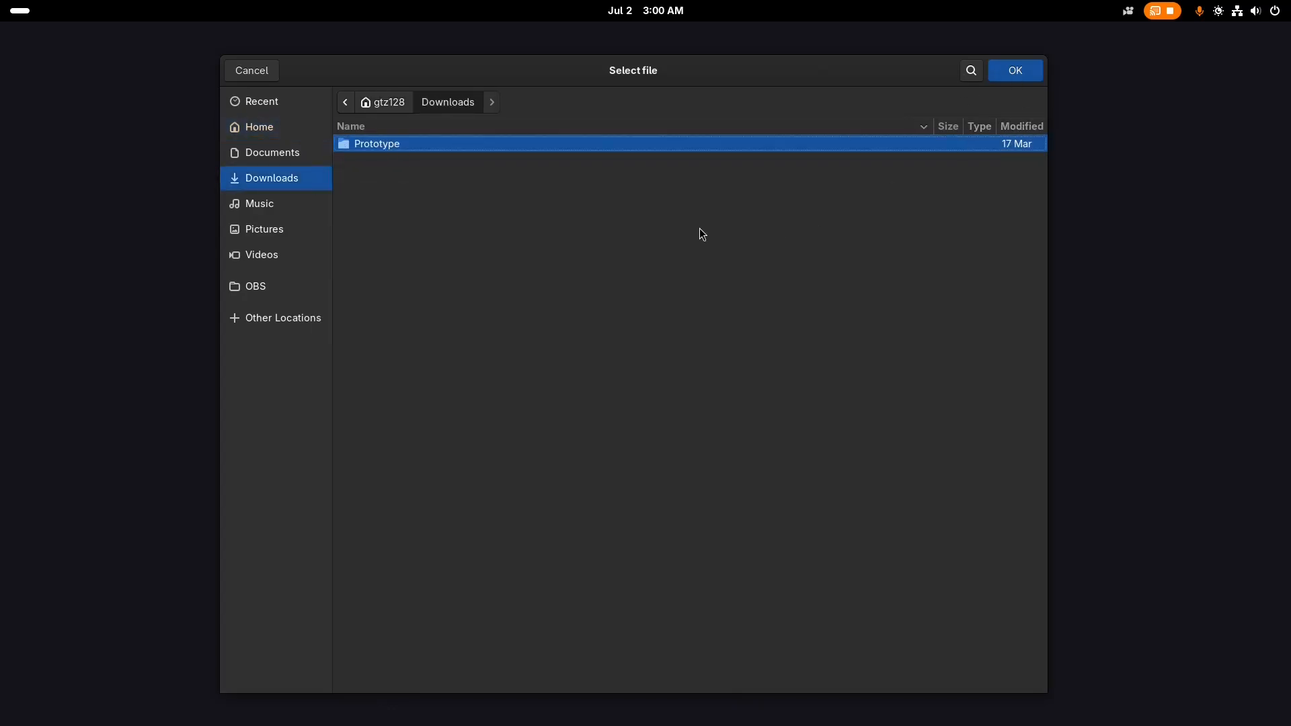
double_click(369, 149)
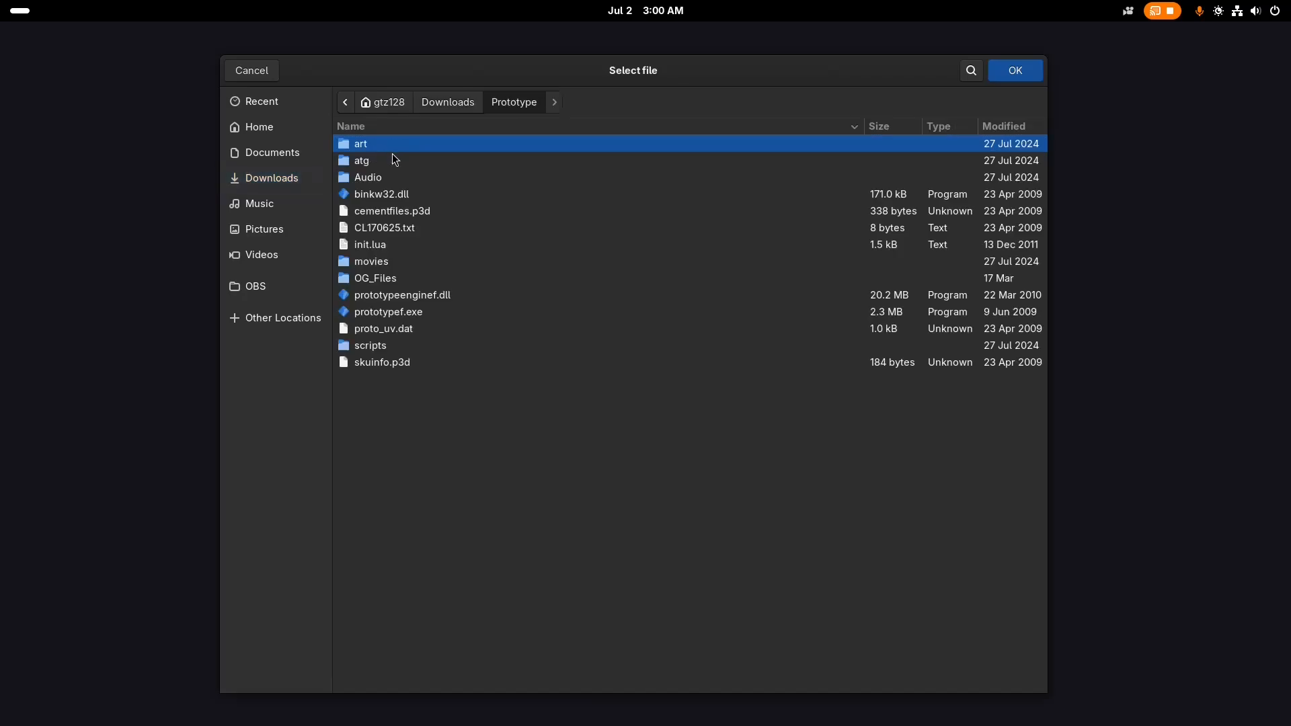
left_click(397, 313)
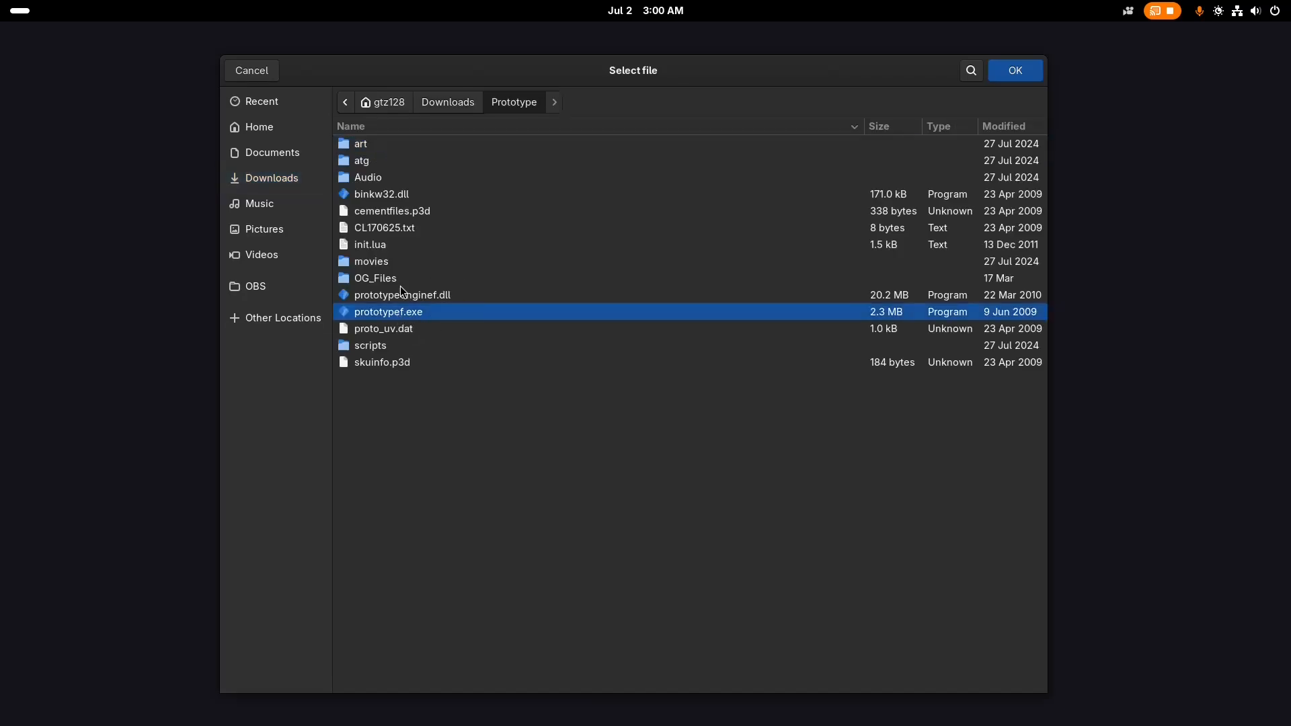
left_click(1018, 74)
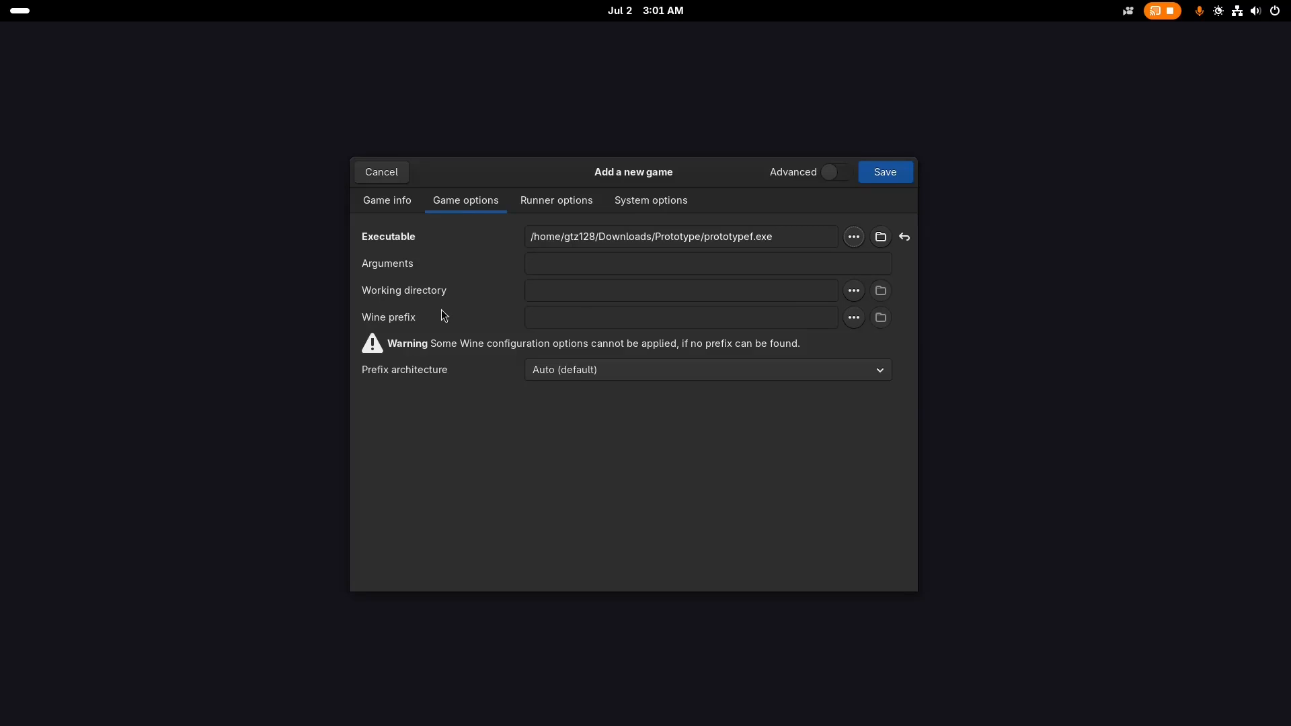
Set the new game's Wine prefix to the existing prefix folder inside the home directory's Lutris folder
left_click(860, 324)
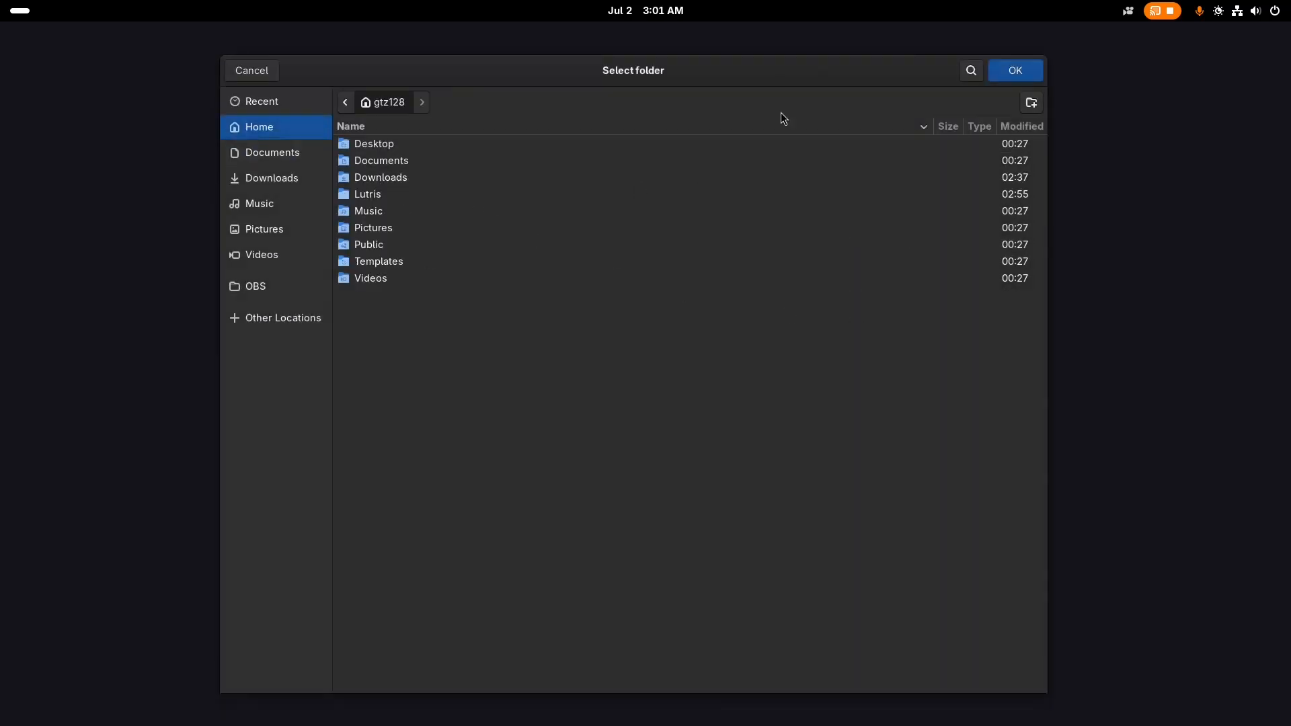
double_click(374, 194)
left_click(371, 146)
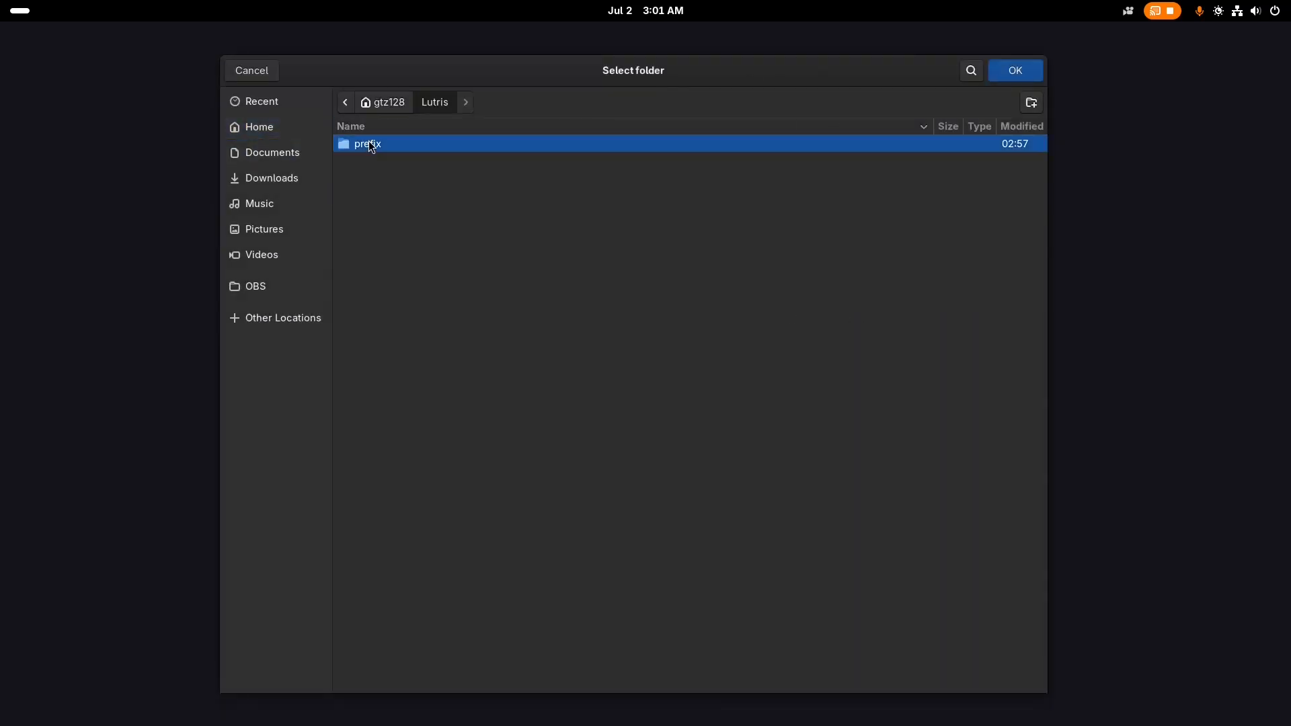
left_click(1008, 72)
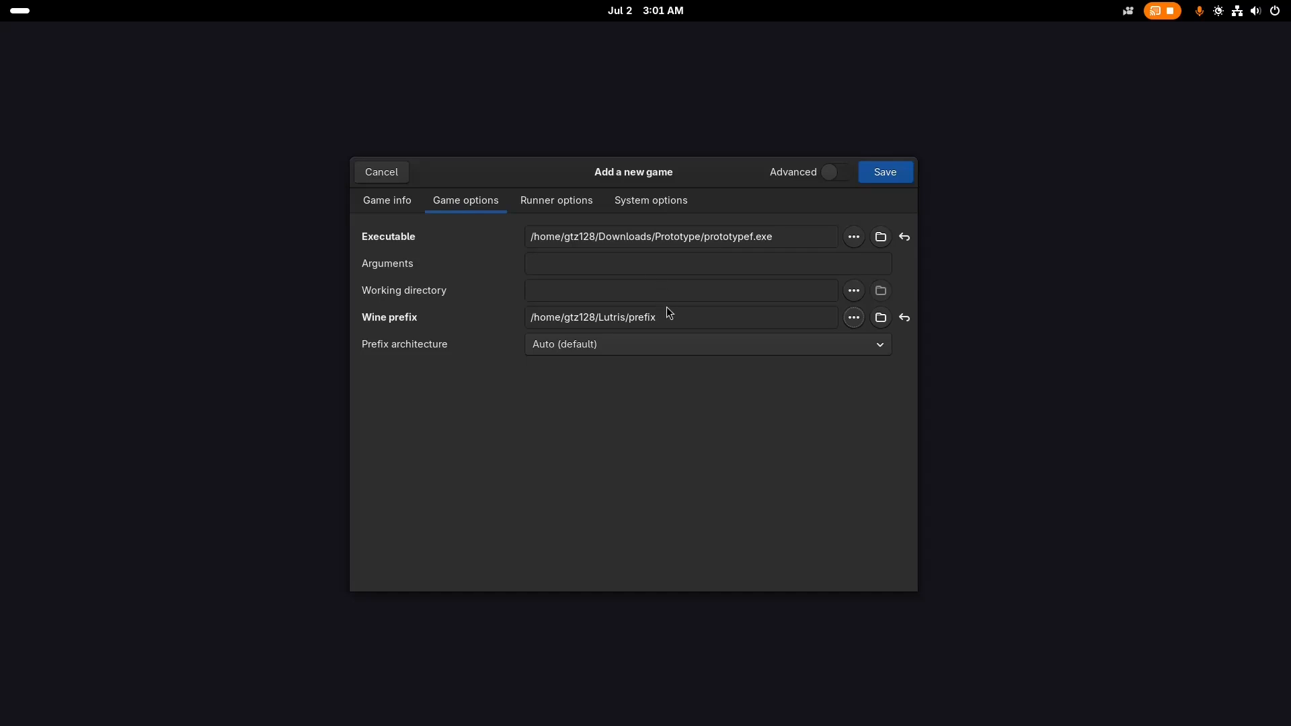
Set the new game's Wine version to GE-Proton (Latest) and review its system, runner and game options
left_click(550, 206)
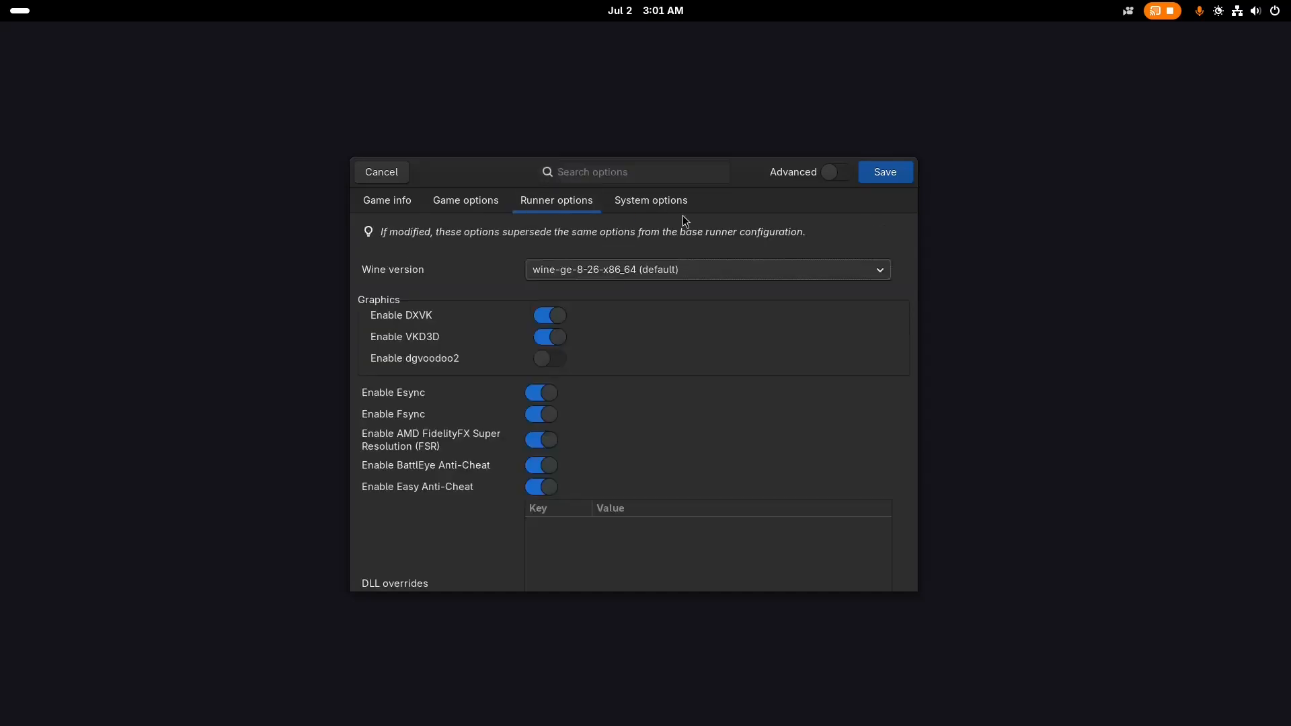
left_click(620, 267)
left_click(590, 250)
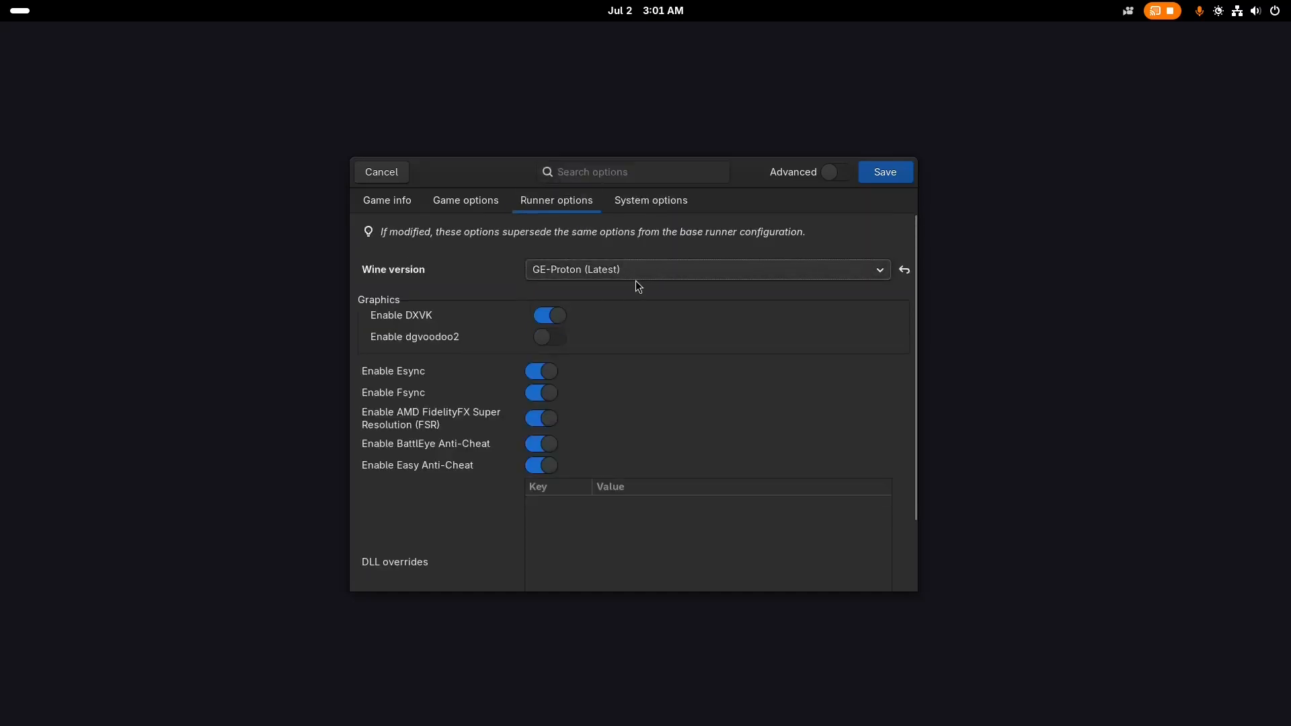
left_click(616, 271)
left_click(596, 274)
left_click(692, 205)
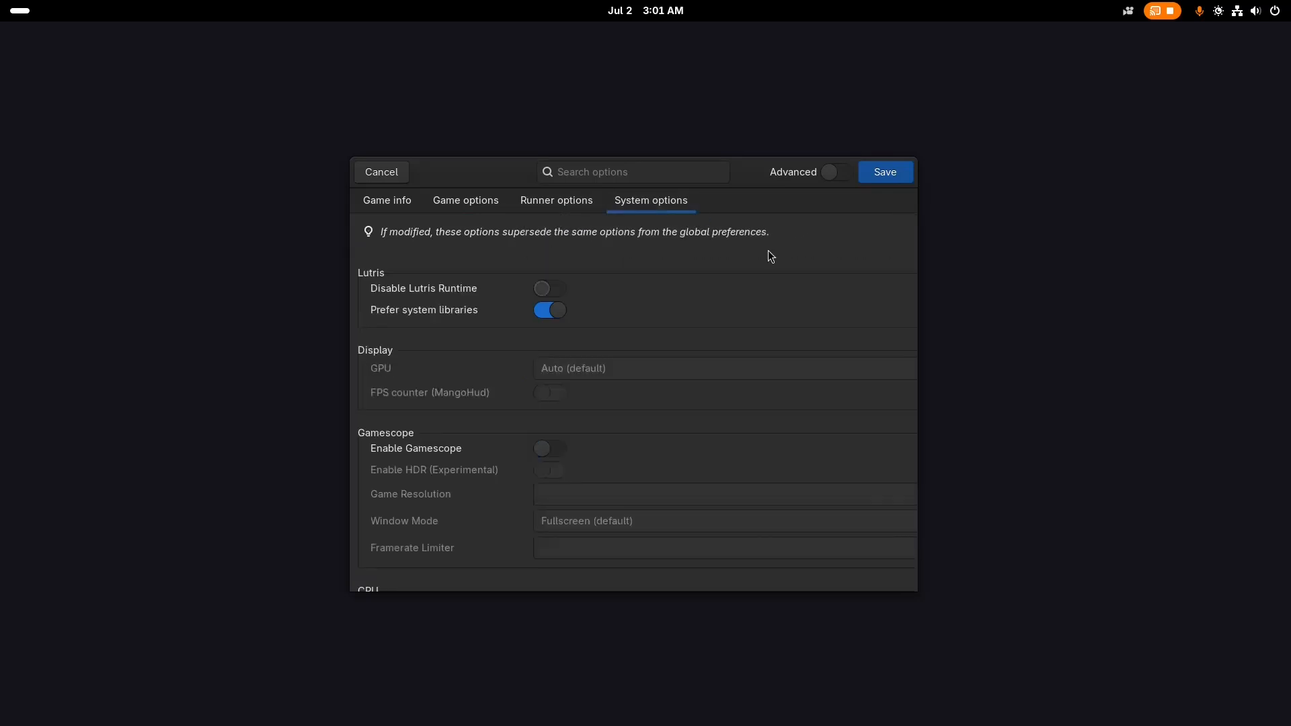
scroll(511, 304, "down", 1)
left_click(549, 206)
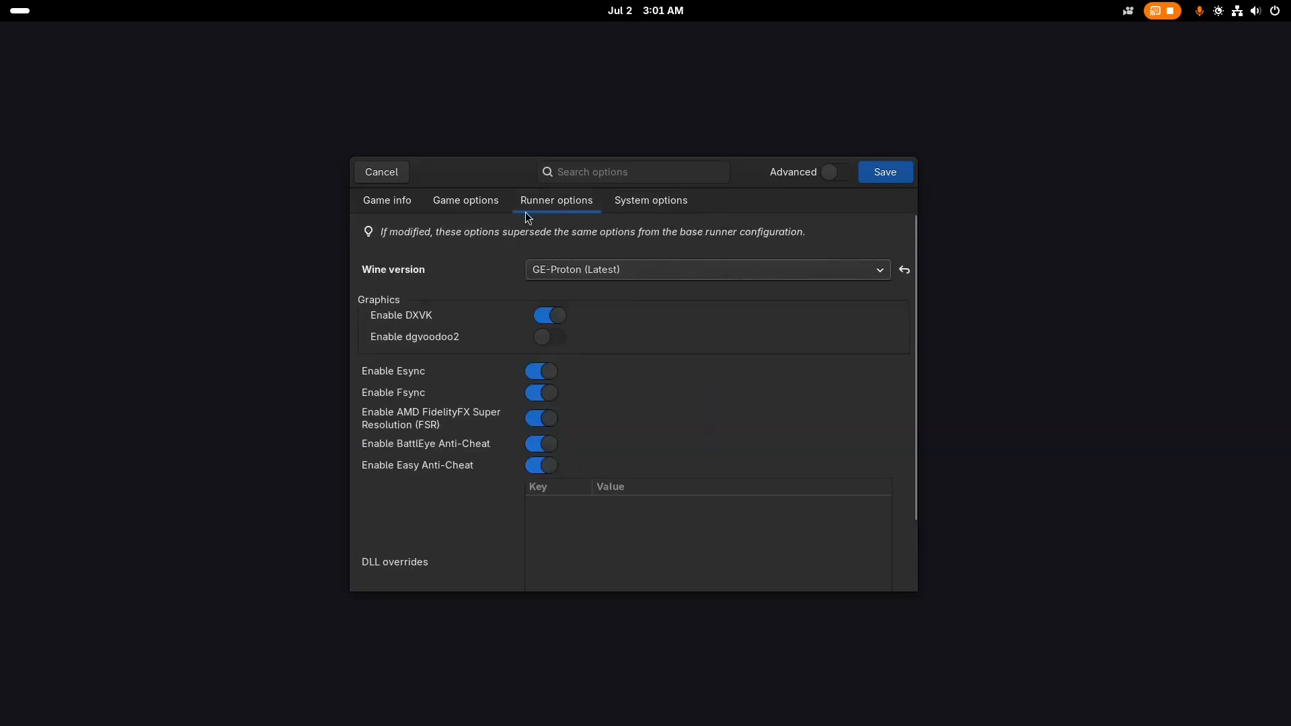
left_click(464, 204)
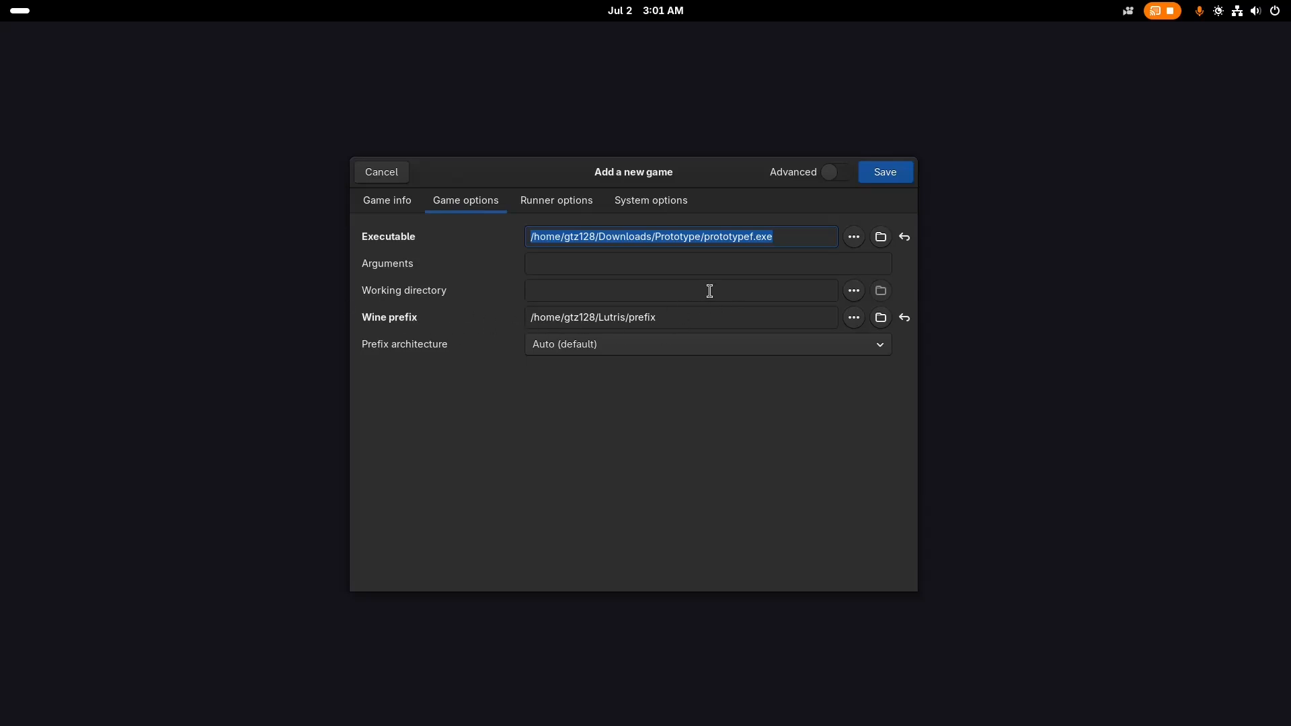
Look at the prefix folder inside the Lutris folder in the Files app, close Files, and discard the new game entry
left_click_drag(484, 170, 405, 399)
key("super")
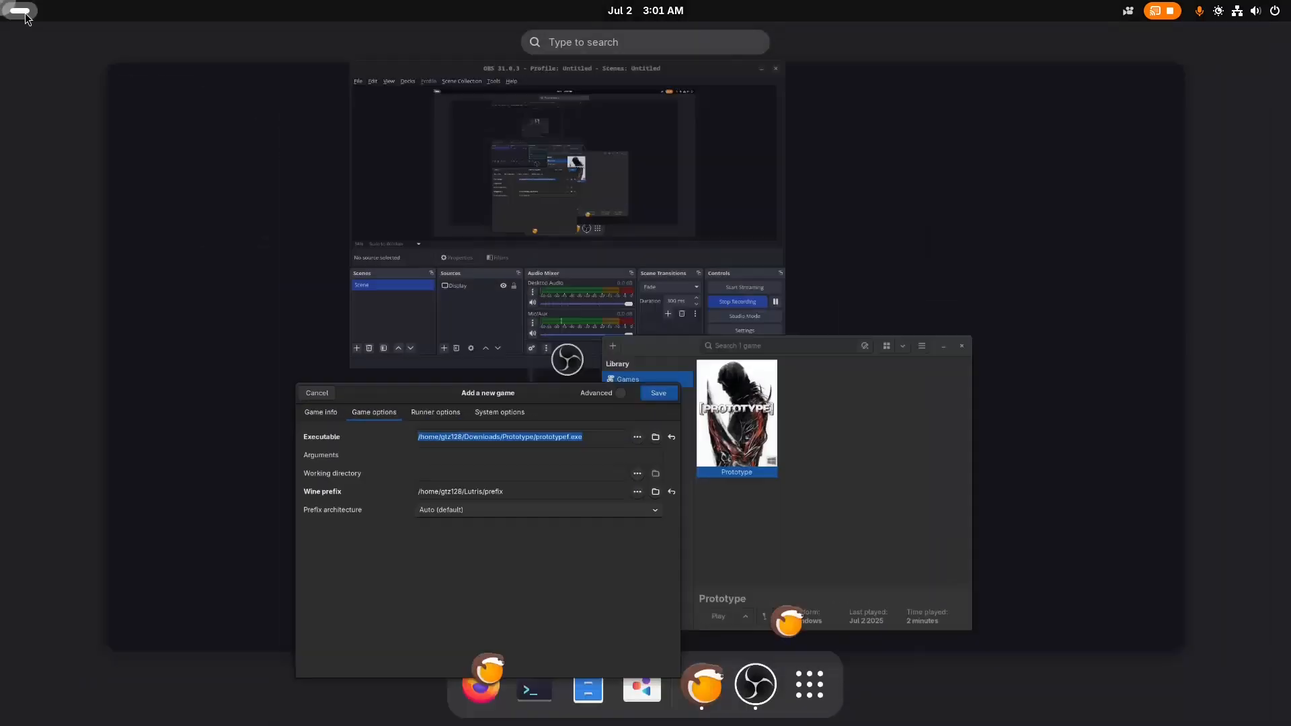
left_click(588, 684)
double_click(464, 371)
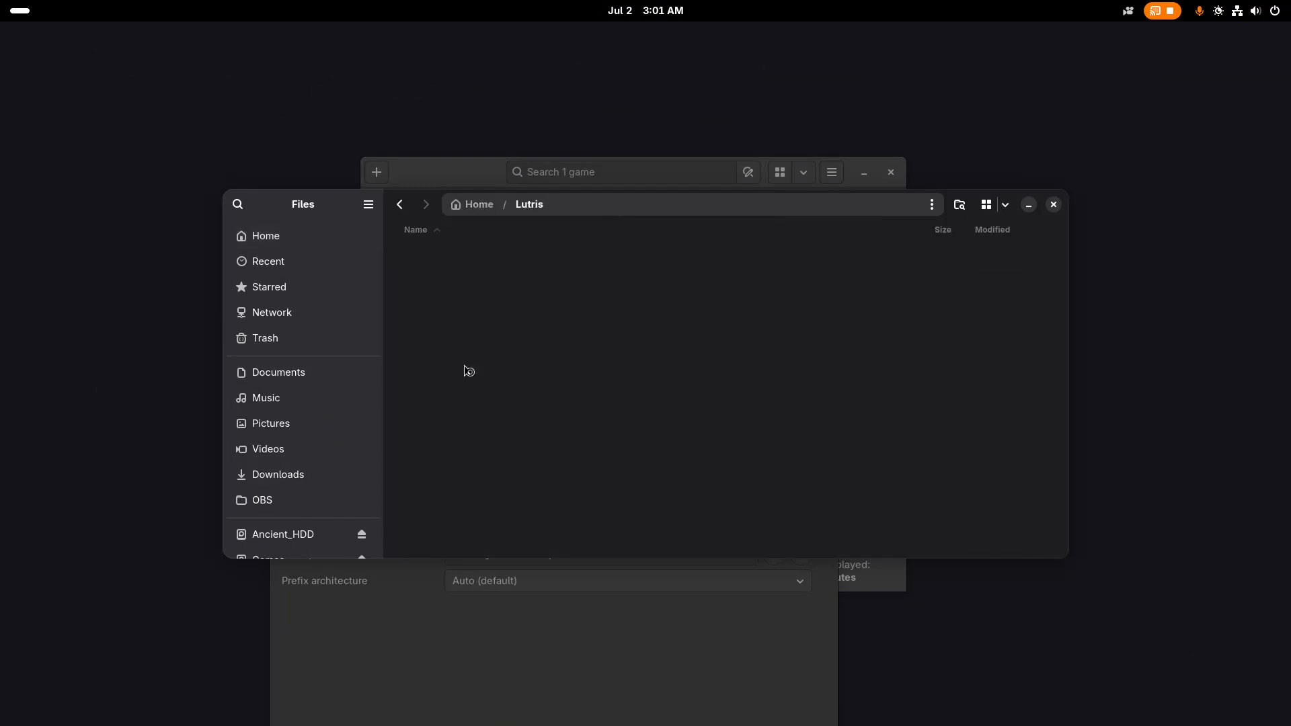
left_click(447, 272)
right_click(449, 273)
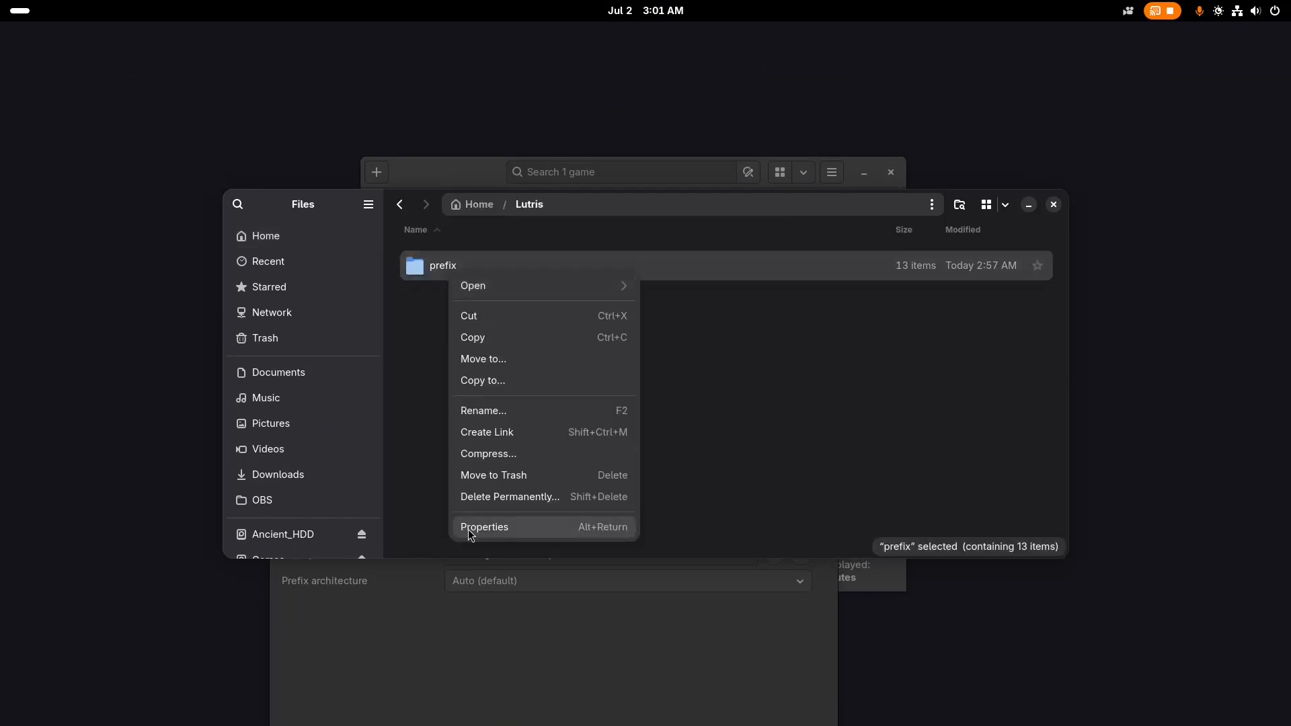
left_click(723, 429)
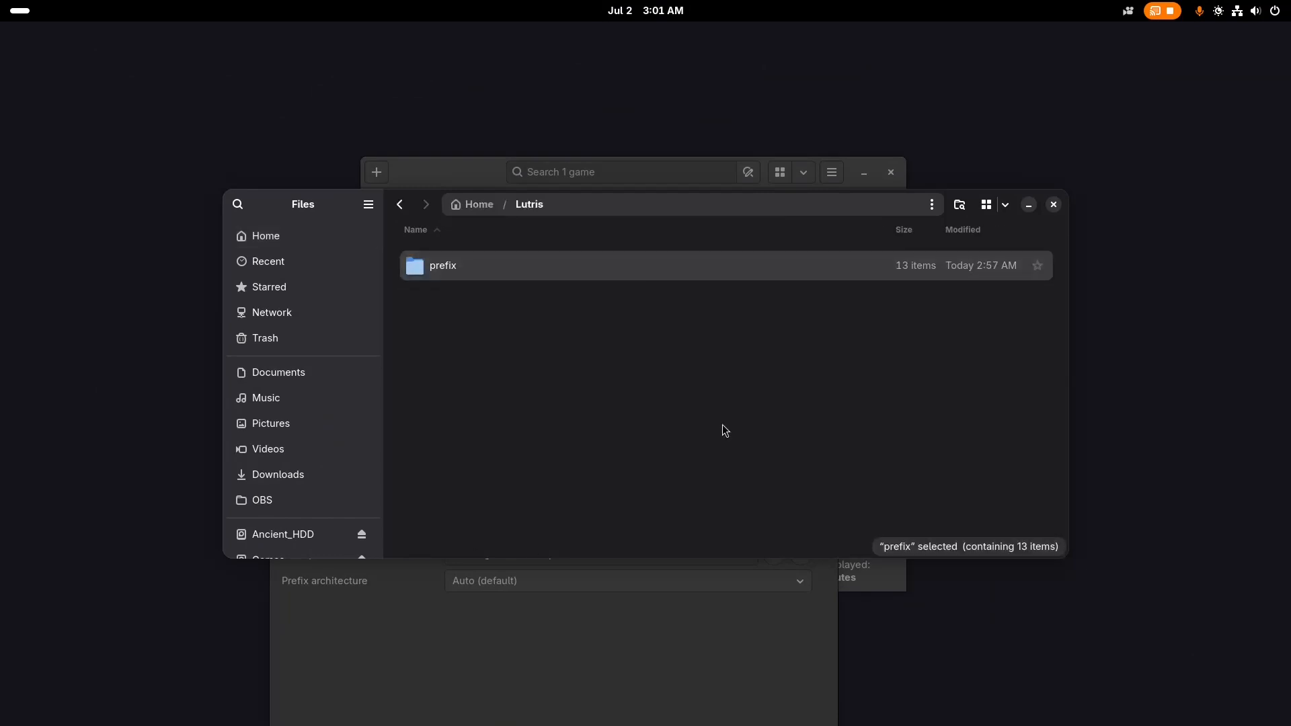
left_click(1053, 205)
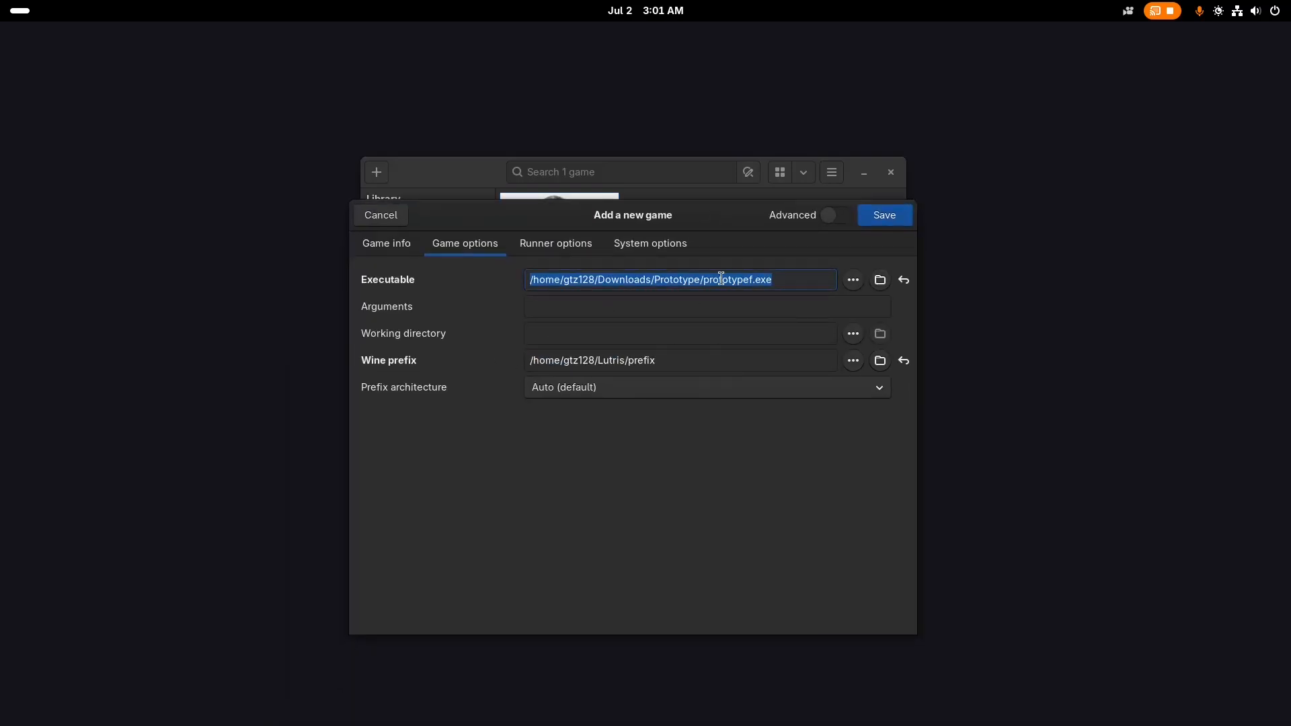
left_click(381, 215)
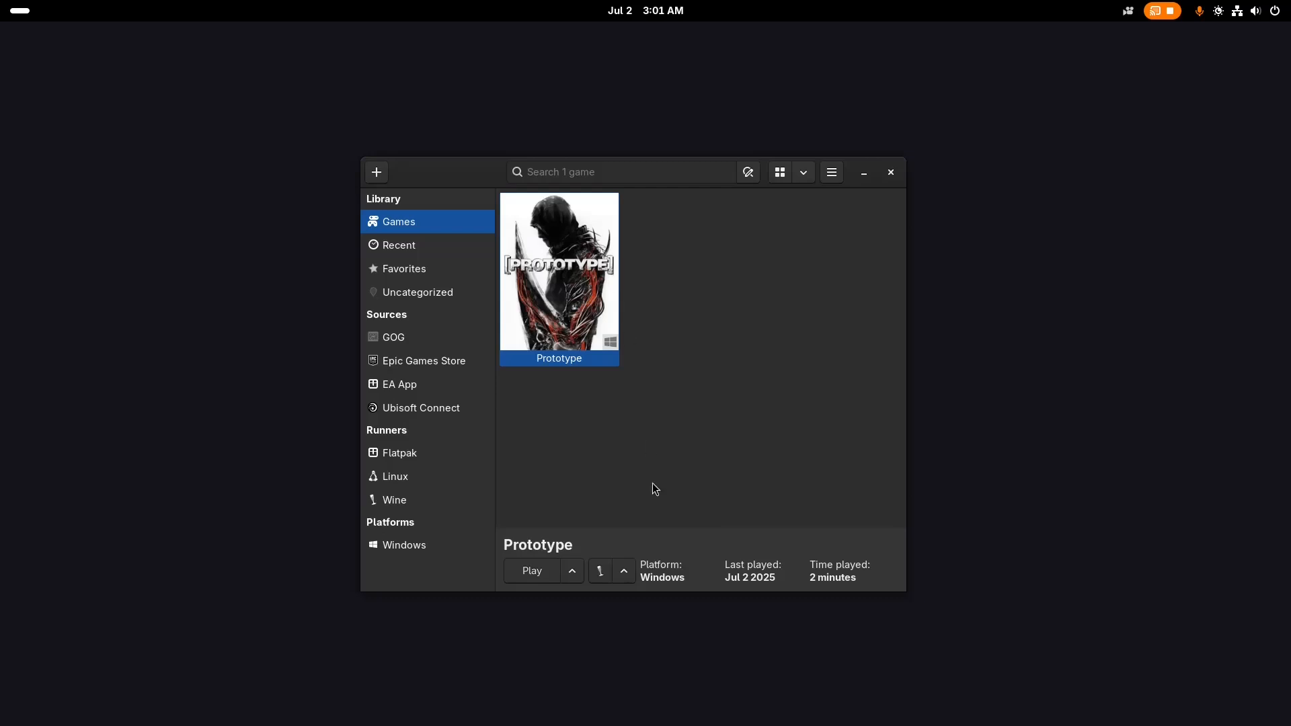
Run prototypef.exe from the Prototype folder inside the game's Wine prefix and skip the opening logo video
left_click(625, 570)
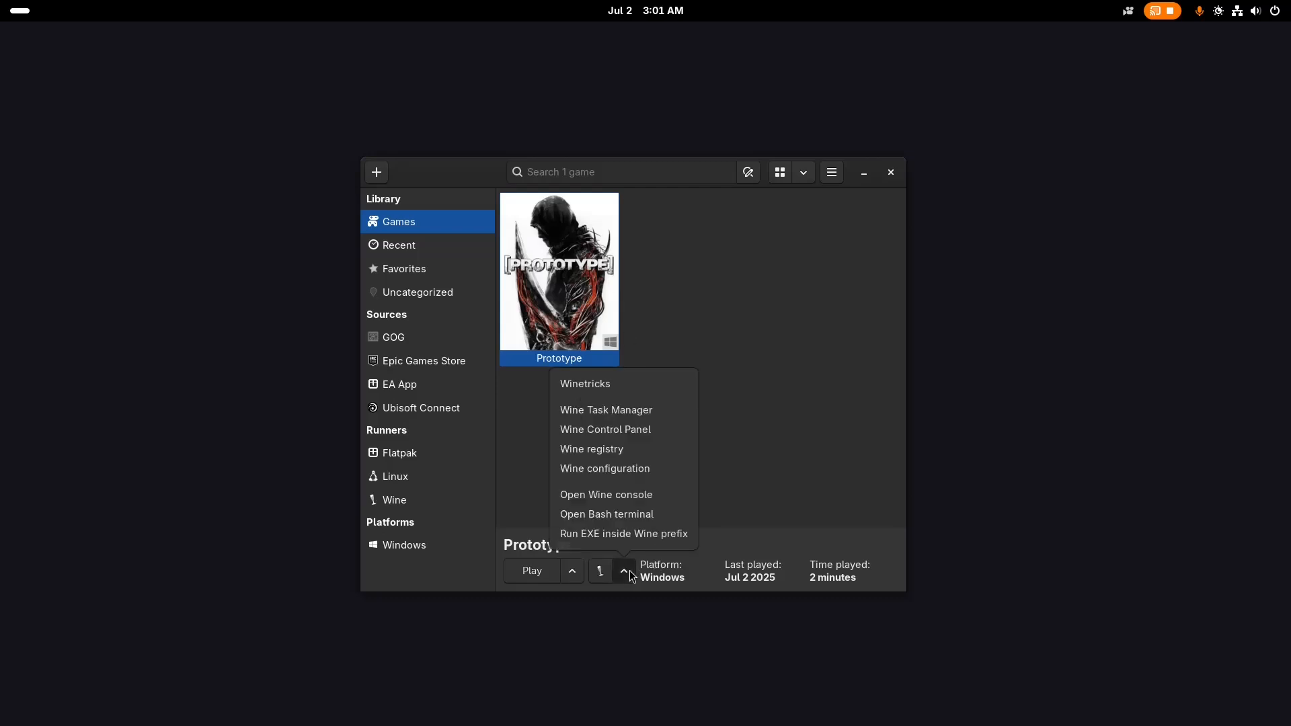
left_click(629, 534)
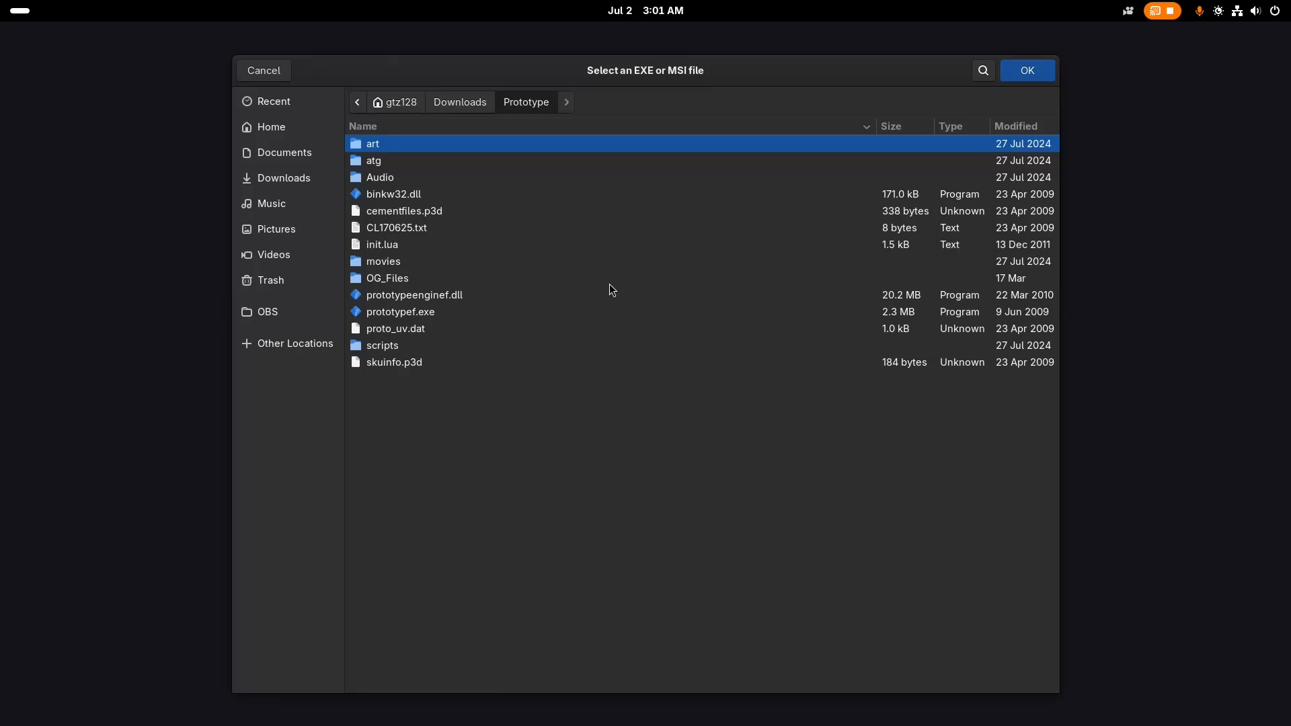
left_click(410, 311)
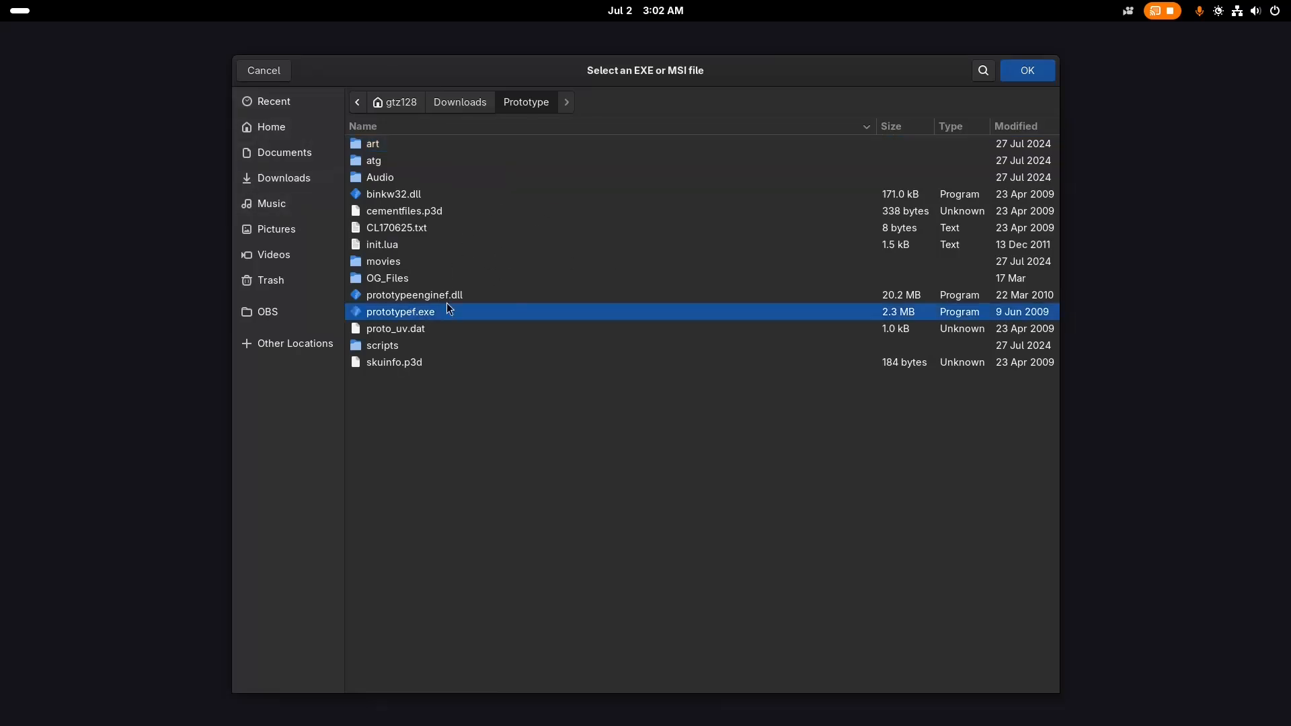
left_click(1027, 71)
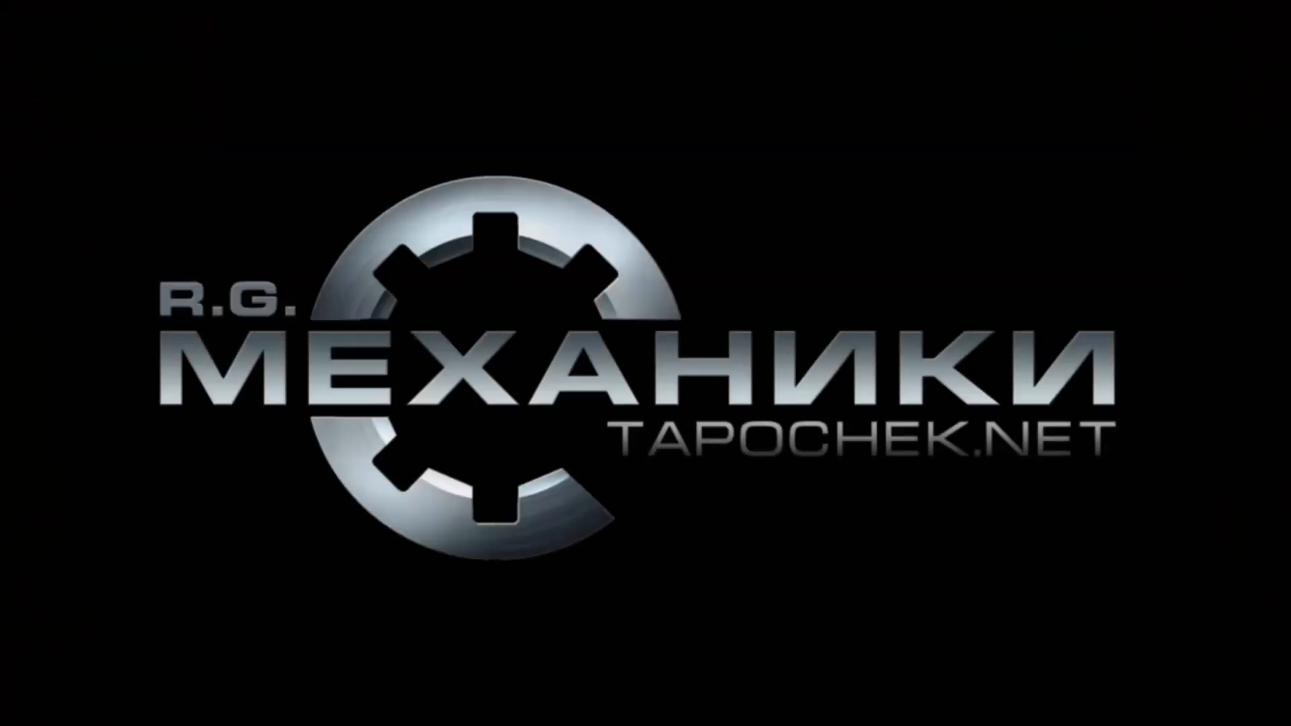
key("Return")
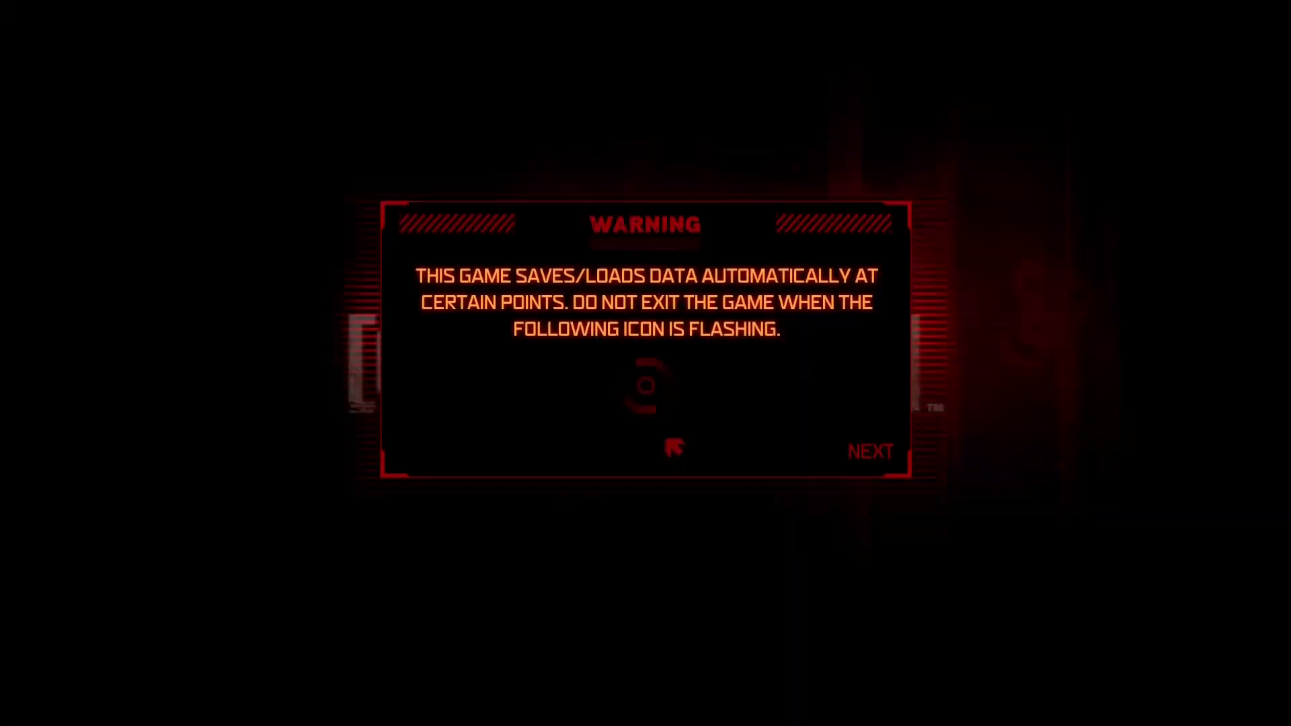
Dismiss the autosave warning, quit Prototype to the desktop from its main menu, and close the Lutris window
key("Return")
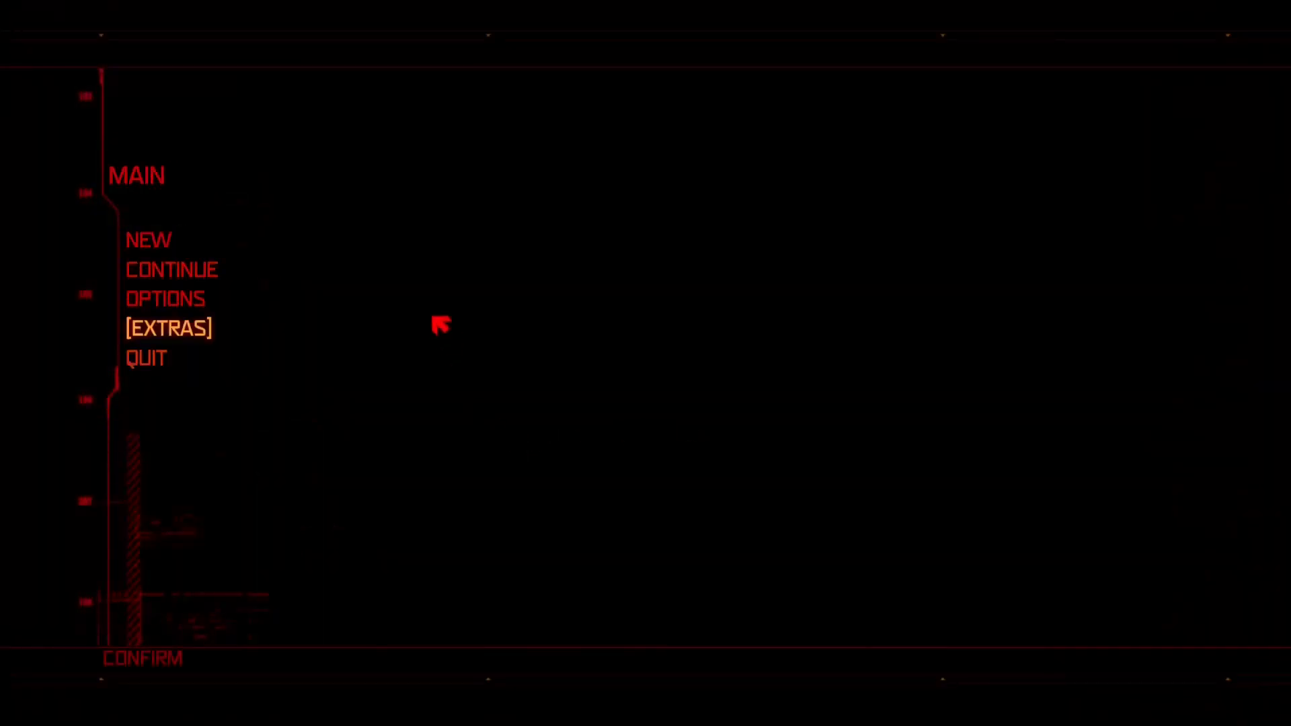
left_click(160, 357)
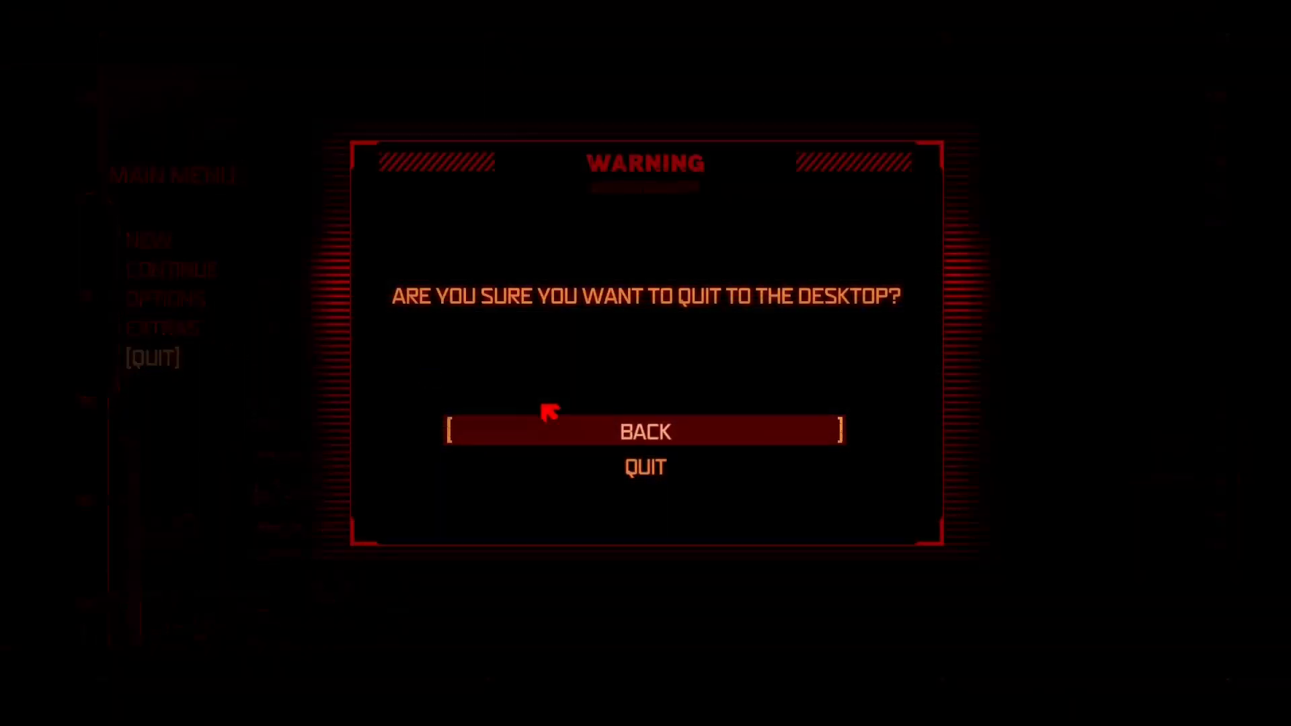
left_click(615, 468)
left_click(890, 172)
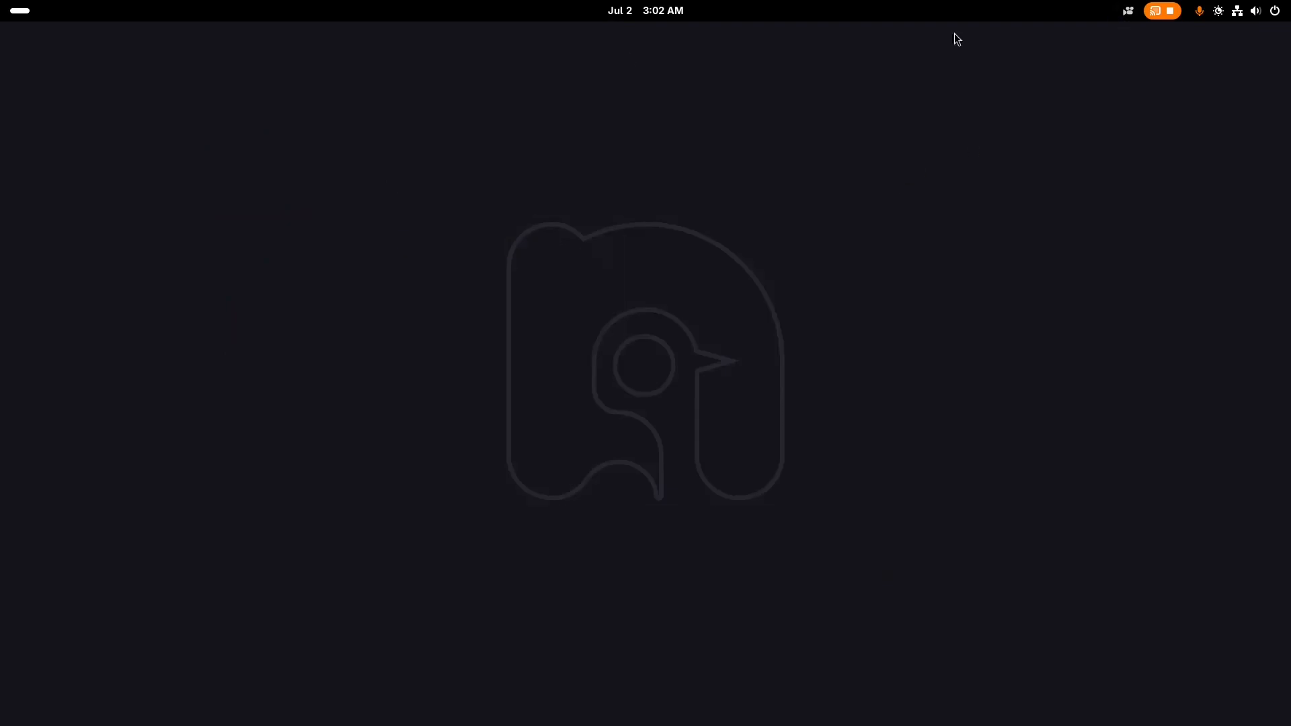
mouse_move(2, 1)
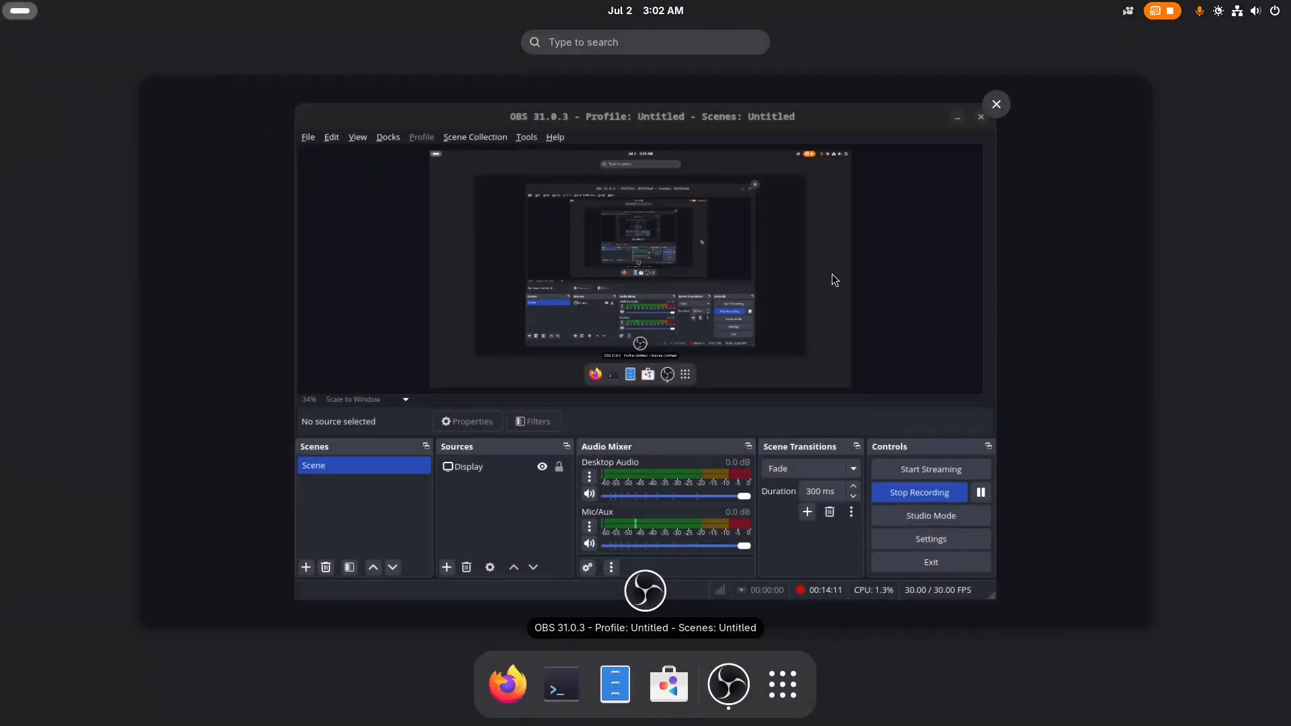
left_click(833, 273)
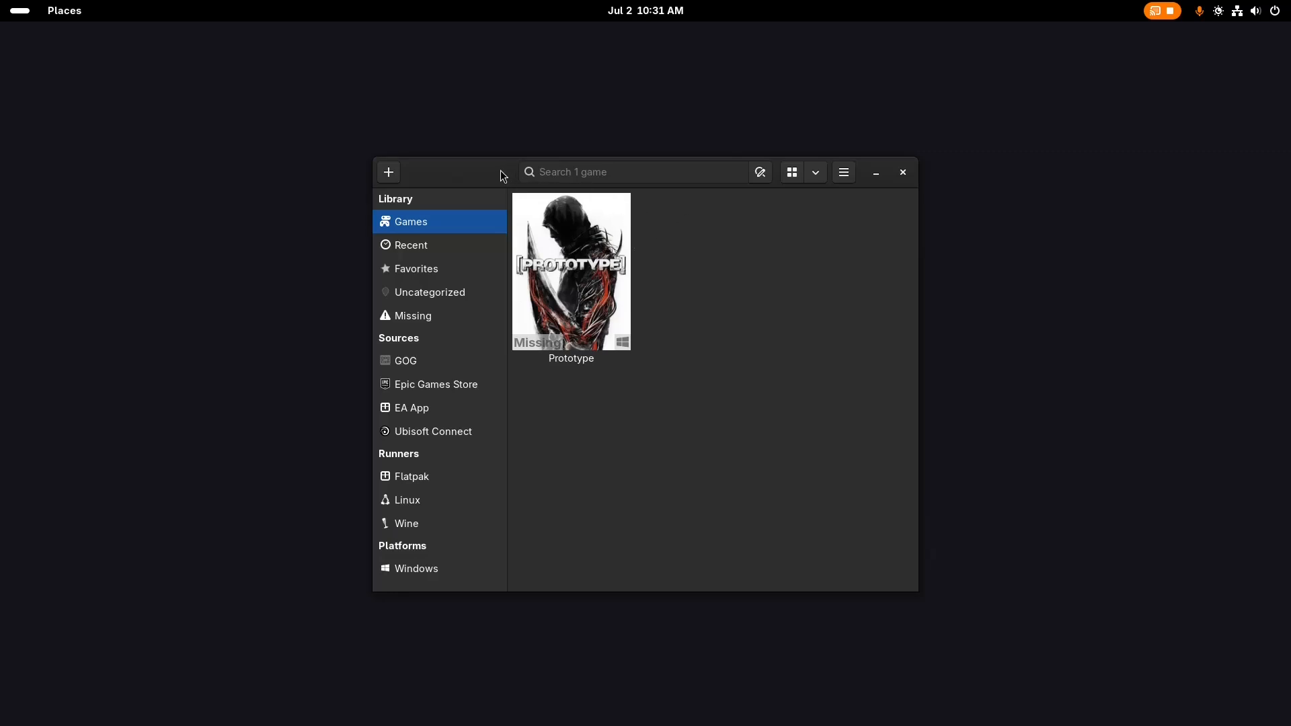
left_click_drag(504, 173, 501, 164)
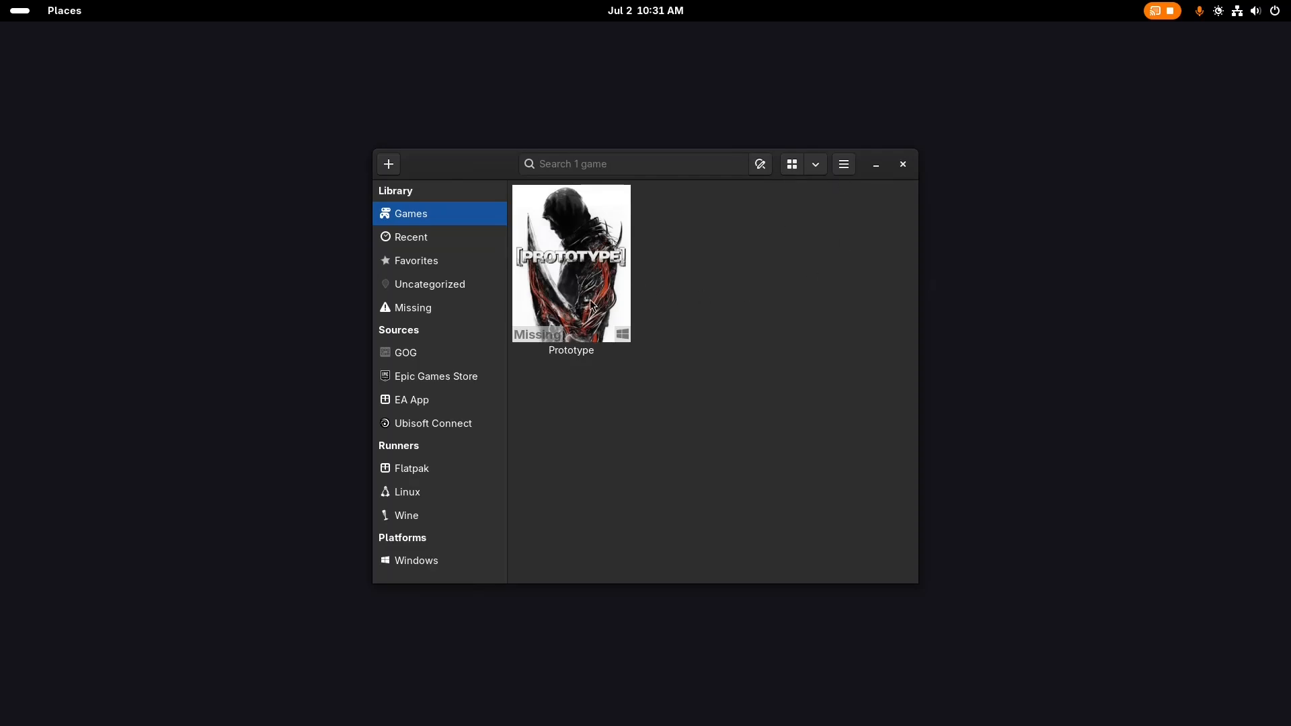
Switch to the Files window and open the home directory in a new tab
mouse_move(0, 0)
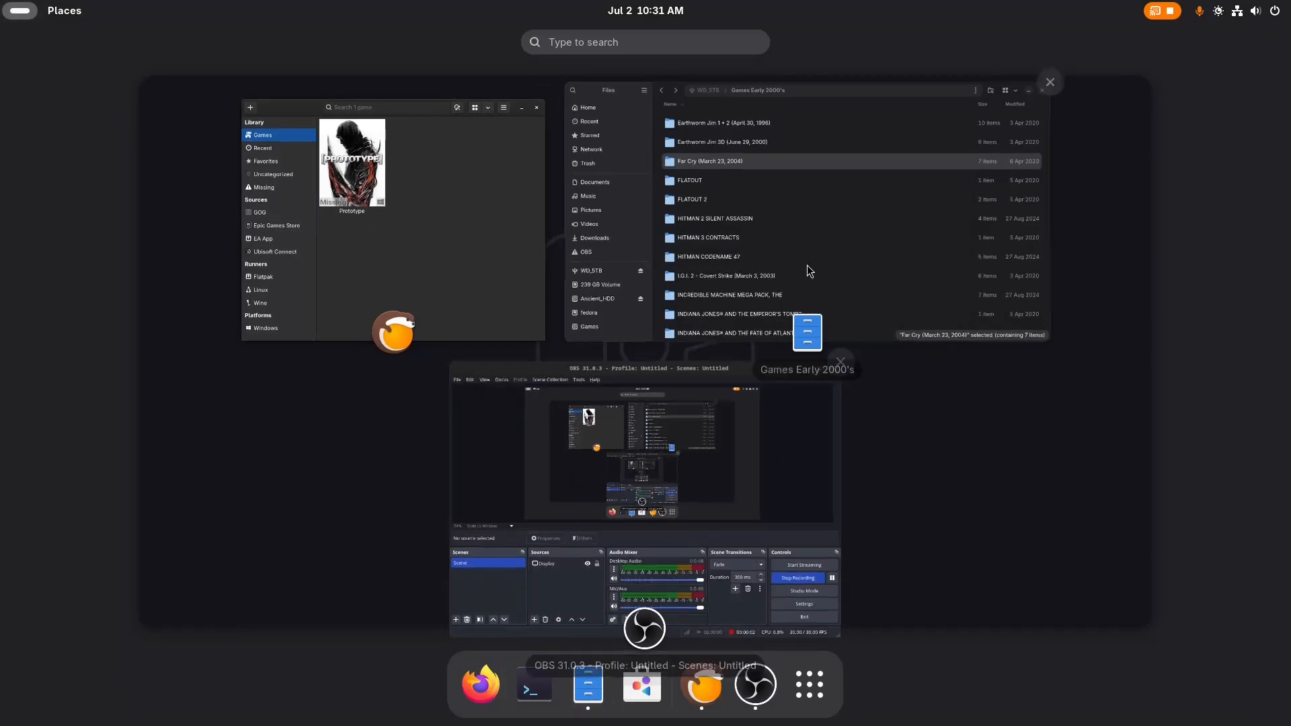
left_click(726, 256)
right_click(289, 179)
left_click(345, 213)
left_click(841, 177)
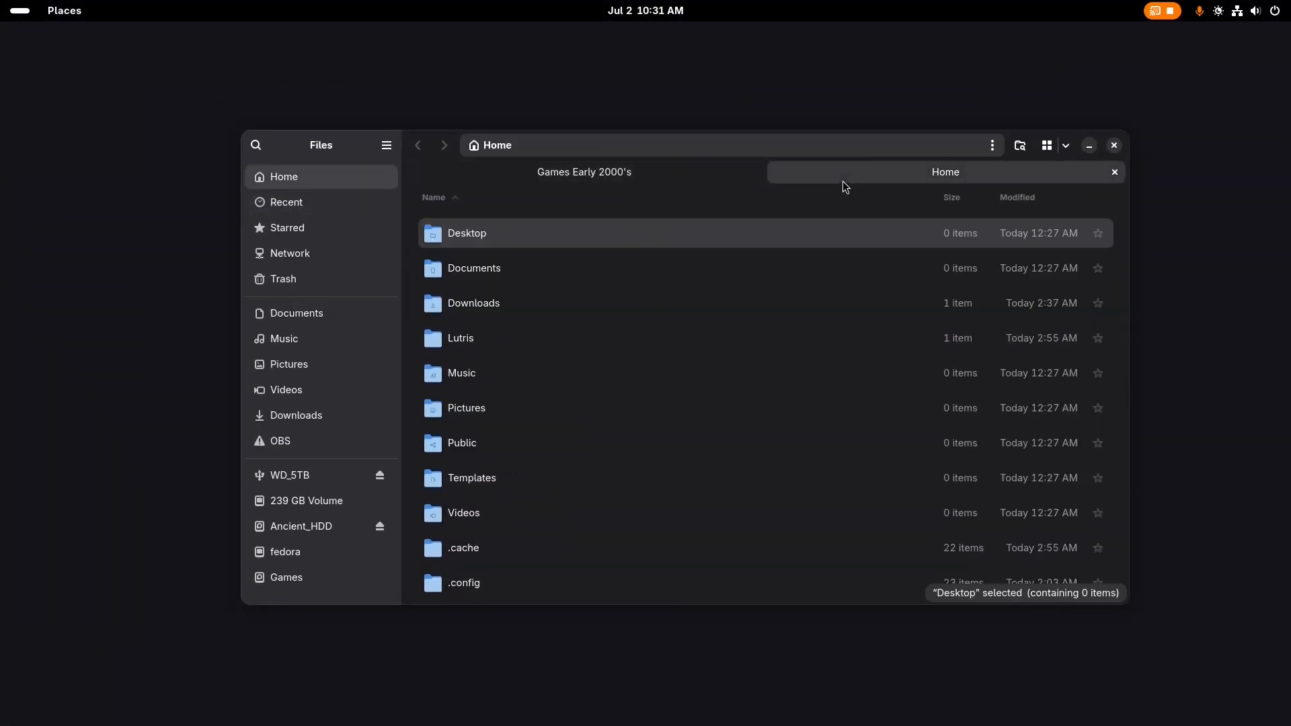
Look at the prefix folder inside the home directory's Lutris folder, then minimize Files
double_click(498, 337)
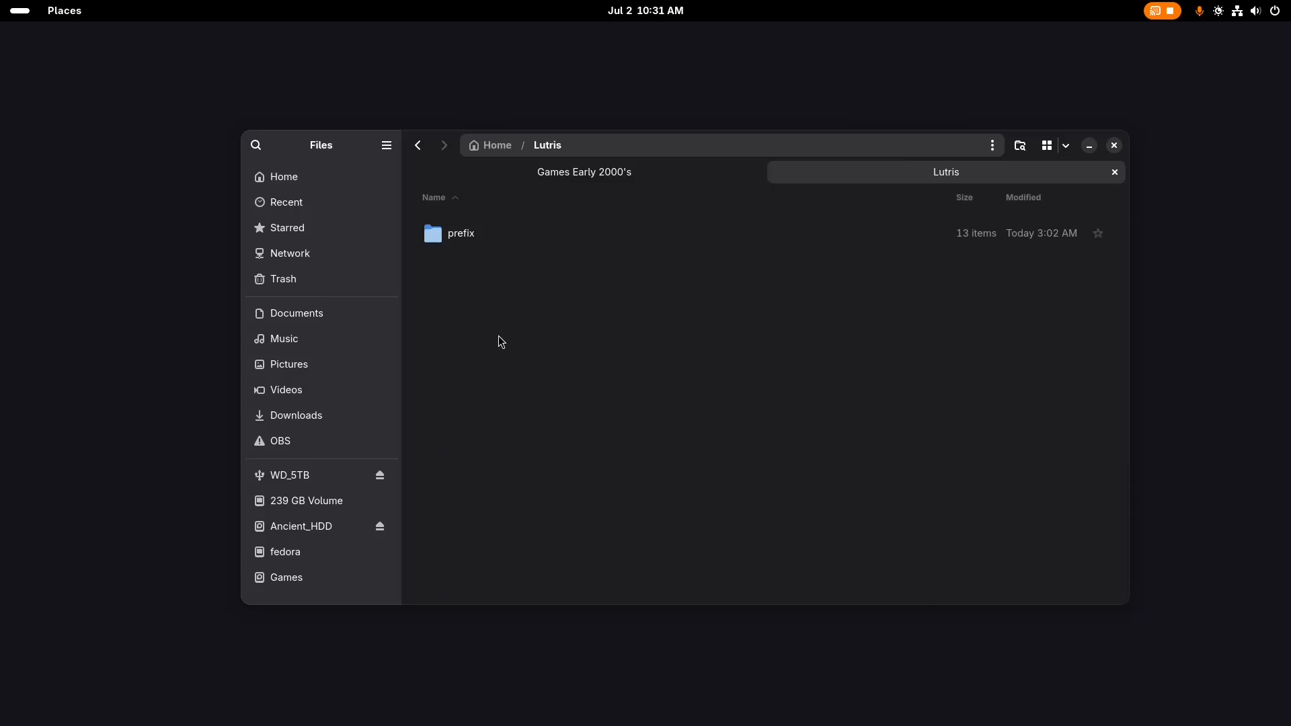
left_click(482, 239)
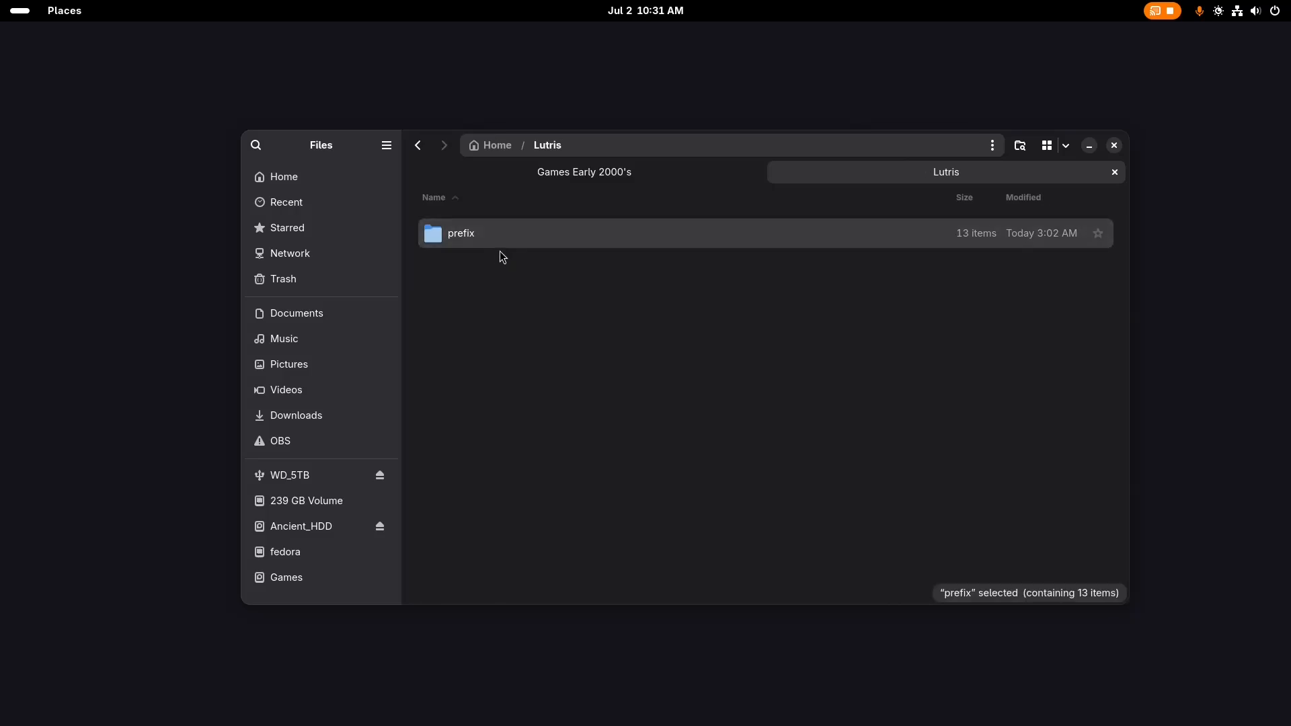
double_click(500, 243)
left_click(416, 149)
left_click(417, 149)
double_click(517, 233)
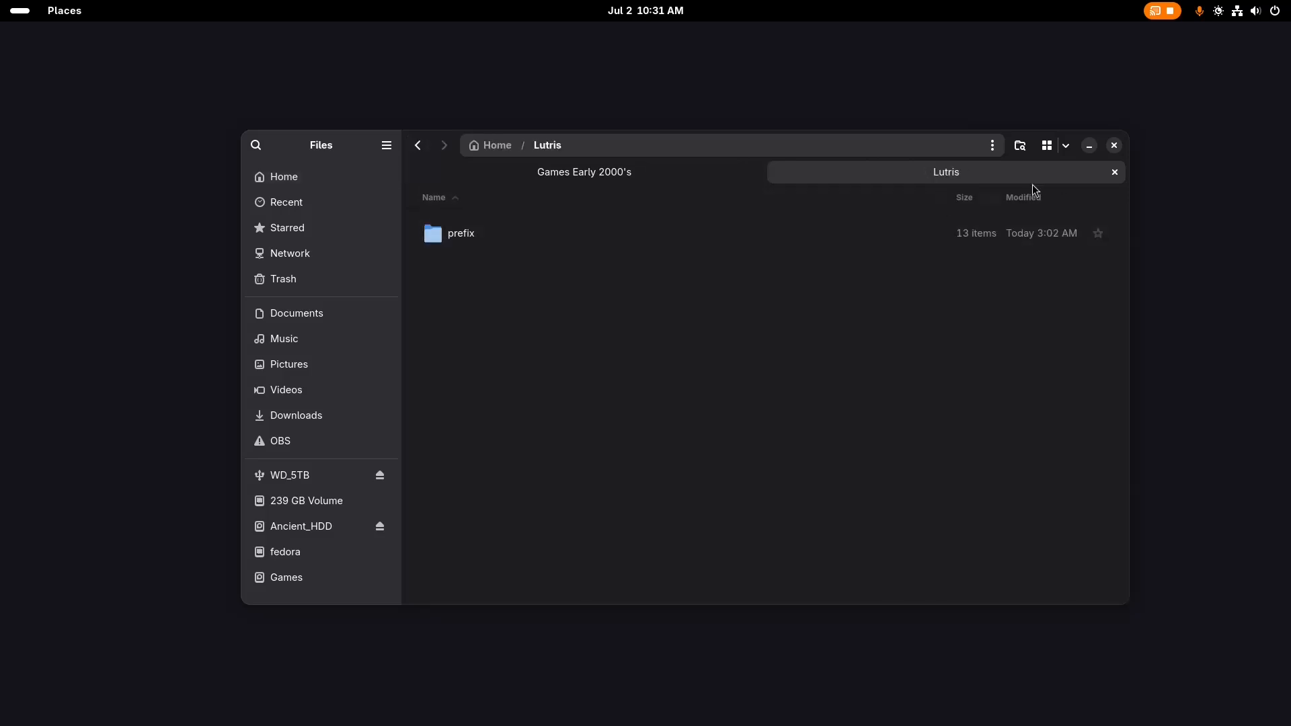
left_click(1085, 145)
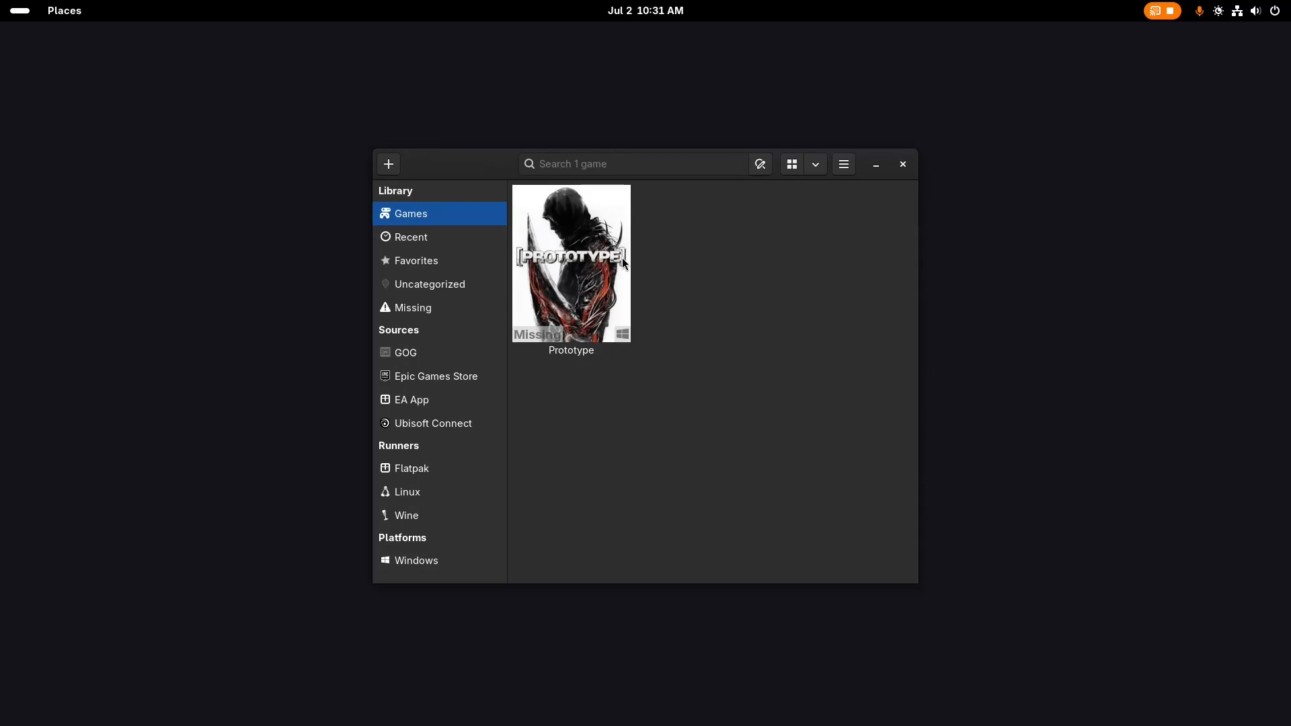
Run setup_far_cry.exe from the Far Cry (March 23, 2004) folder inside the Prototype game's Wine prefix
left_click(600, 275)
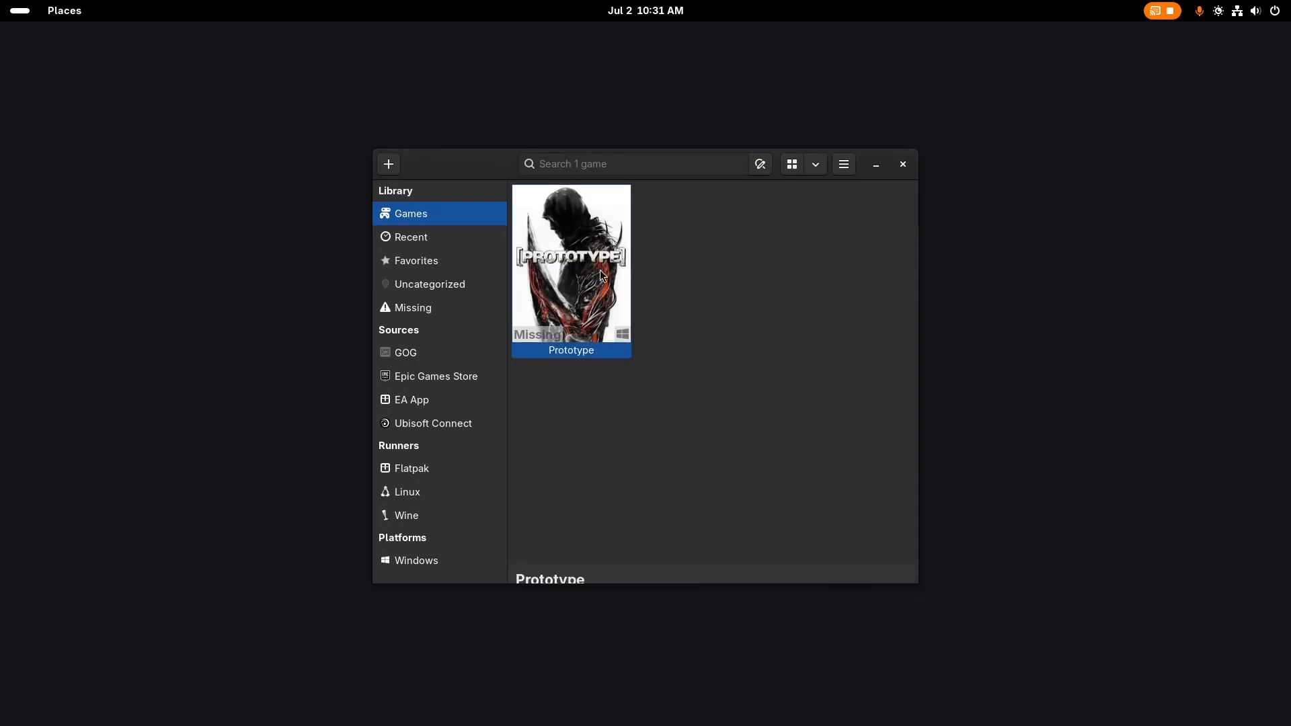
left_click(636, 564)
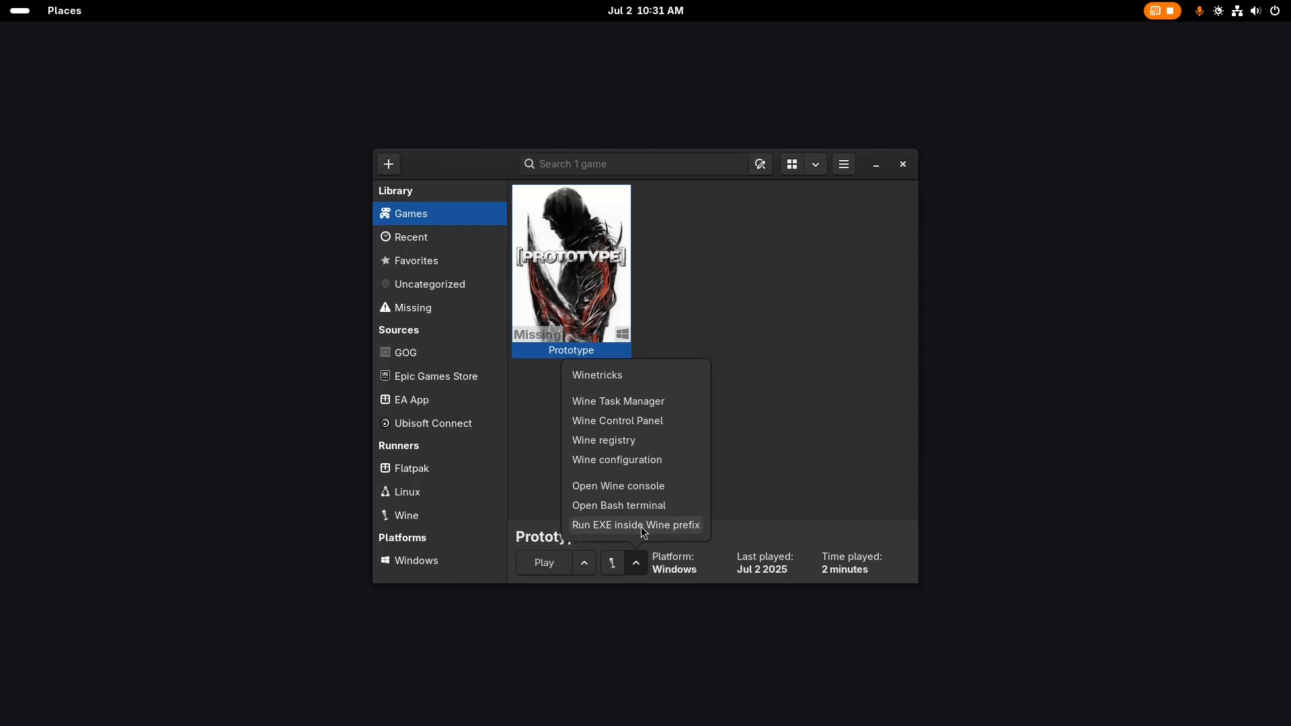
left_click(643, 528)
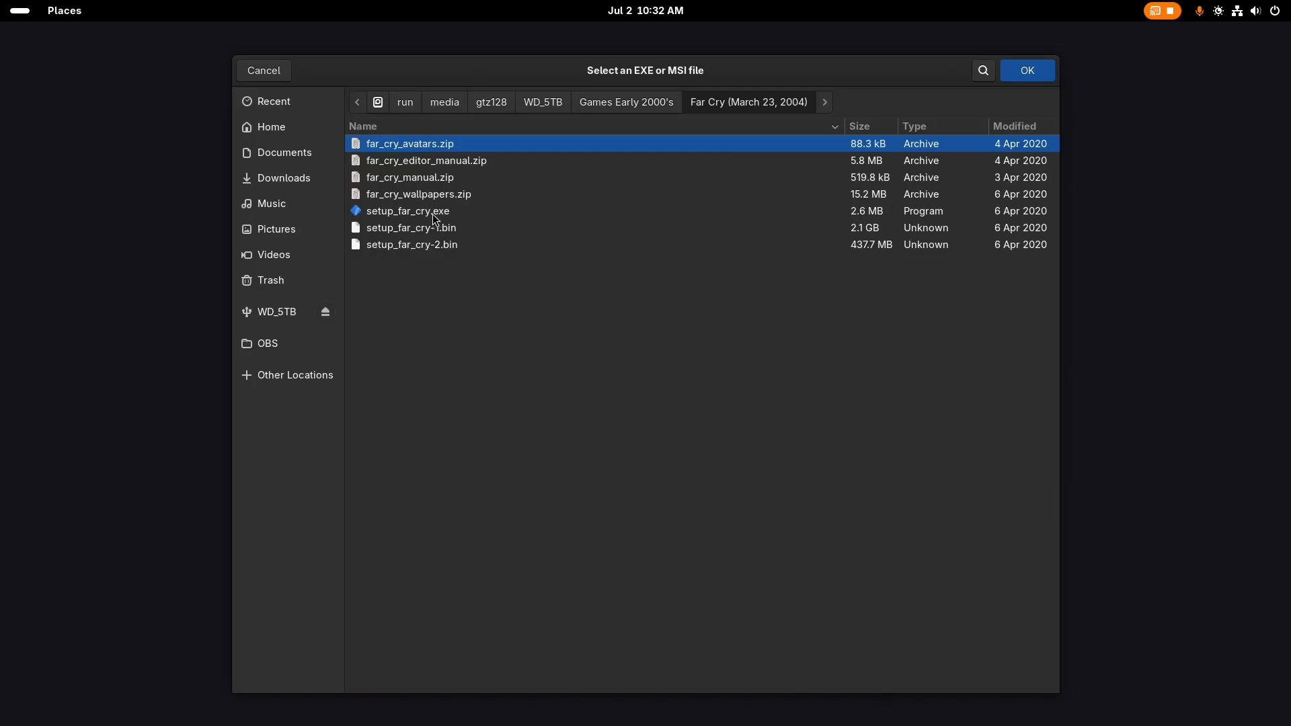
left_click(432, 212)
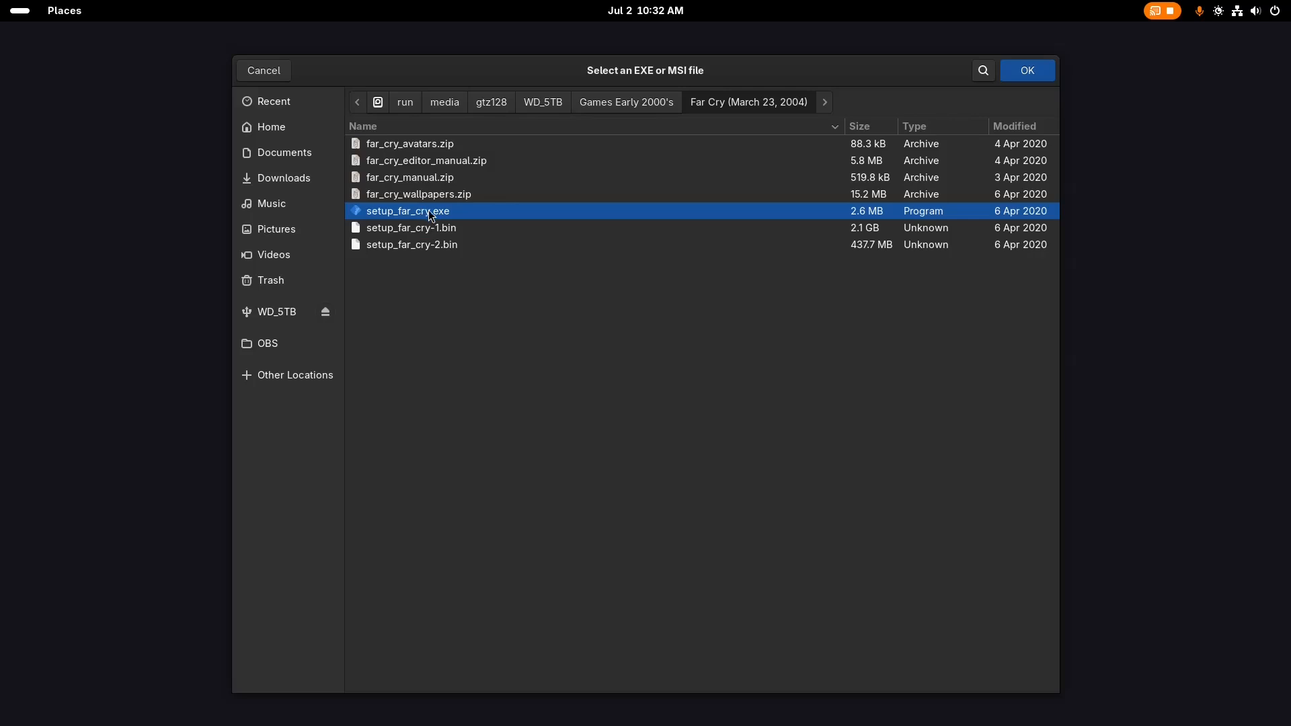
left_click(1045, 74)
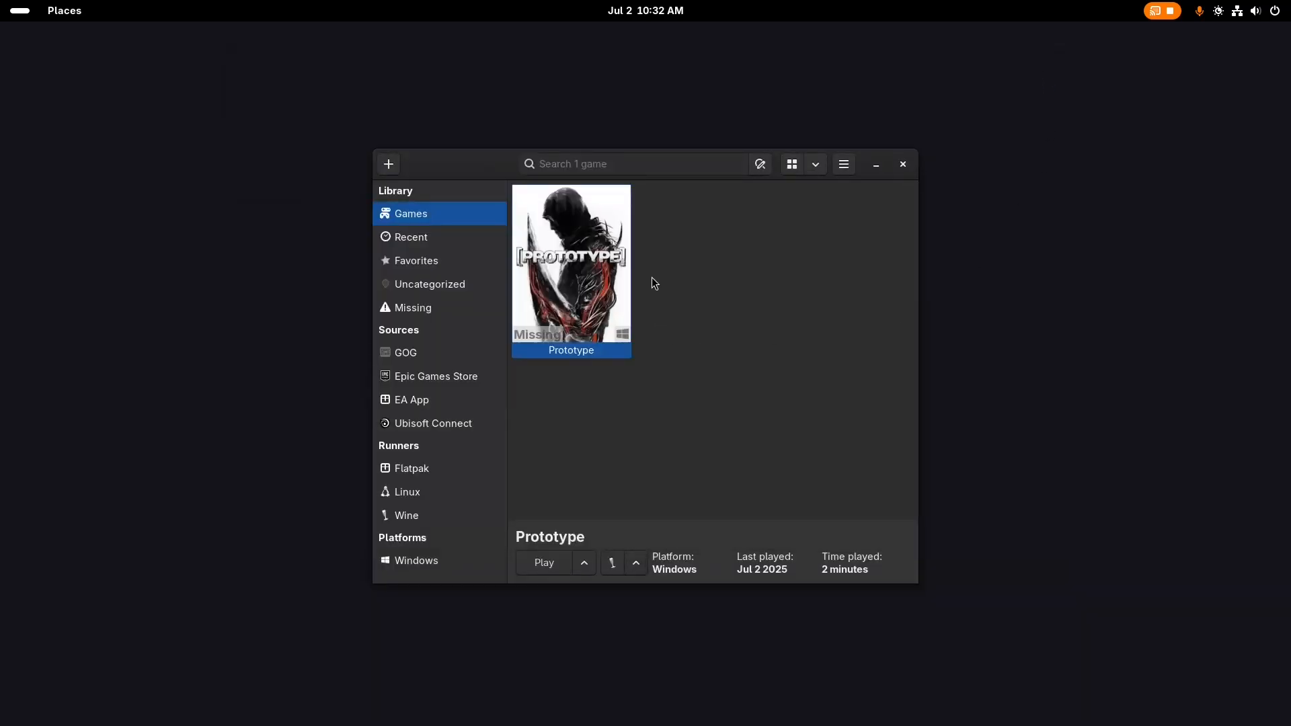
Exit the duplicate Far Cry setup window and accept the End User License Agreement in the remaining one
left_click_drag(490, 172, 484, 430)
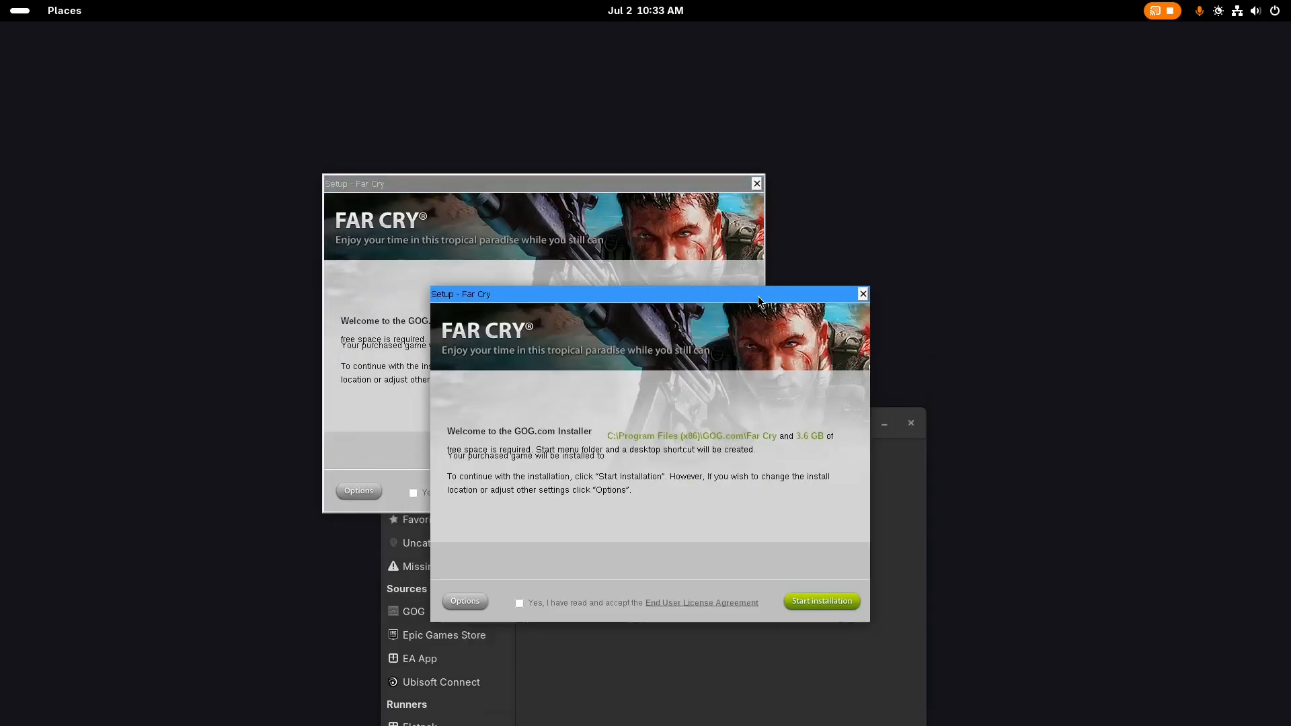
left_click(862, 294)
left_click(623, 416)
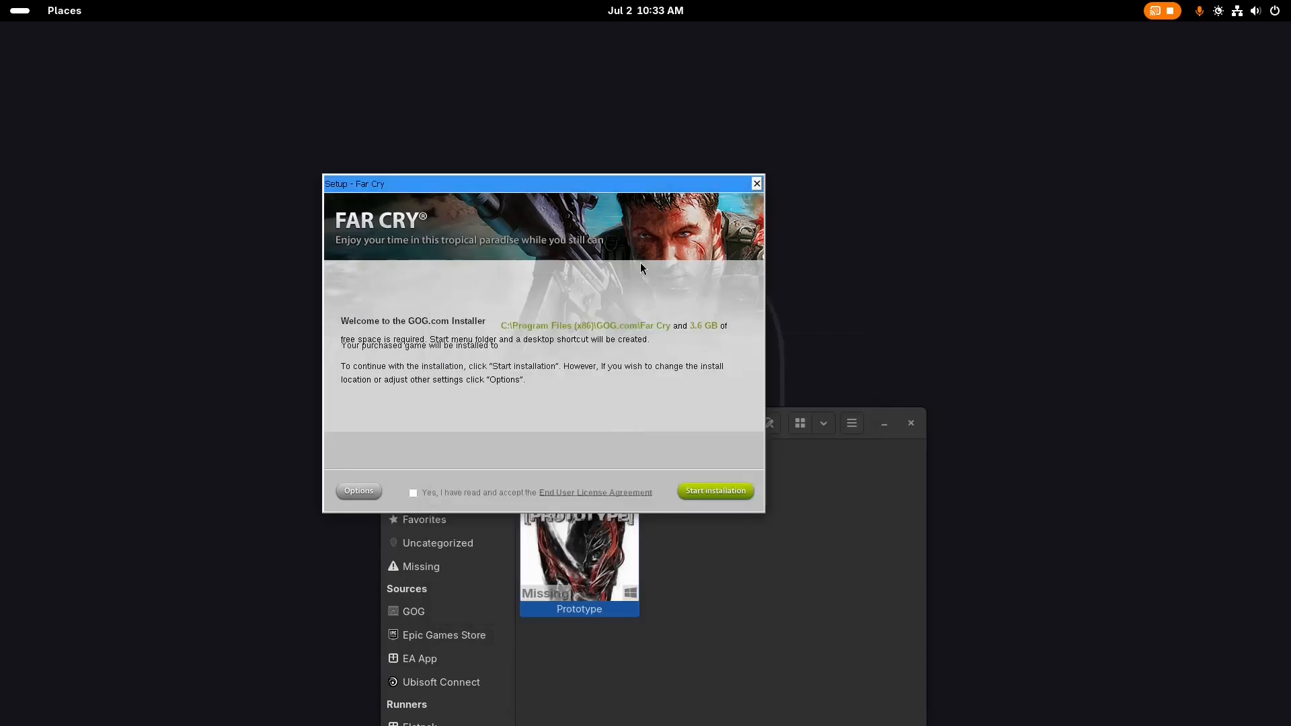
left_click_drag(642, 187, 770, 148)
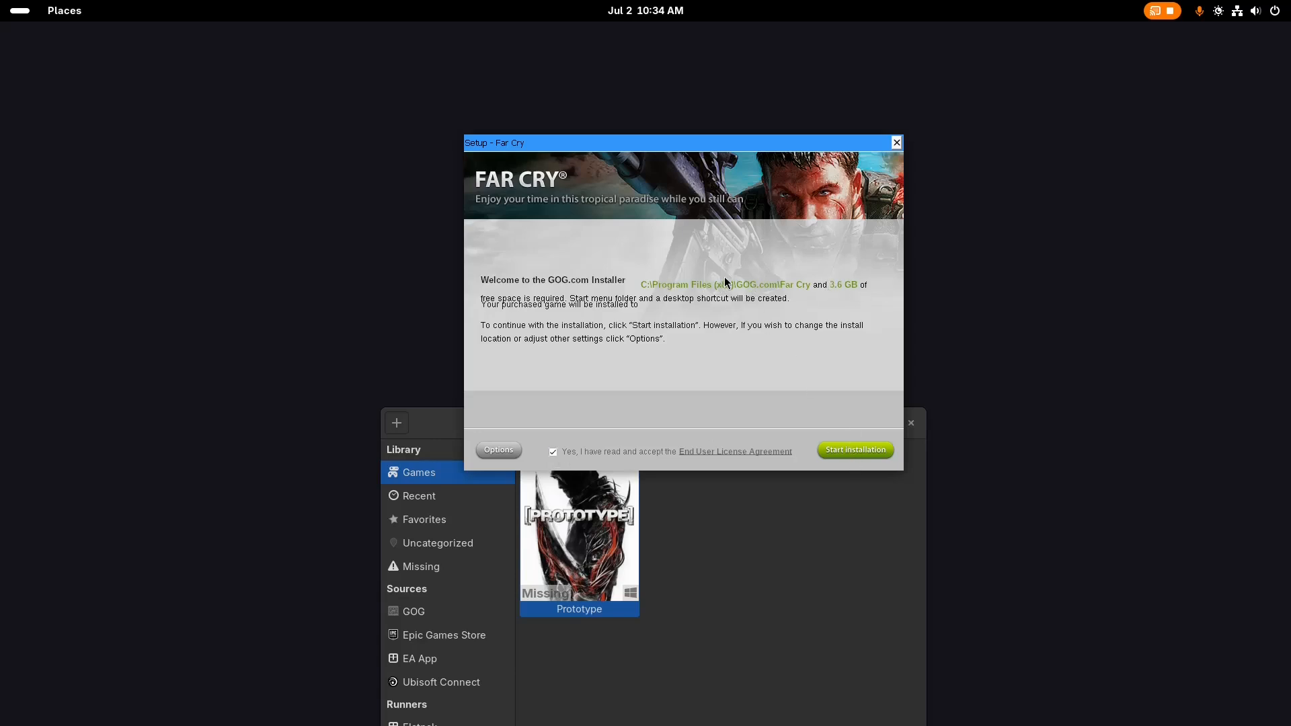
Move Lutris aside, switch to Files, and view the contents of the prefix folder inside the Lutris folder
left_click_drag(433, 412, 369, 117)
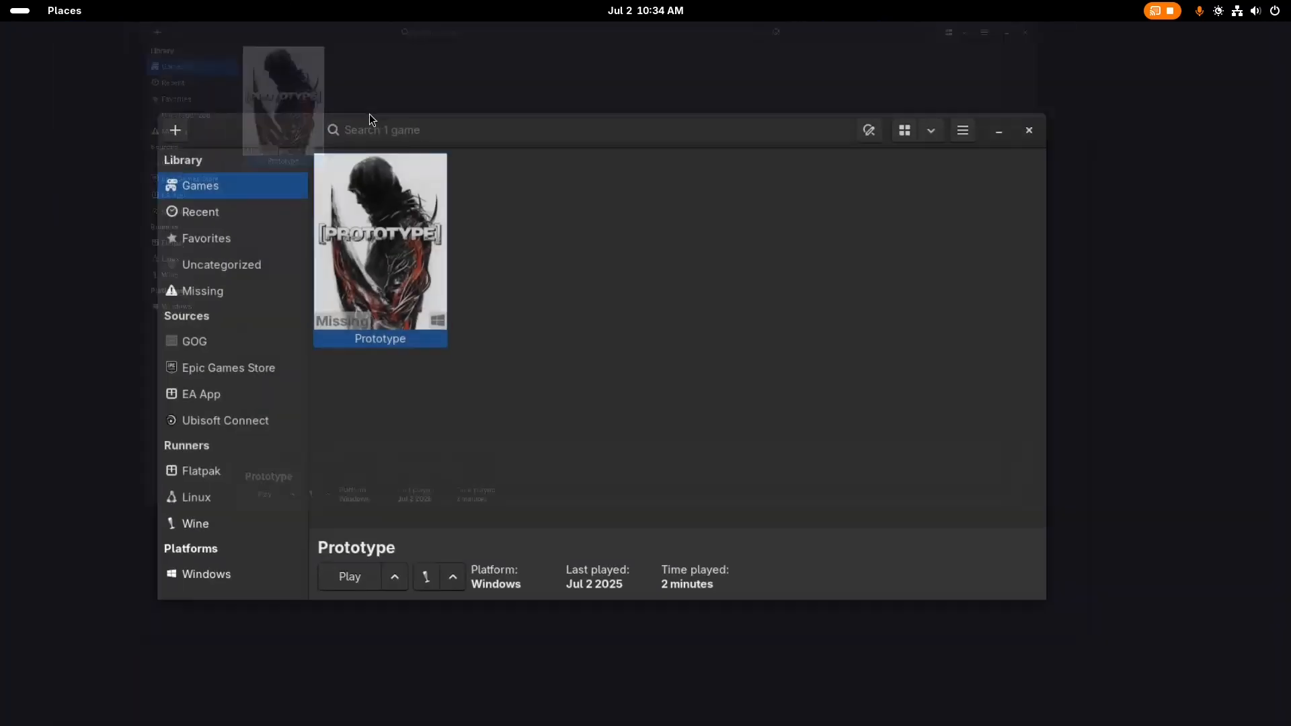
mouse_move(2, 7)
left_click(780, 495)
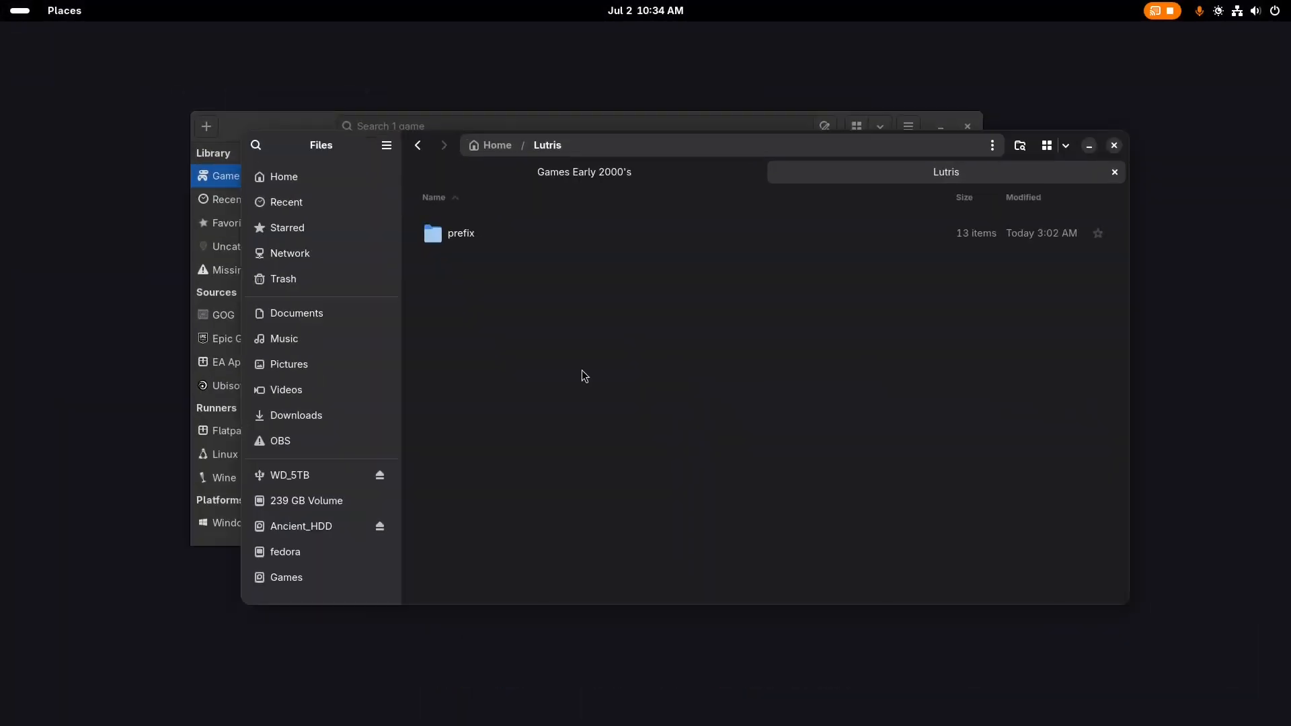
left_click(489, 146)
double_click(492, 232)
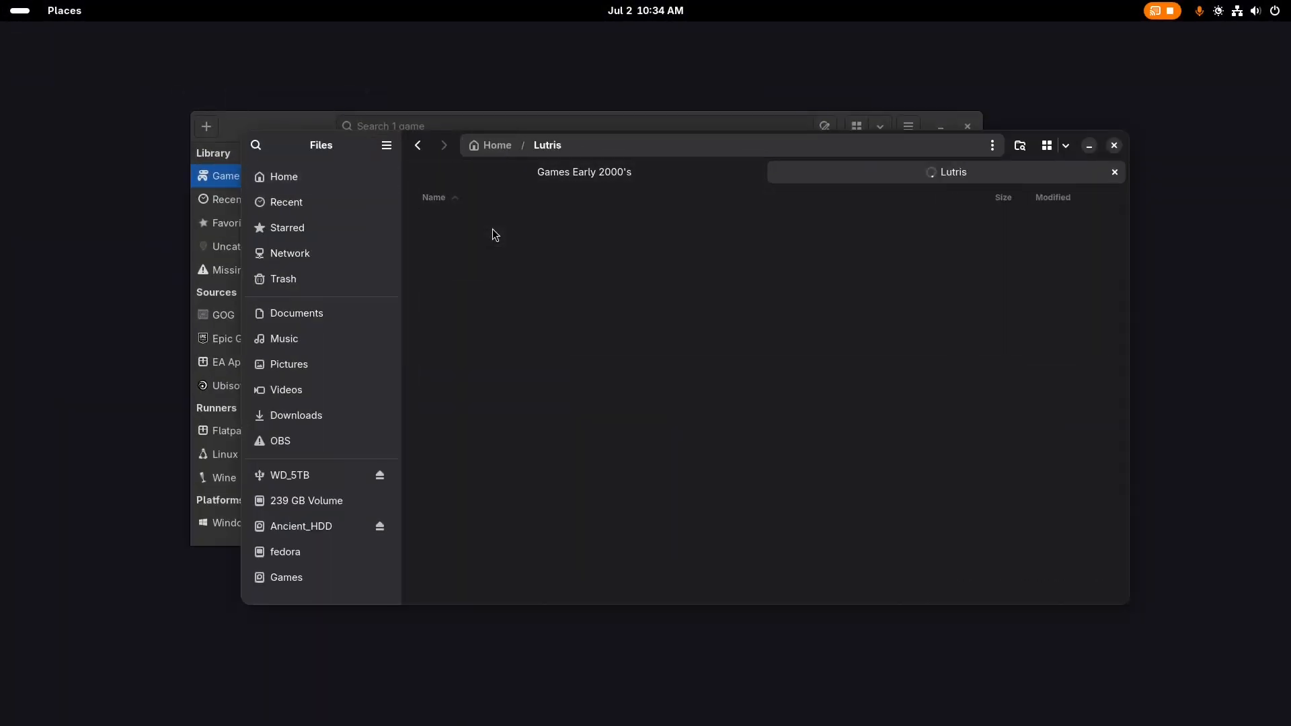
double_click(508, 238)
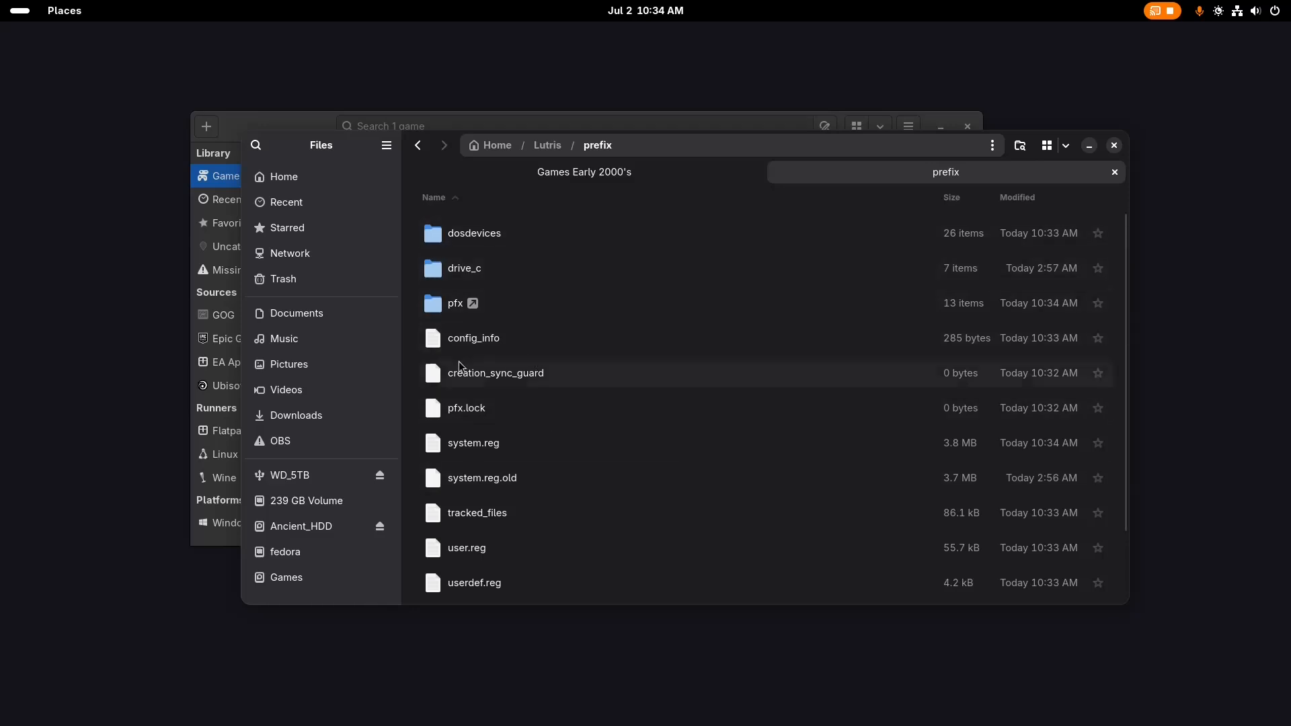
Check the Downloads folder, return through Home and Lutris to the prefix folder, and open its drive_c folder
left_click(322, 422)
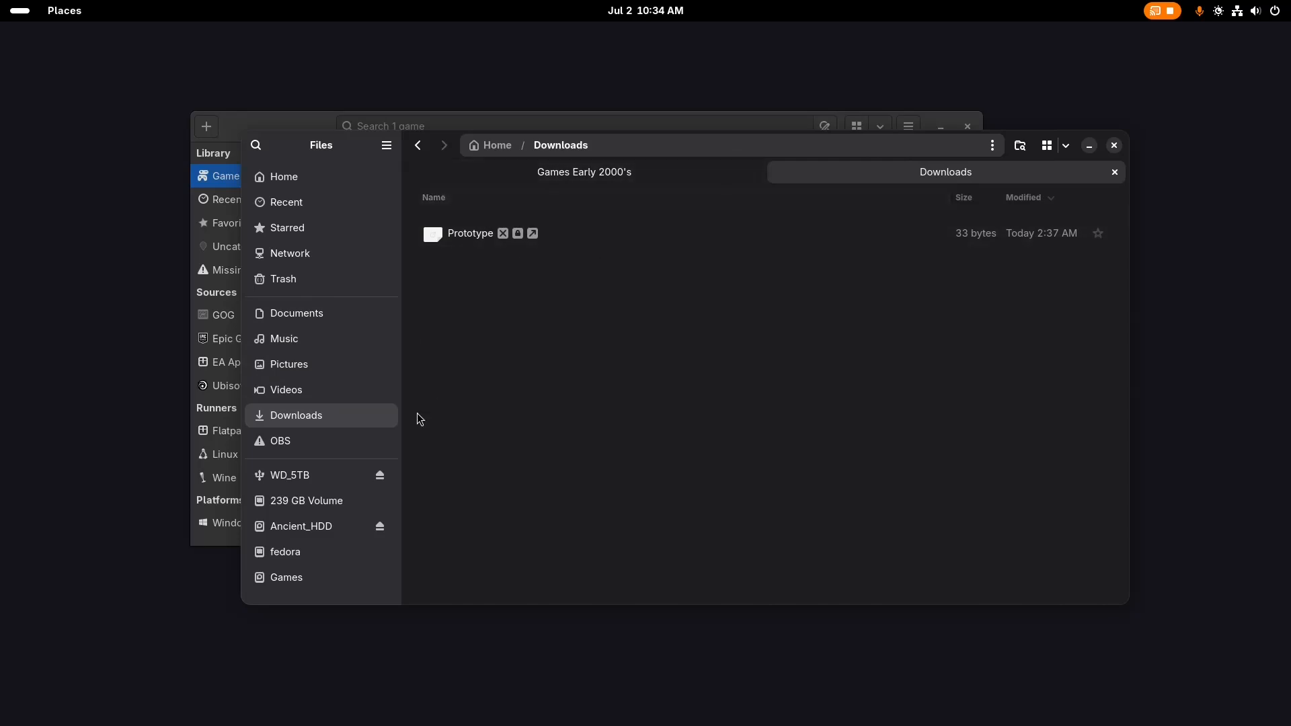
left_click(316, 176)
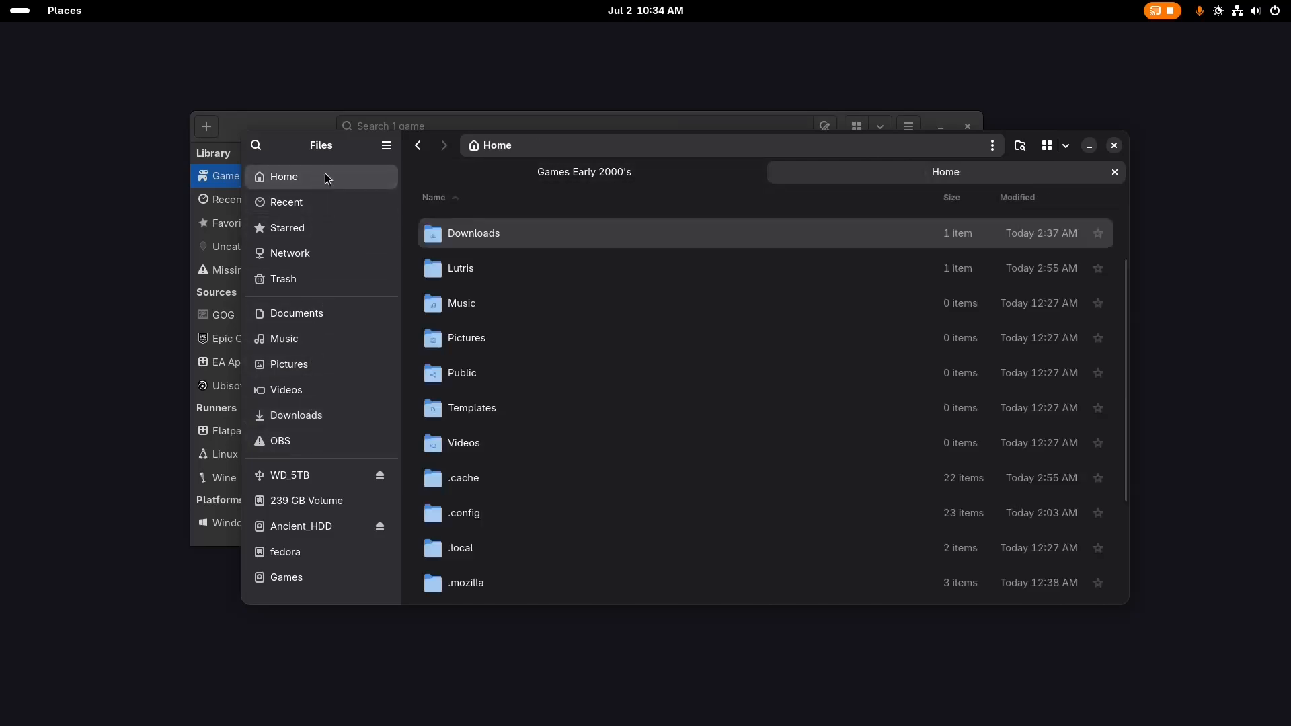
left_click(534, 270)
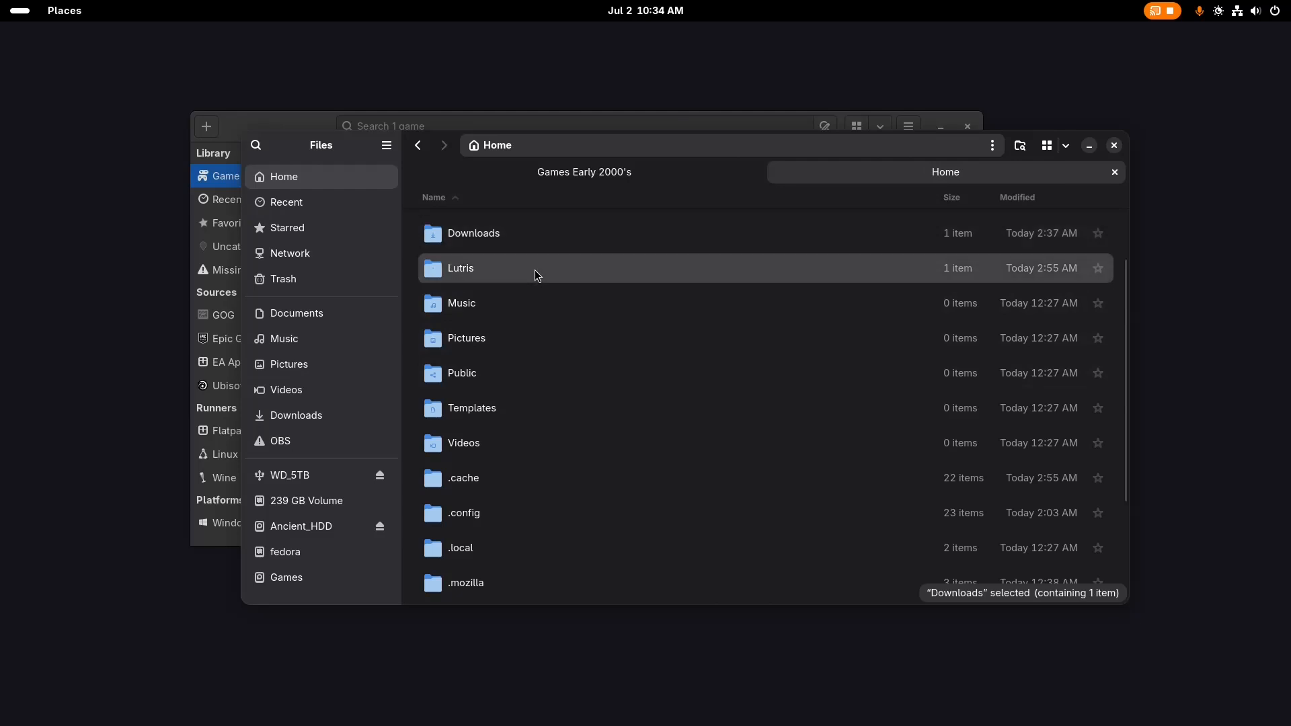
double_click(535, 269)
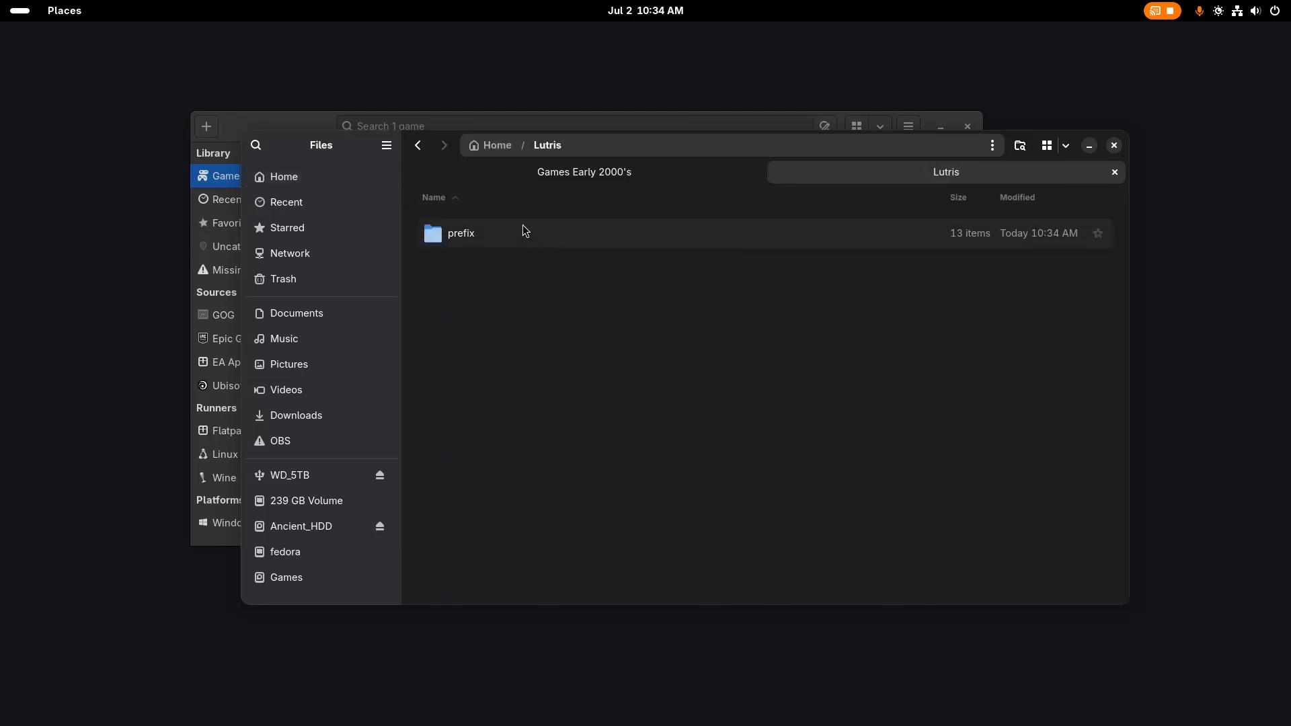
double_click(528, 241)
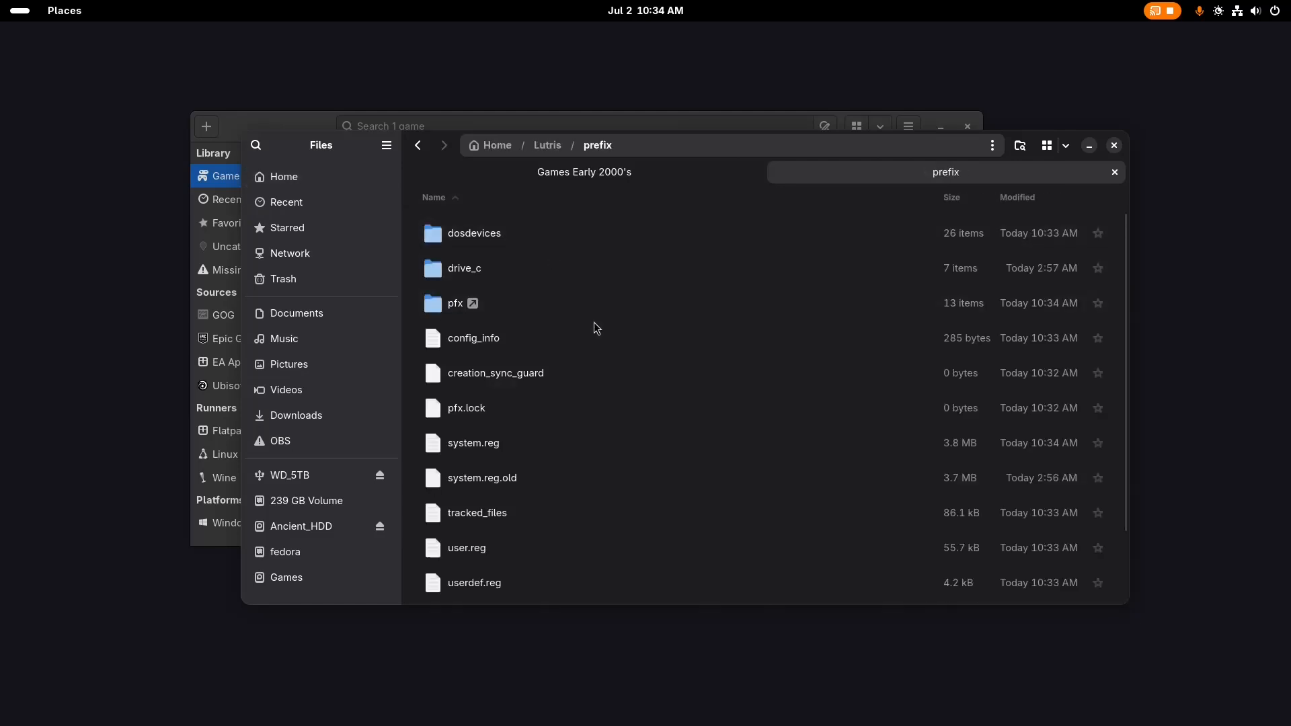
scroll(595, 327, "down", 3)
scroll(596, 326, "up", 3)
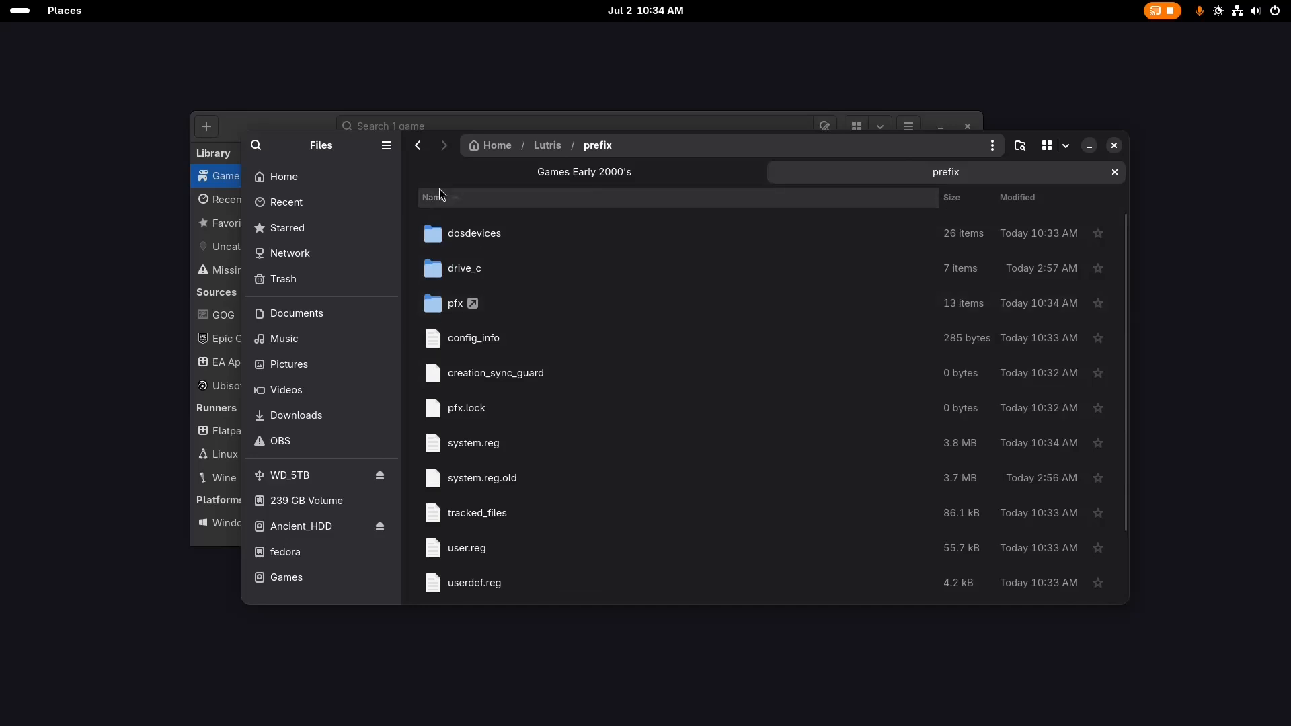
double_click(462, 275)
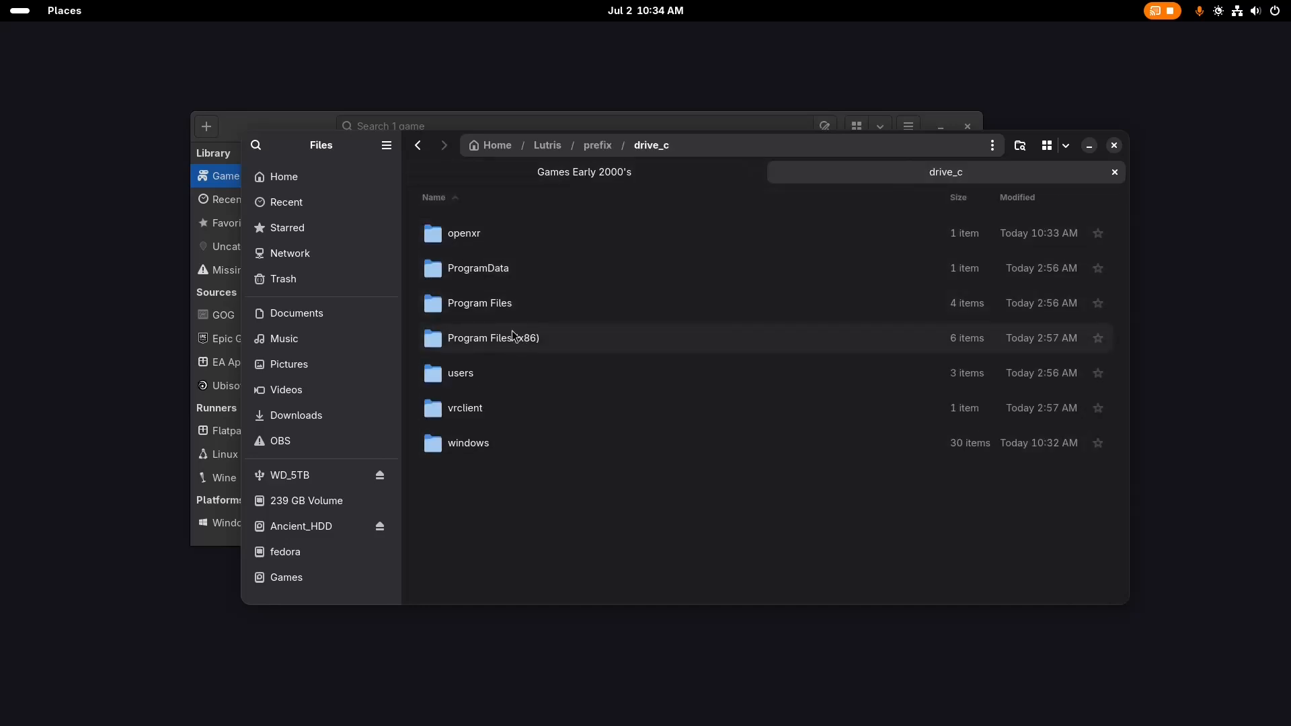
Move the Files and Lutris windows out of the way and start the Far Cry installation with its default location
left_click_drag(340, 145, 437, 691)
left_click_drag(327, 133, 440, 541)
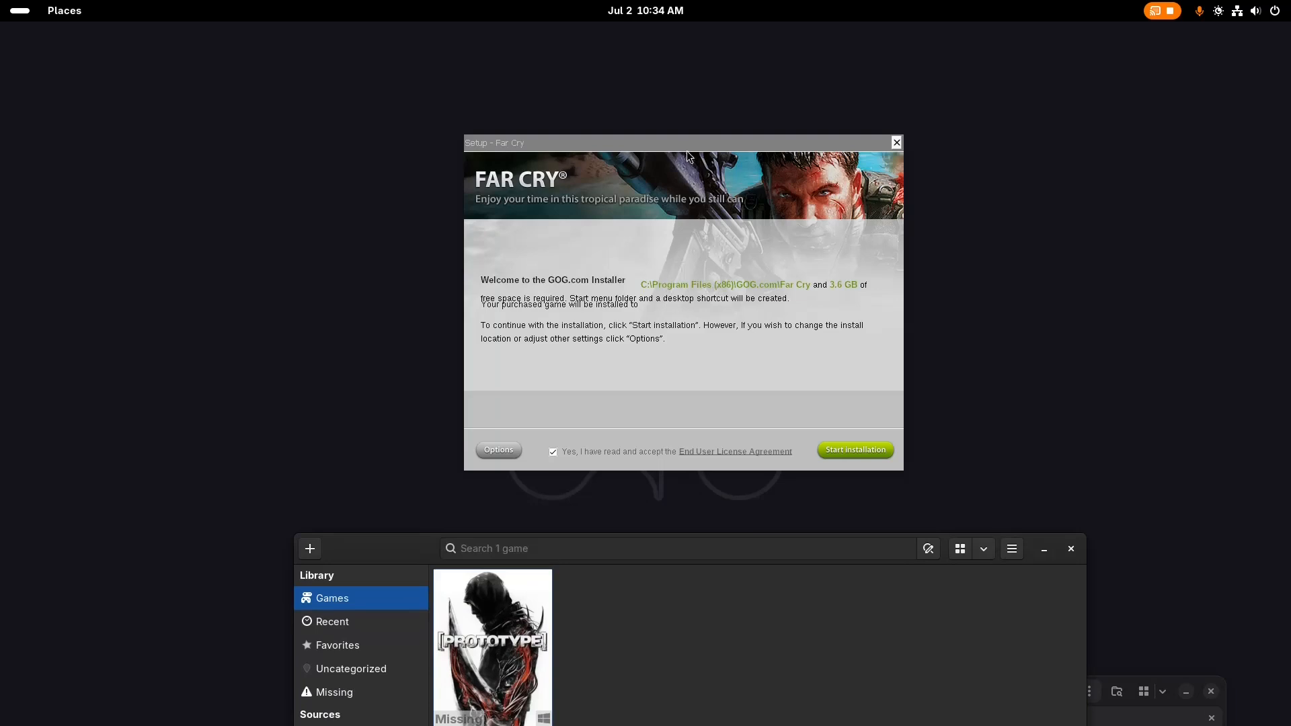
left_click_drag(685, 148, 688, 127)
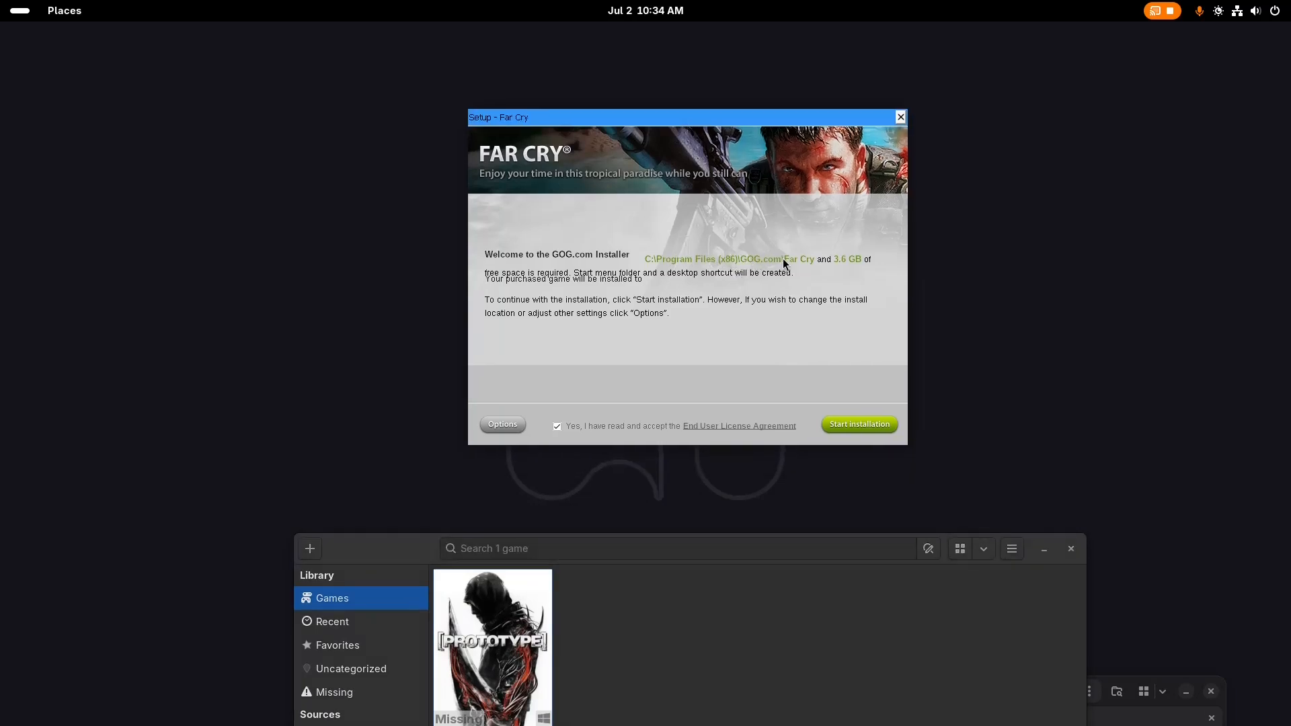
left_click(858, 425)
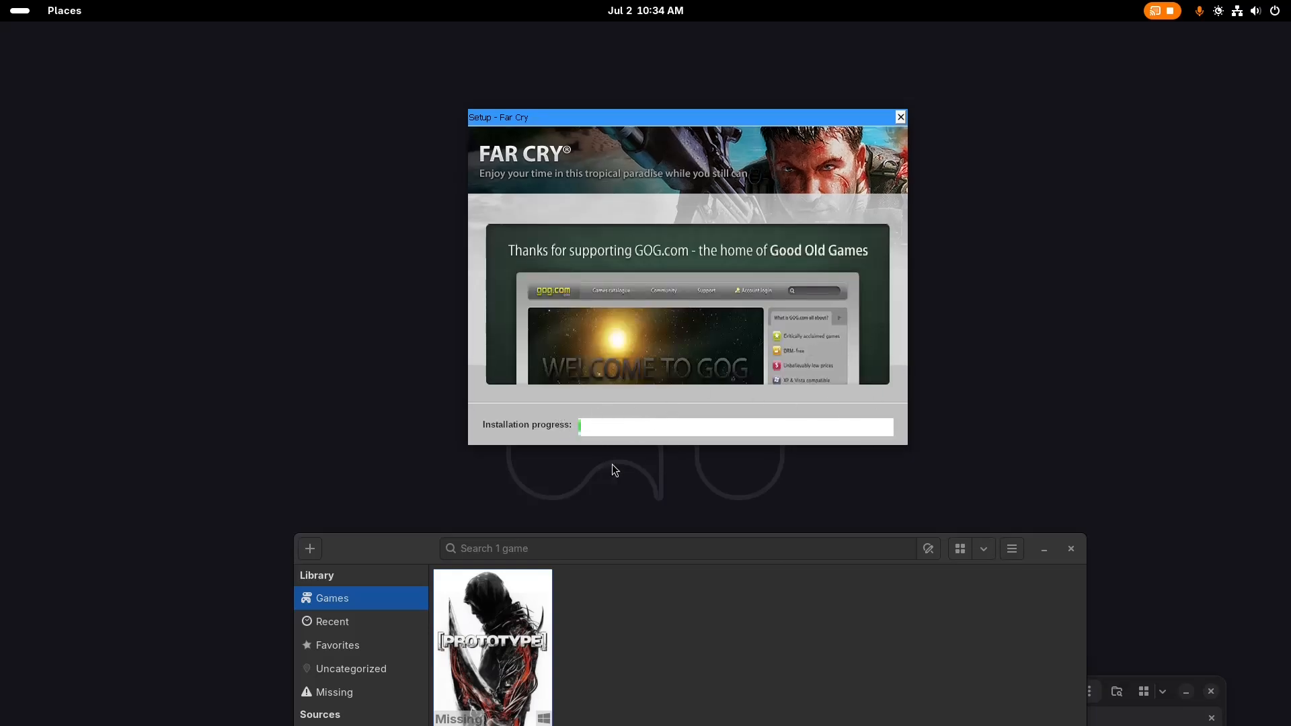
Move Lutris and Files back into view, close Files, and reposition Lutris over the Far Cry setup window
left_click_drag(388, 543, 247, 86)
left_click_drag(461, 691, 298, 138)
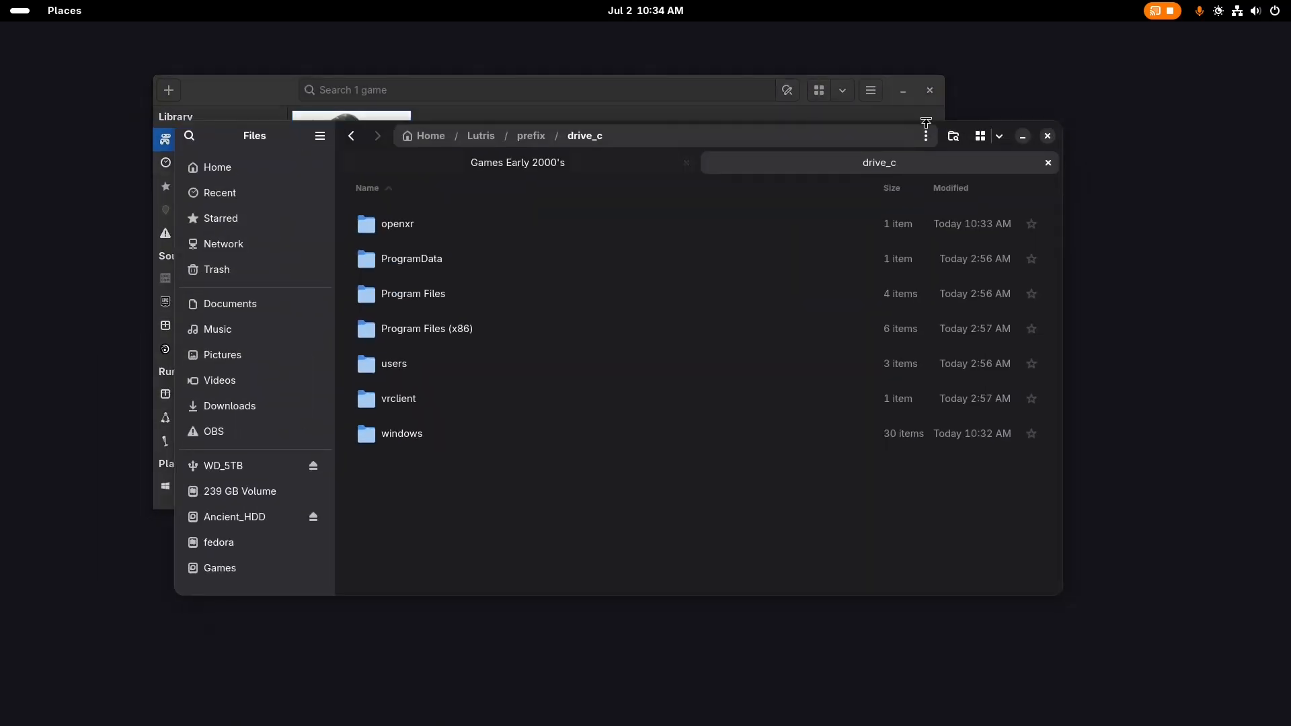
left_click(1047, 136)
left_click_drag(261, 91, 440, 198)
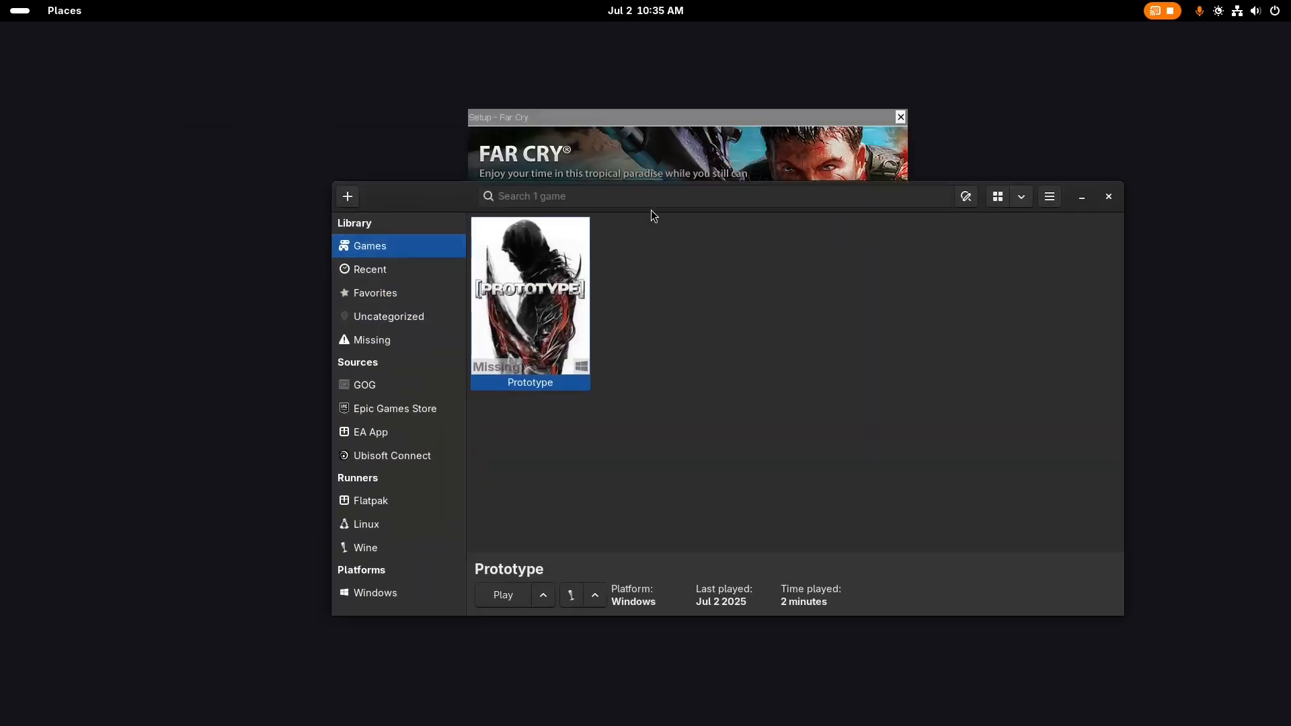
left_click_drag(620, 218, 878, 415)
left_click(520, 302)
left_click(618, 295)
left_click_drag(624, 235, 625, 299)
left_click_drag(408, 182, 448, 218)
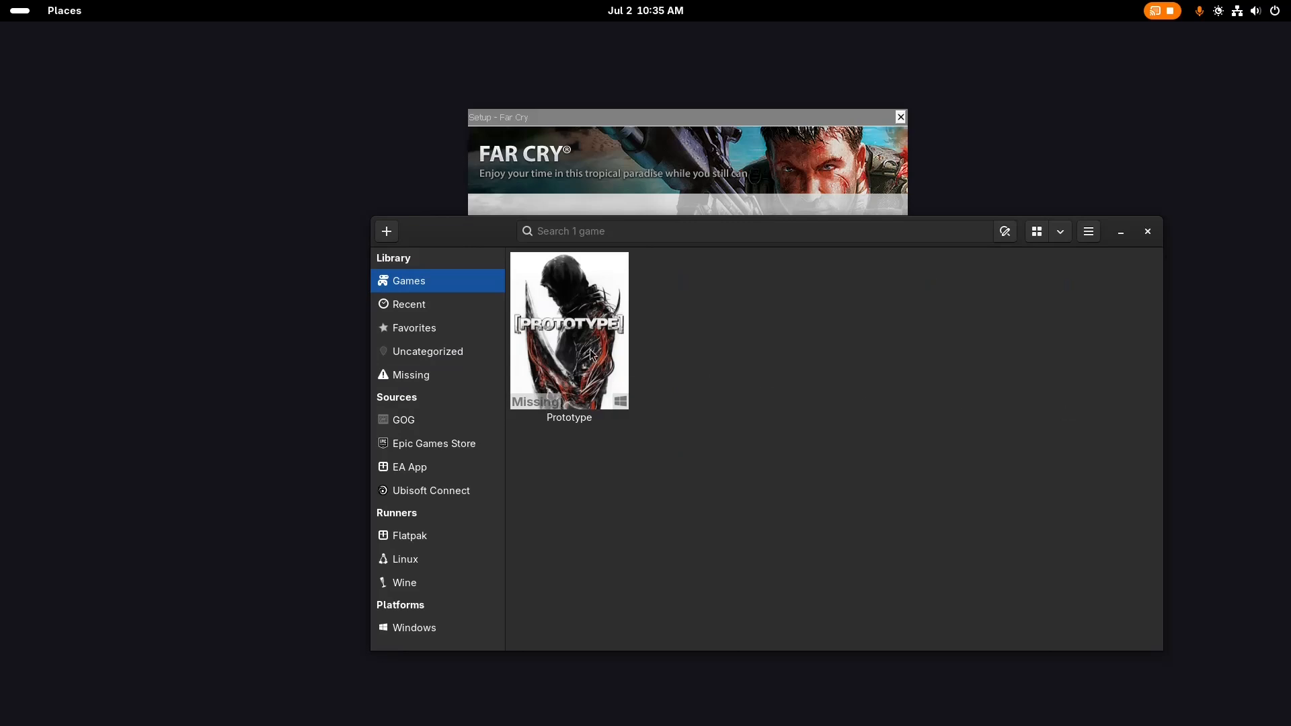
left_click_drag(457, 230, 462, 262)
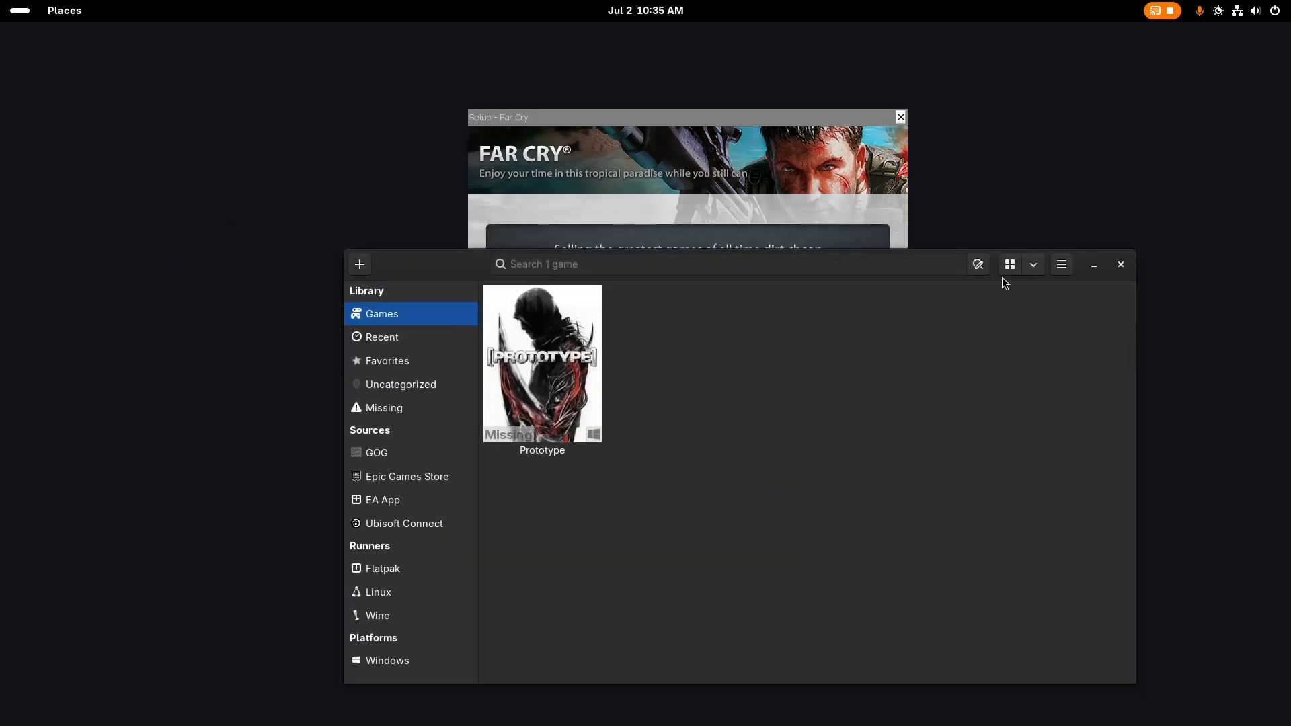
Bring the Far Cry setup forward, exit the installer once finished, and move the Lutris window higher on the desktop
left_click(562, 118)
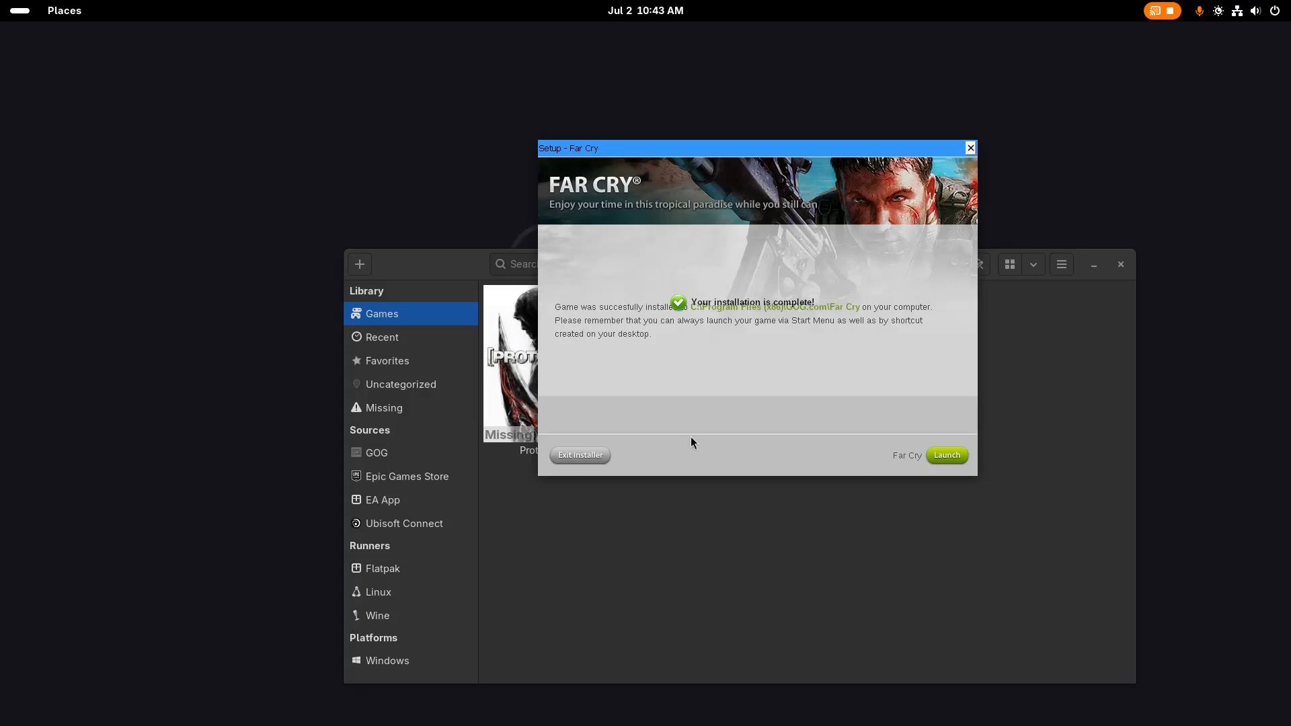
left_click(580, 455)
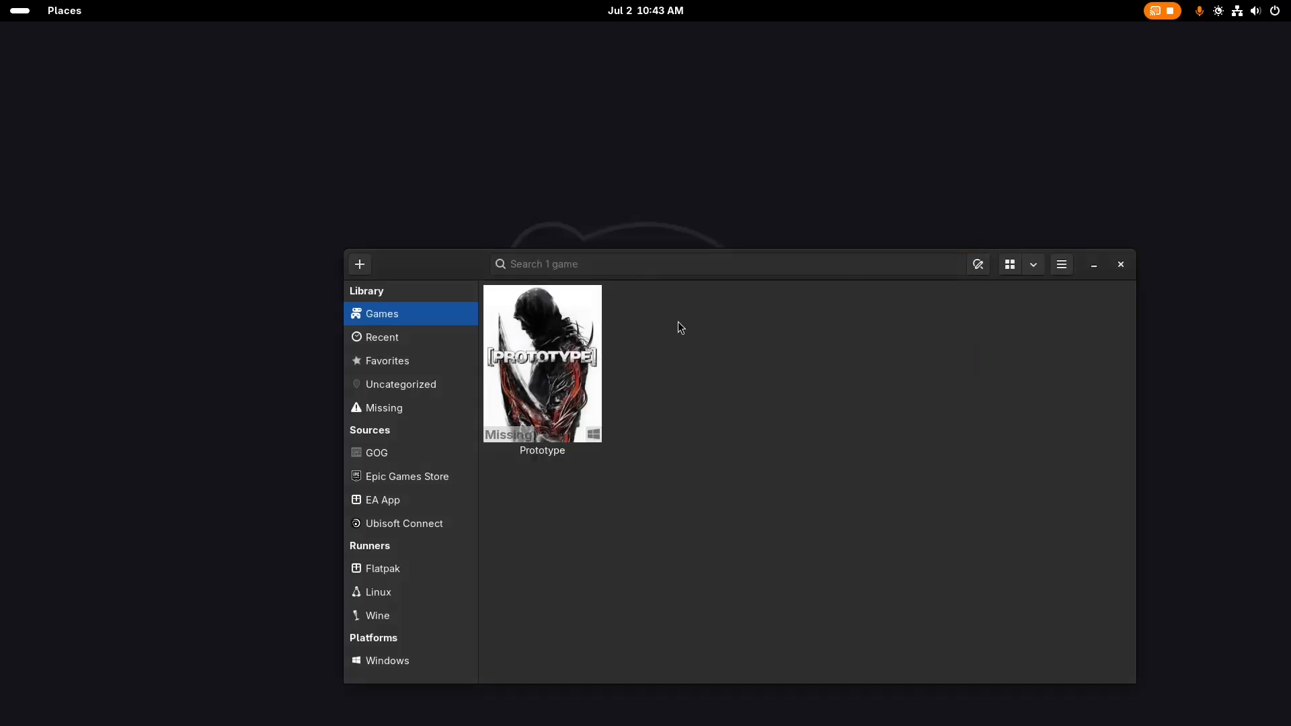
left_click_drag(410, 274, 388, 113)
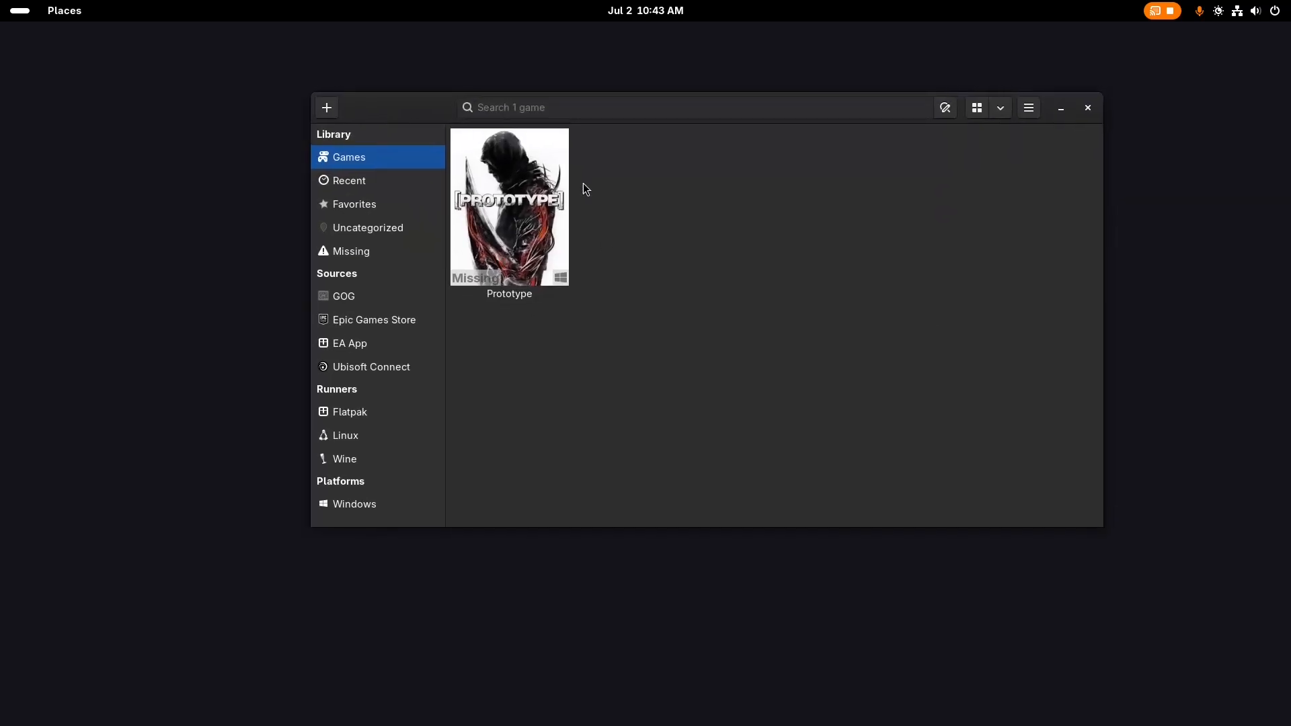
Open Files and browse through Lutris, prefix, drive_c, Program Files (x86) and GOG.com to the Far Cry folder
mouse_move(2, 1)
left_click(550, 672)
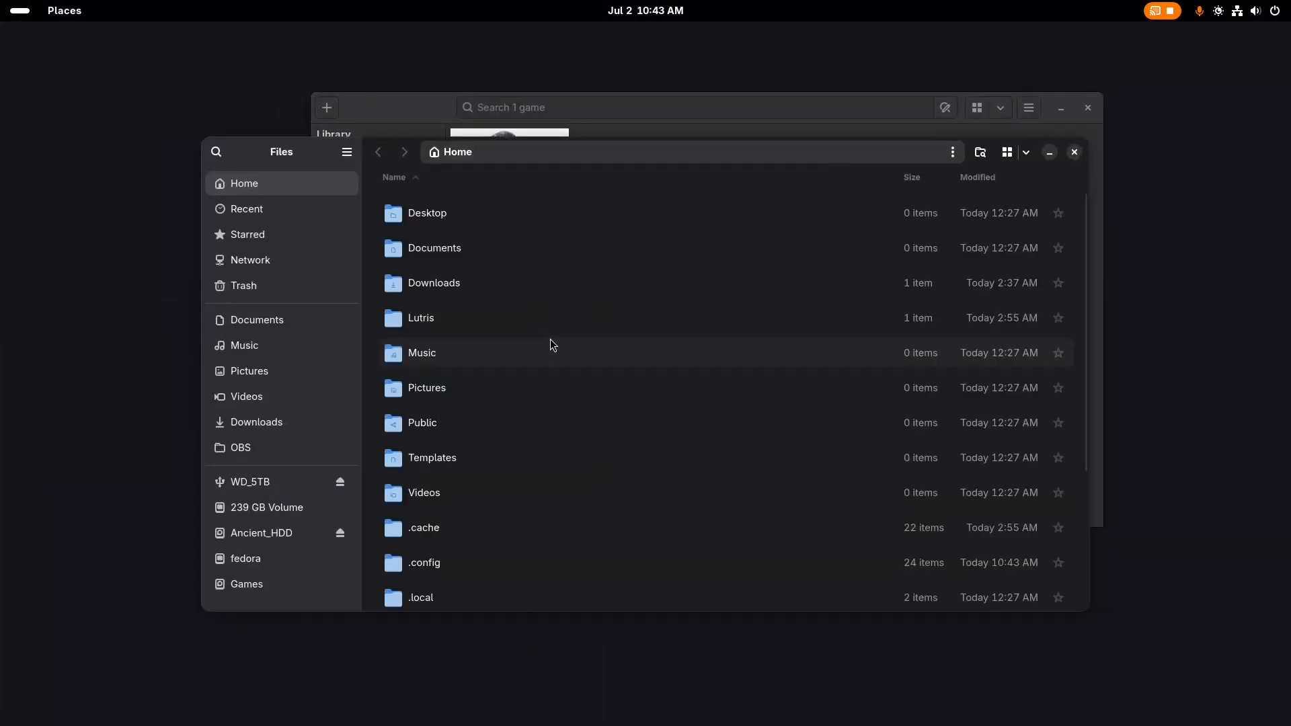
double_click(467, 320)
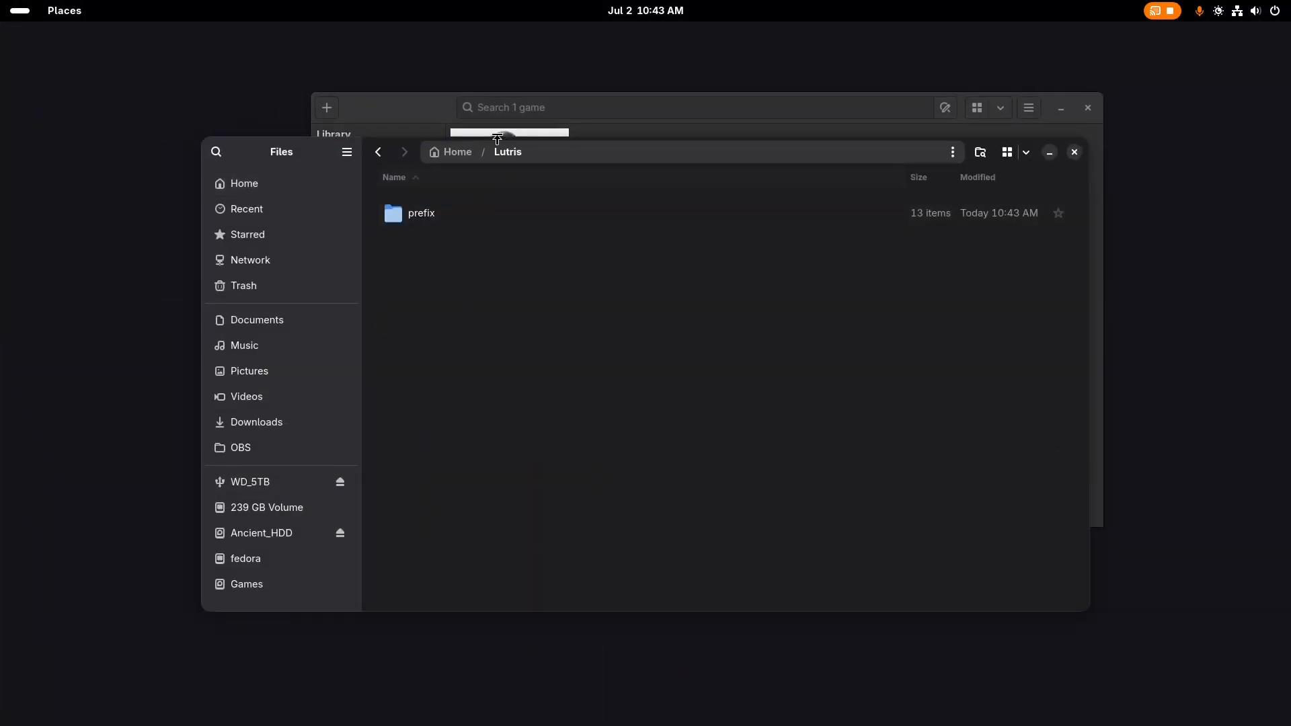
double_click(462, 215)
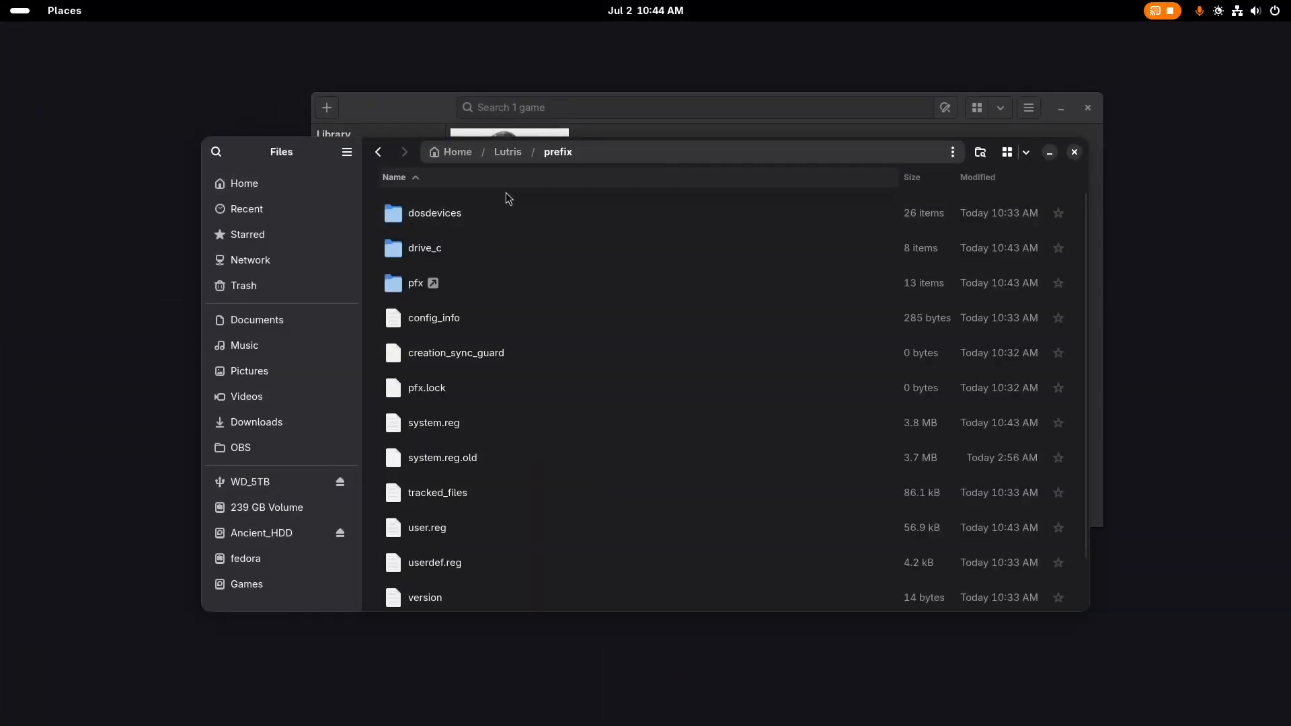
double_click(430, 248)
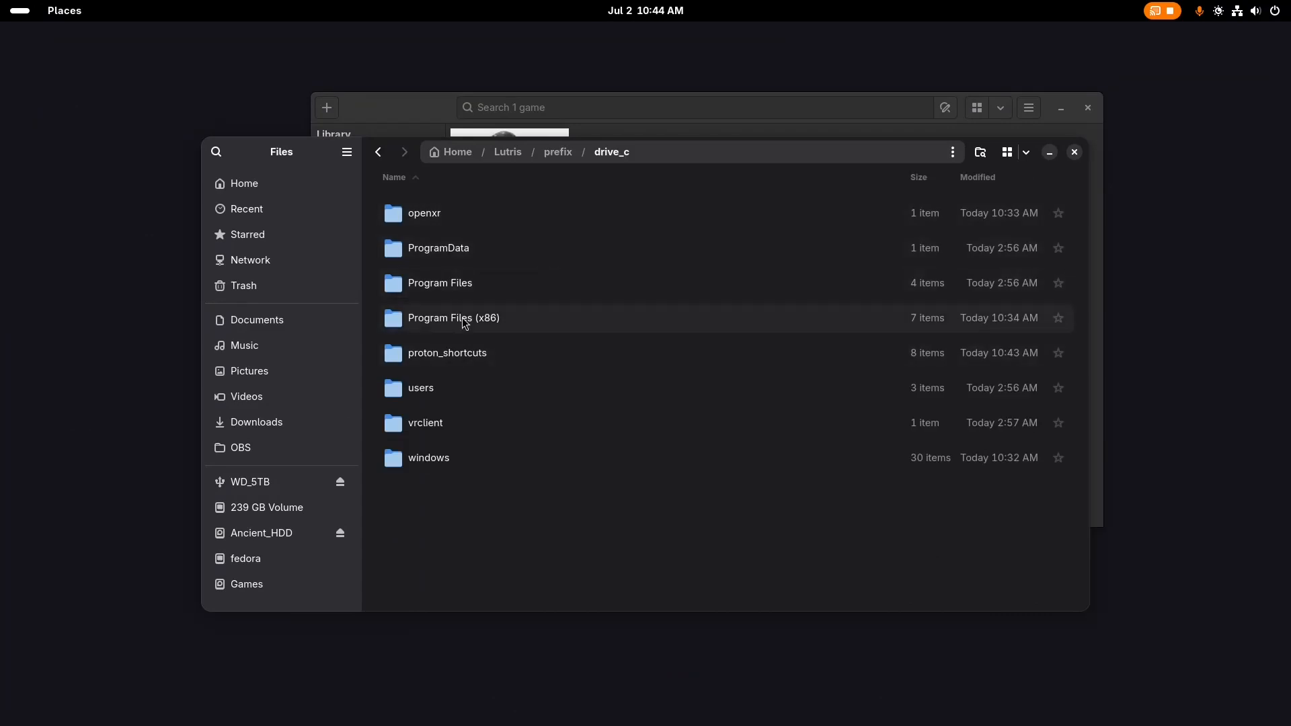
double_click(464, 321)
double_click(461, 251)
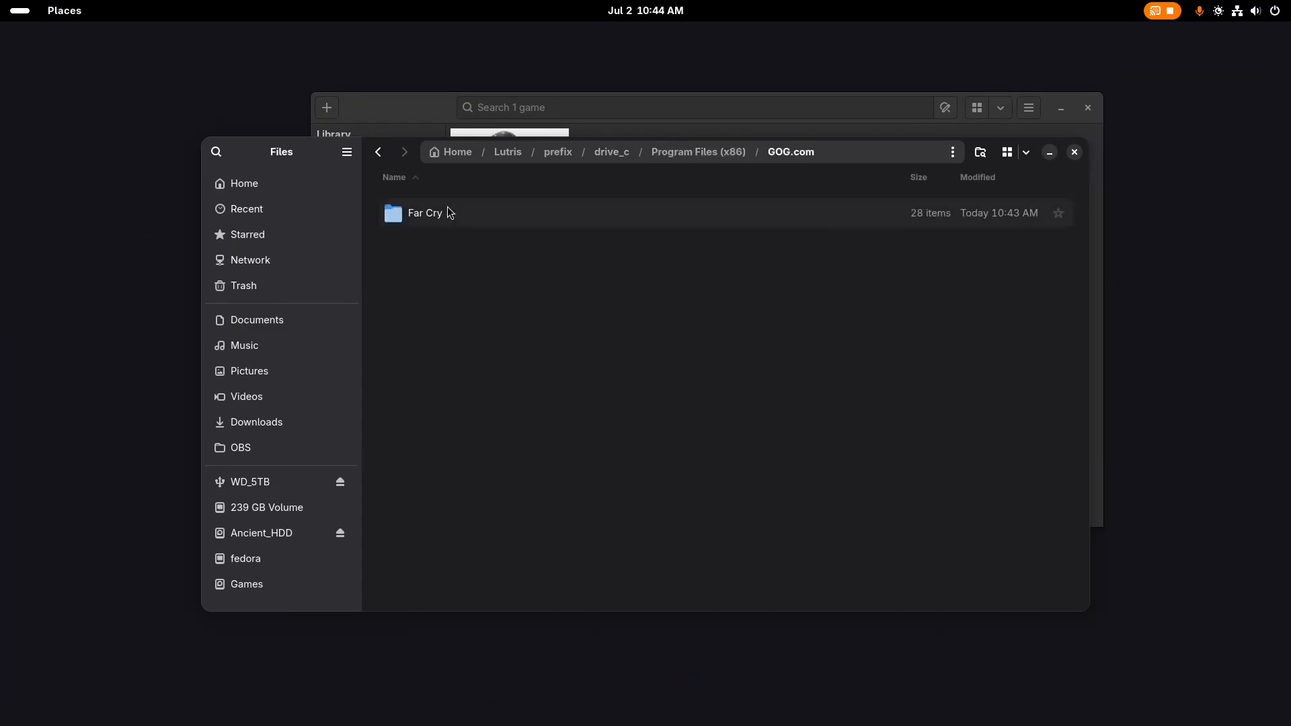
double_click(448, 213)
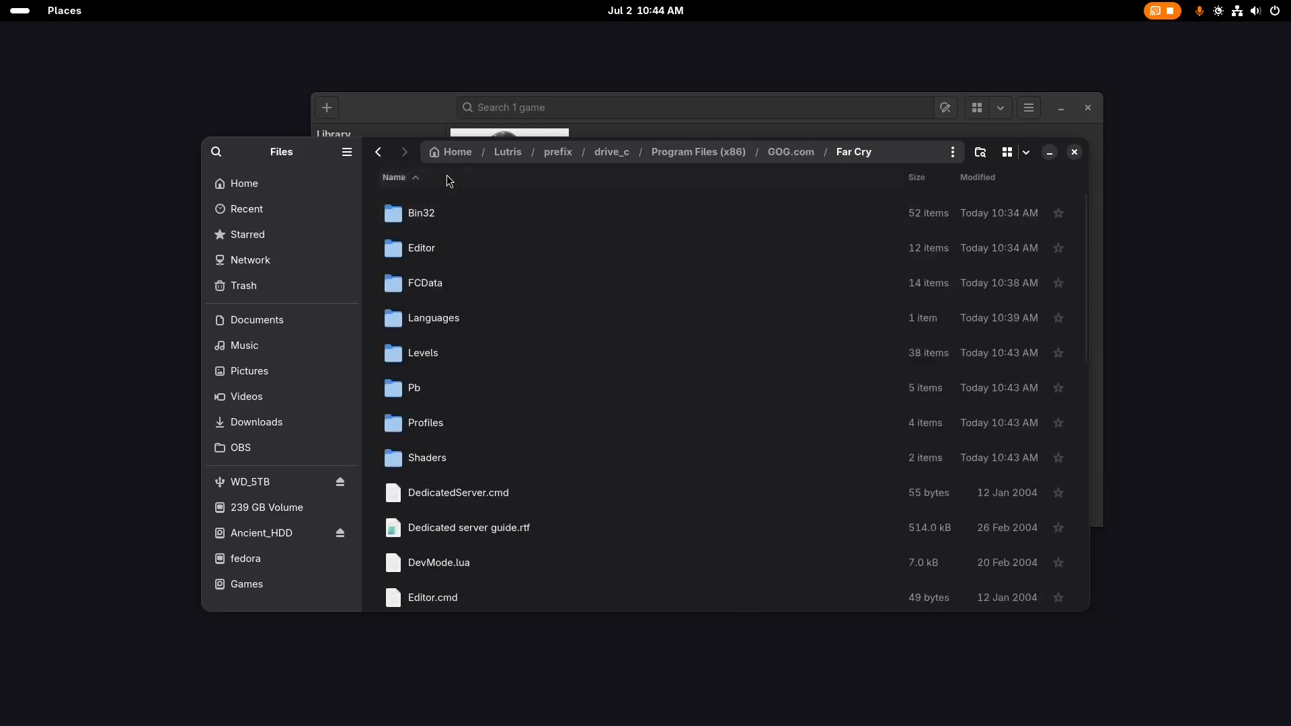
Look through the folders and files inside the Far Cry installation folder, then close Files
scroll(451, 272, "down", 12)
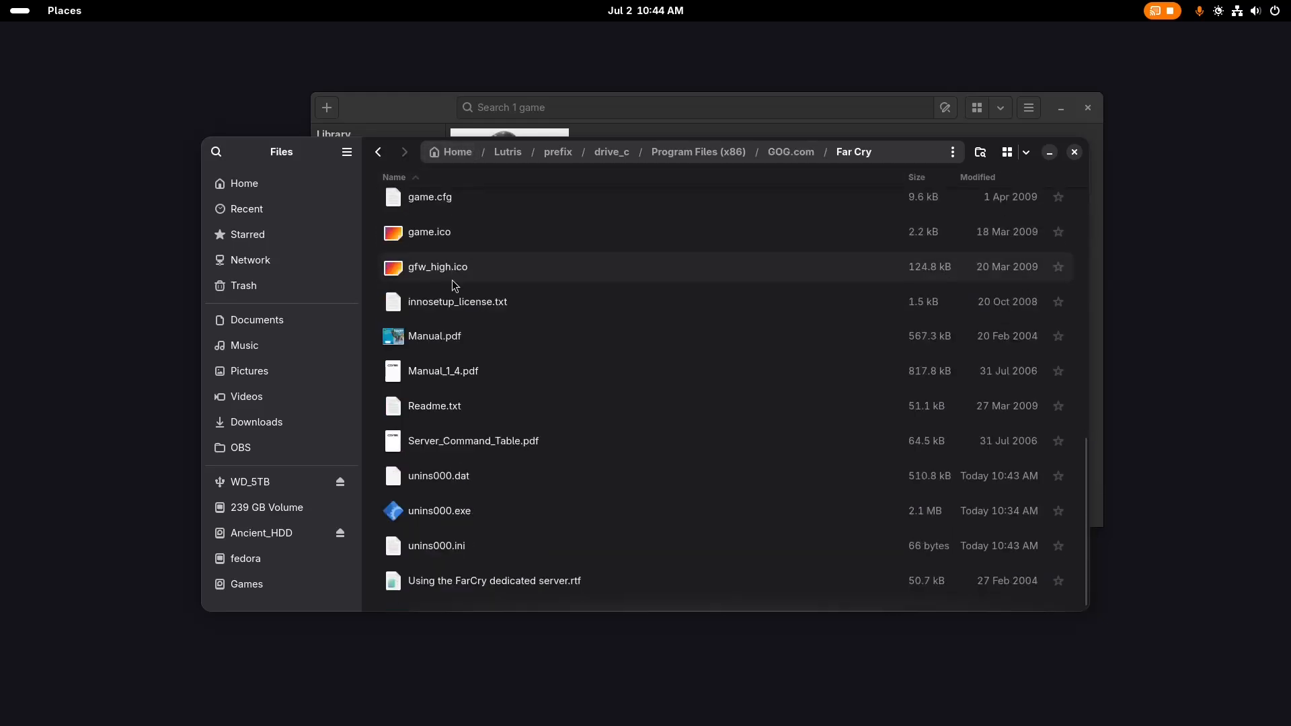
scroll(451, 279, "up", 12)
scroll(452, 280, "down", 4)
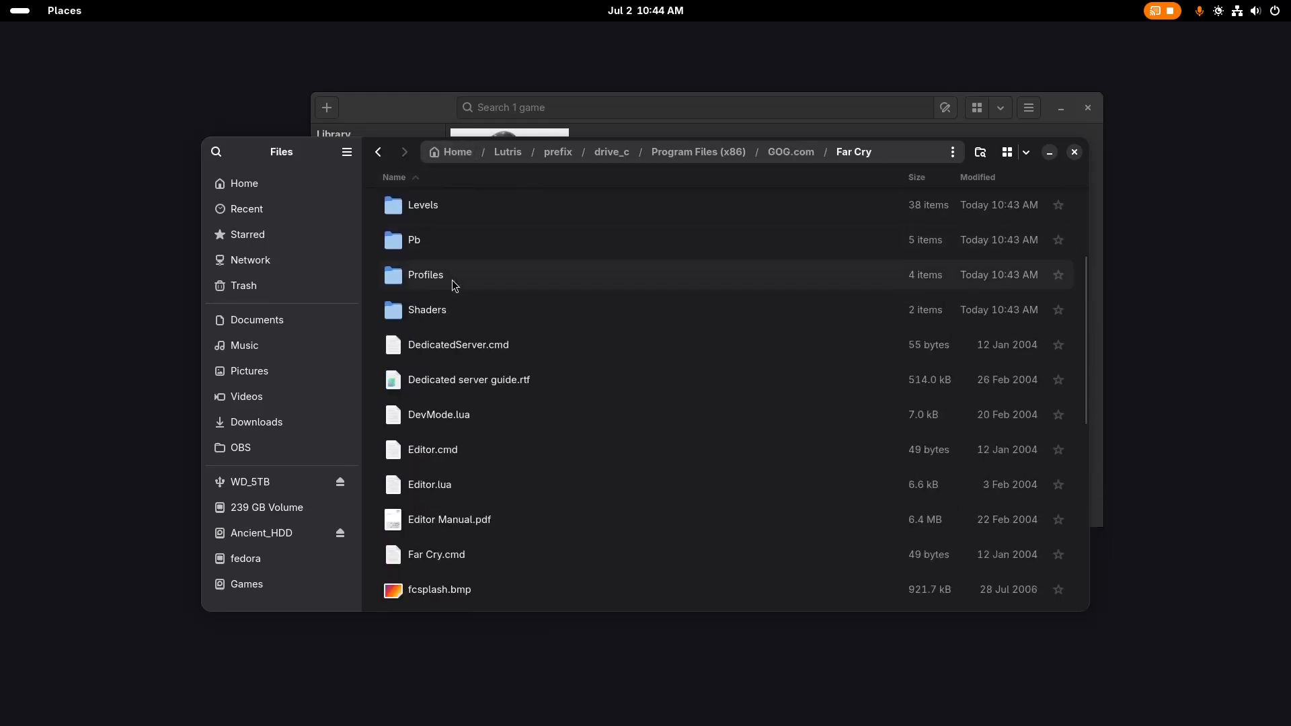
scroll(451, 279, "down", 10)
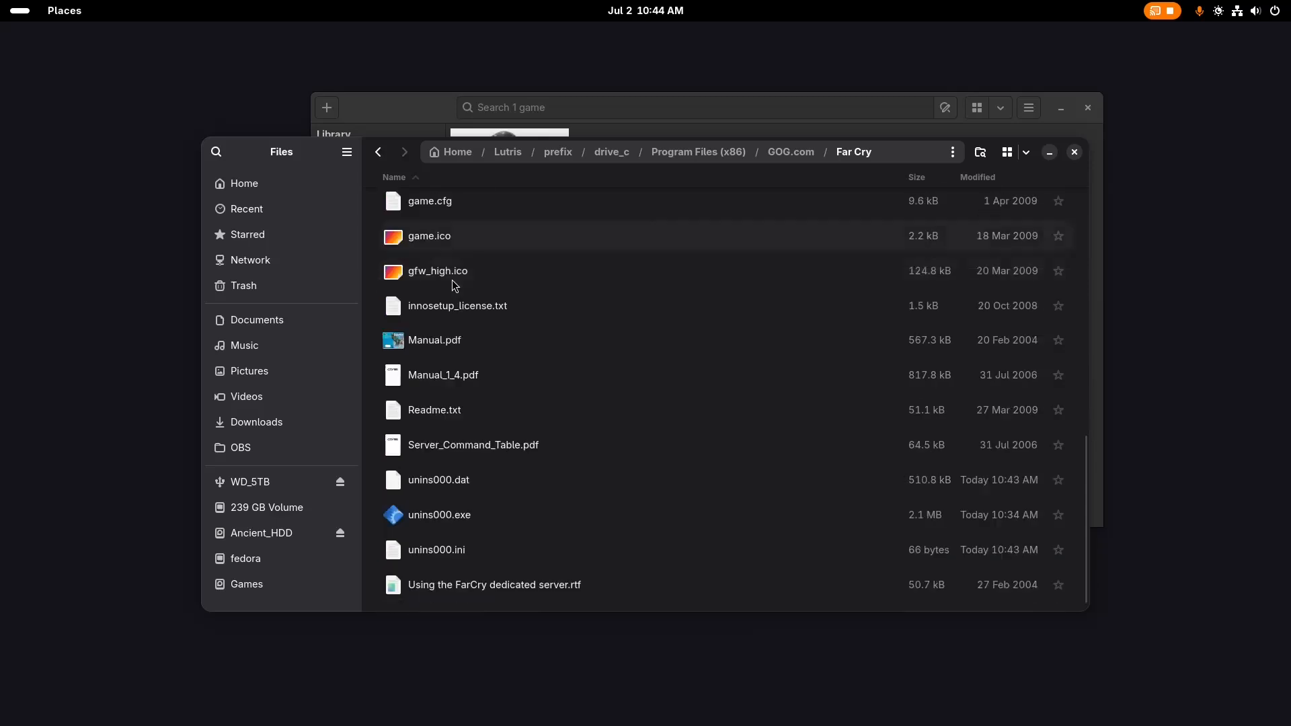
scroll(452, 280, "up", 6)
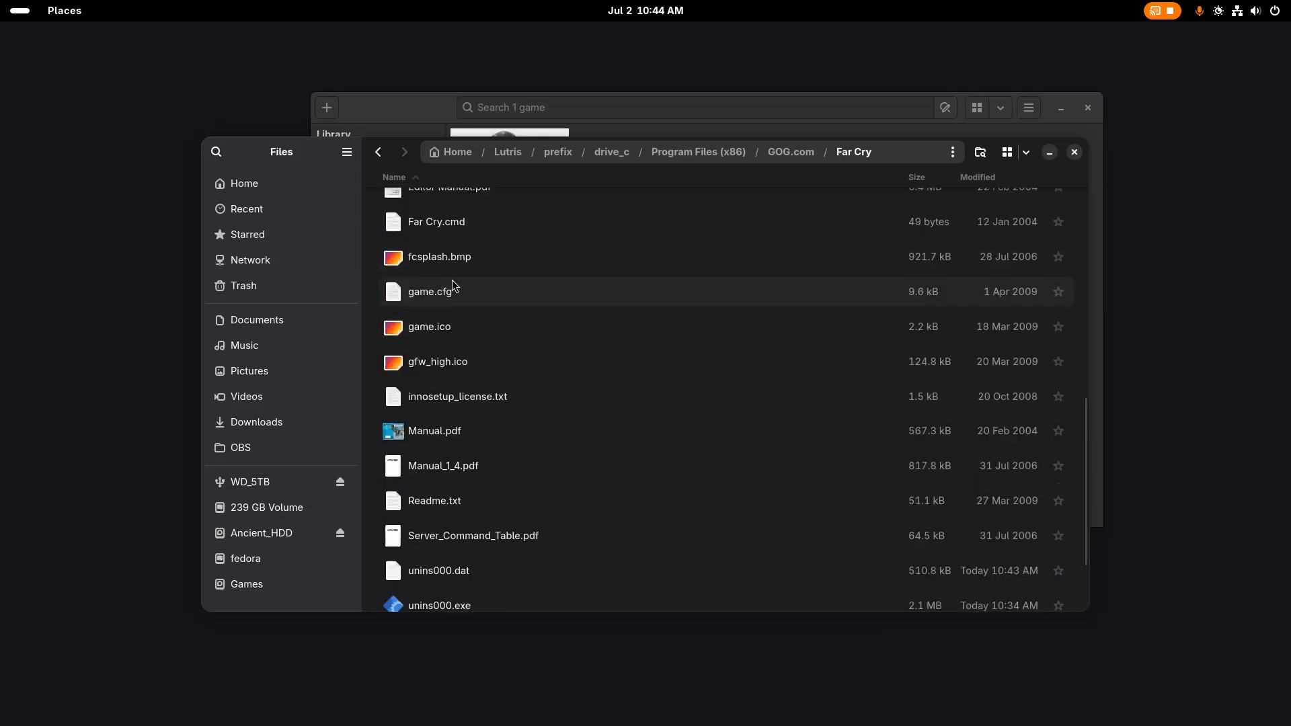
scroll(450, 281, "up", 6)
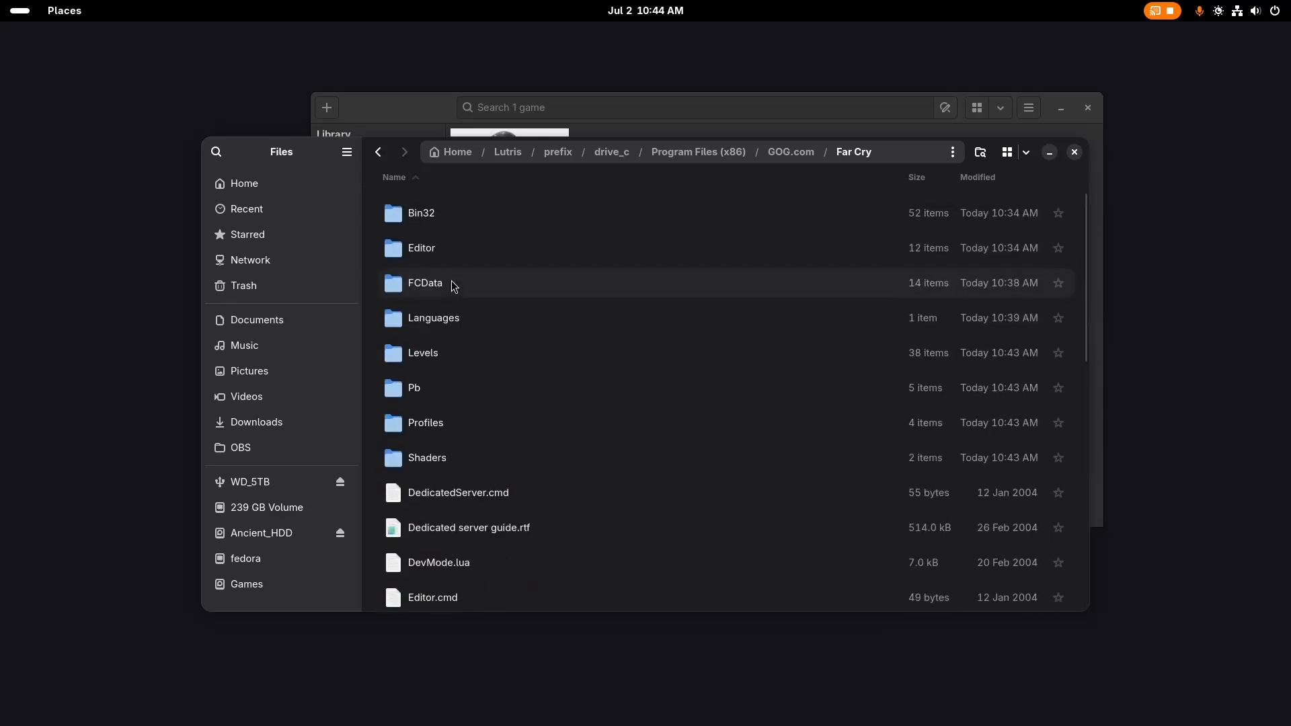
left_click(1074, 152)
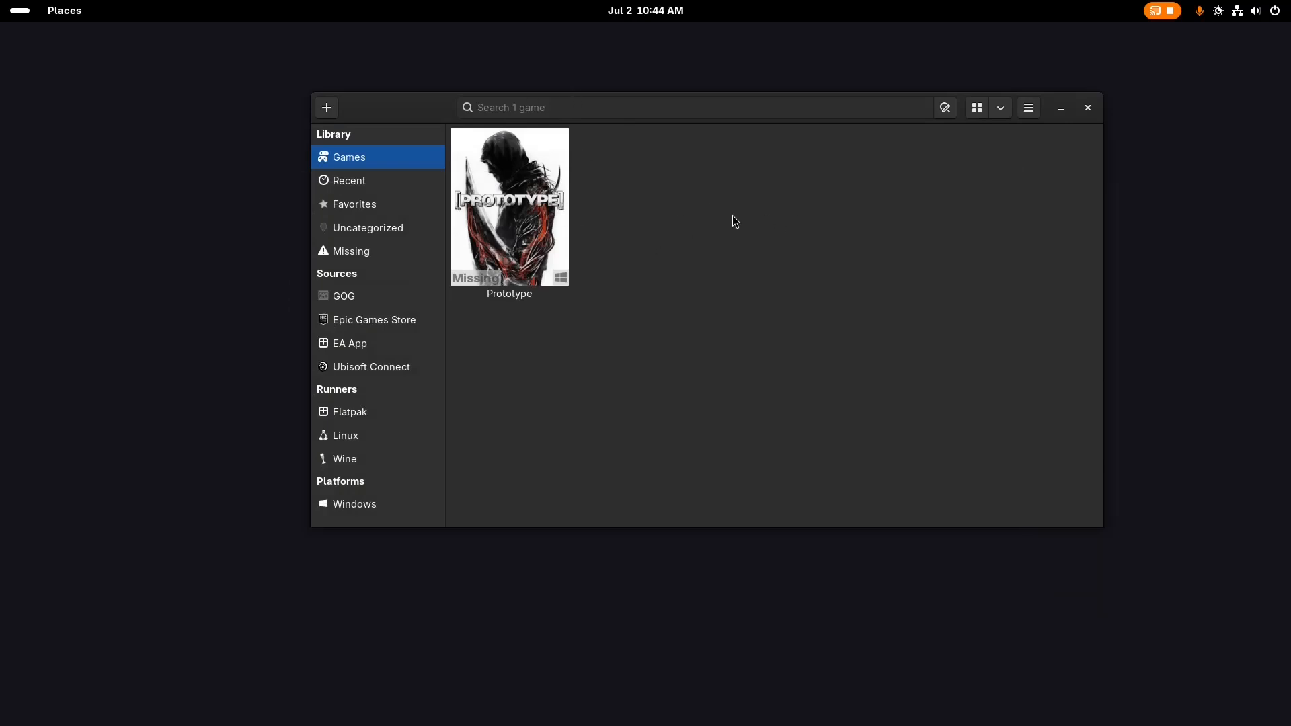
right_click(522, 242)
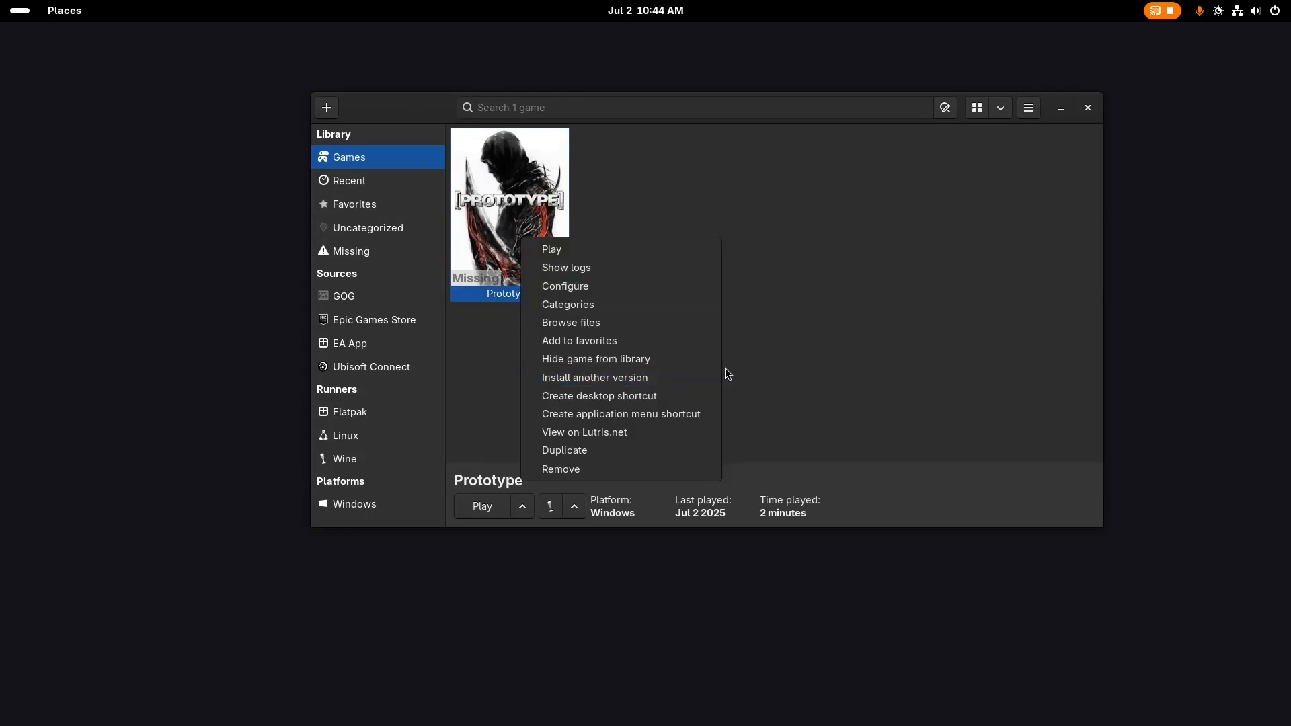
left_click(749, 331)
left_click(574, 507)
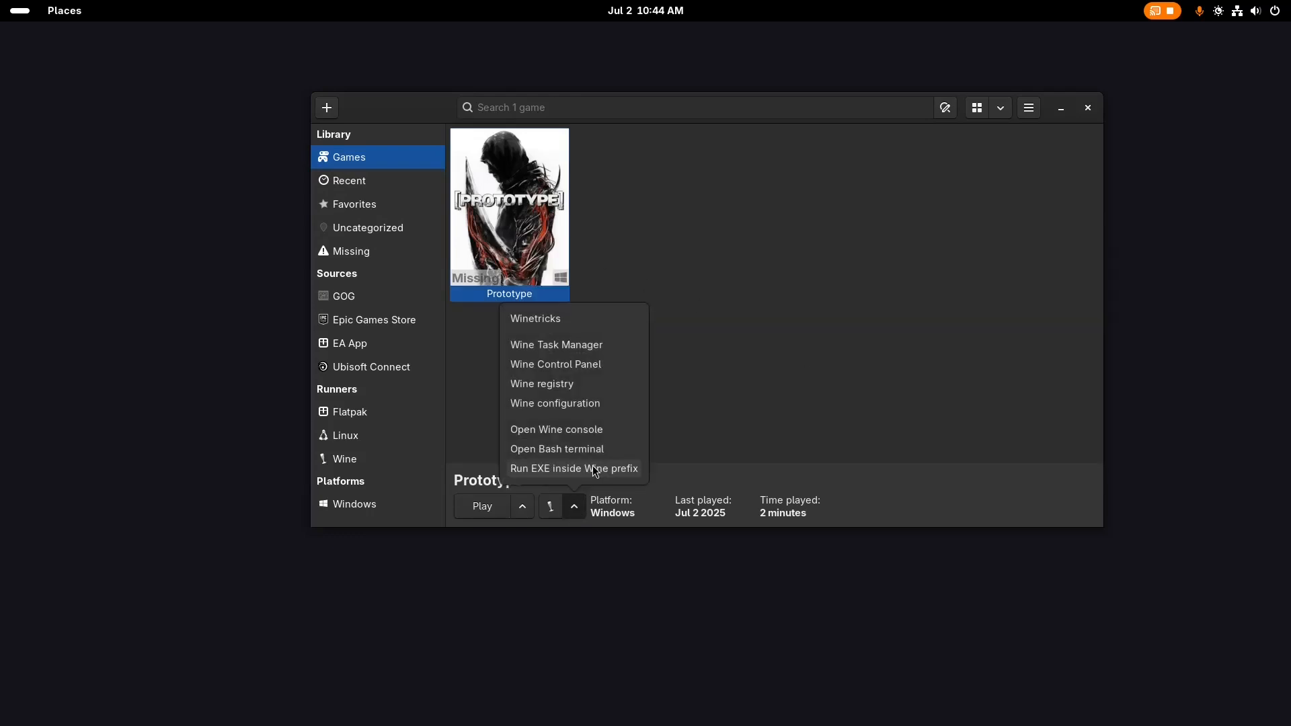
left_click(584, 469)
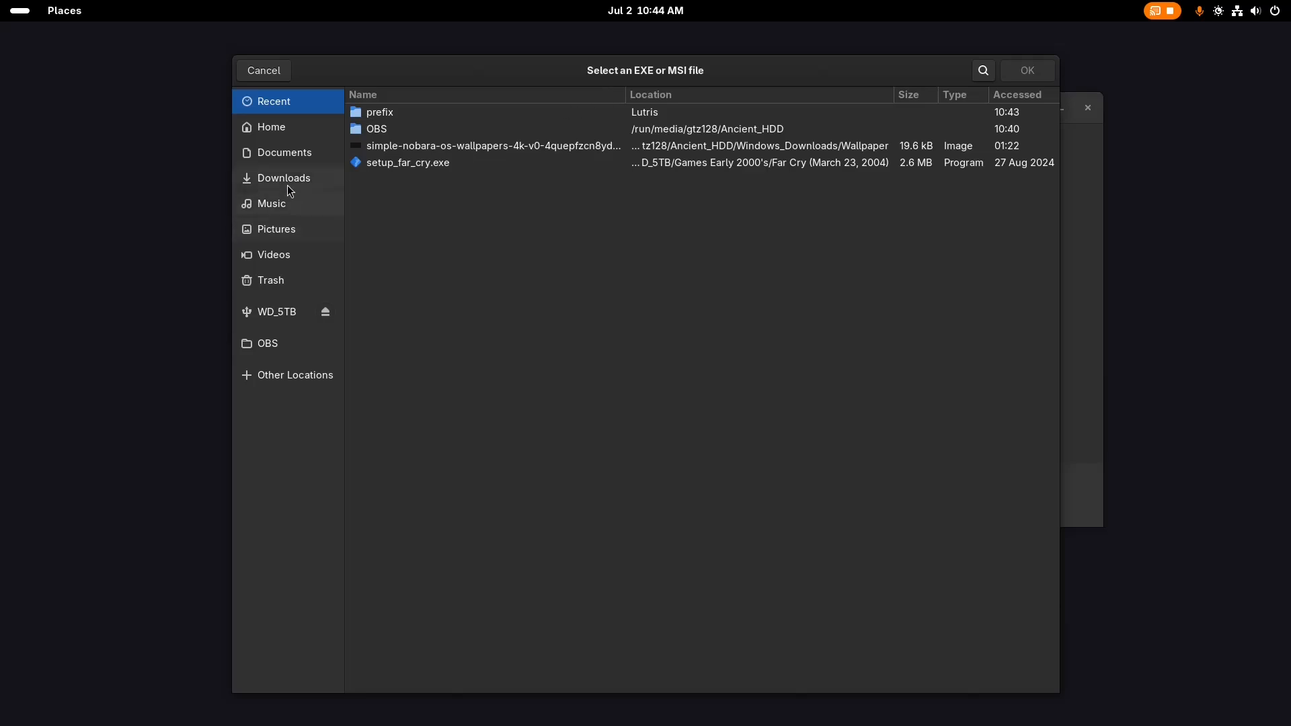
left_click(284, 127)
double_click(484, 199)
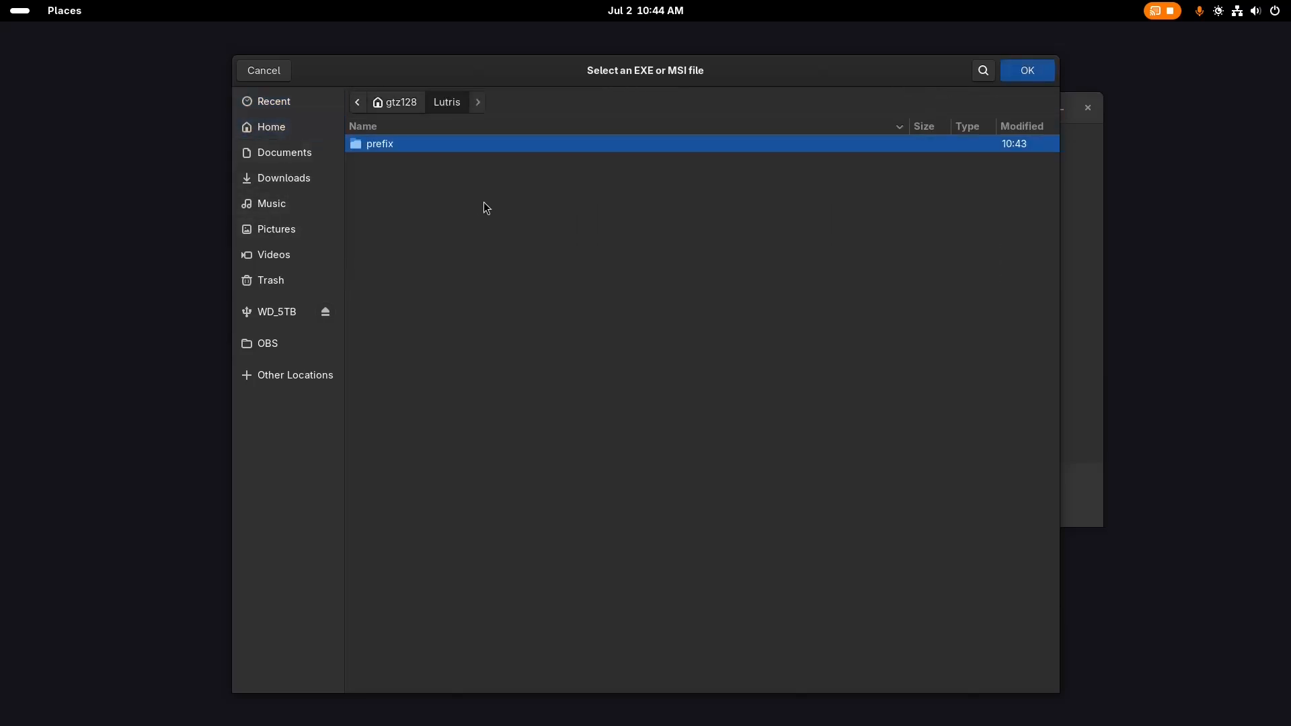
double_click(431, 142)
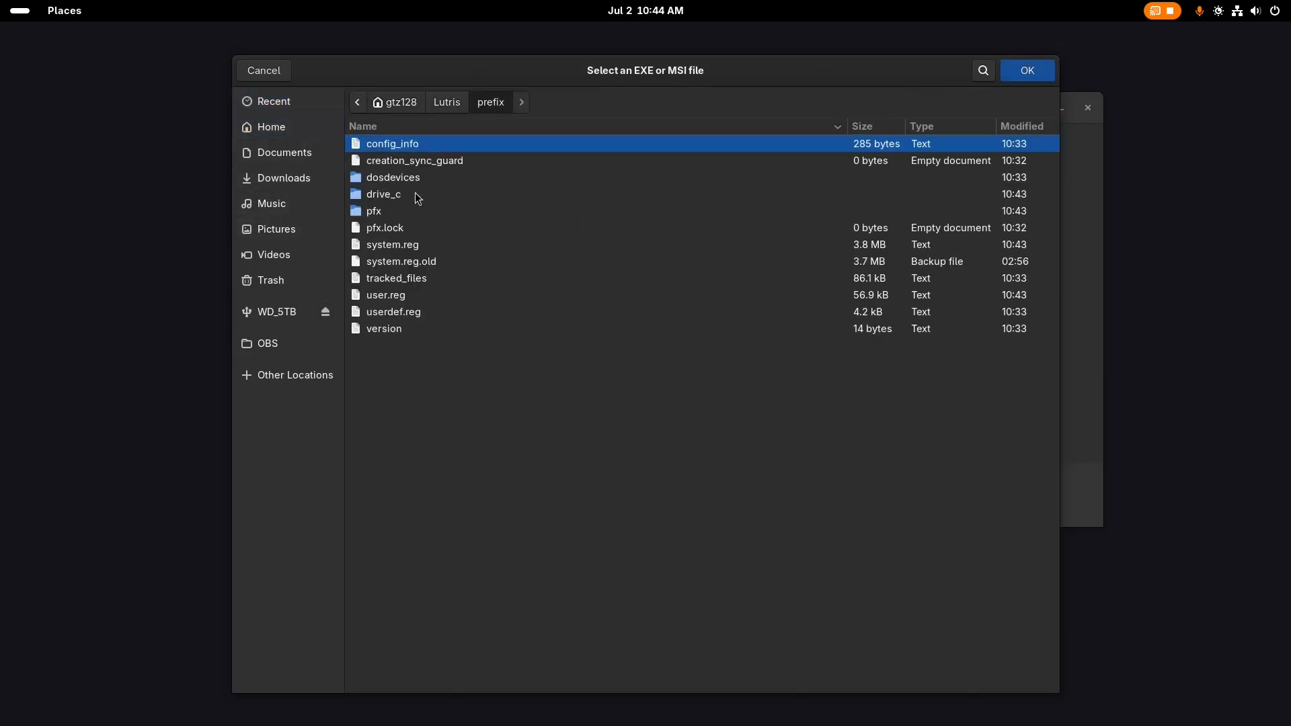
double_click(384, 195)
double_click(431, 196)
left_click(419, 163)
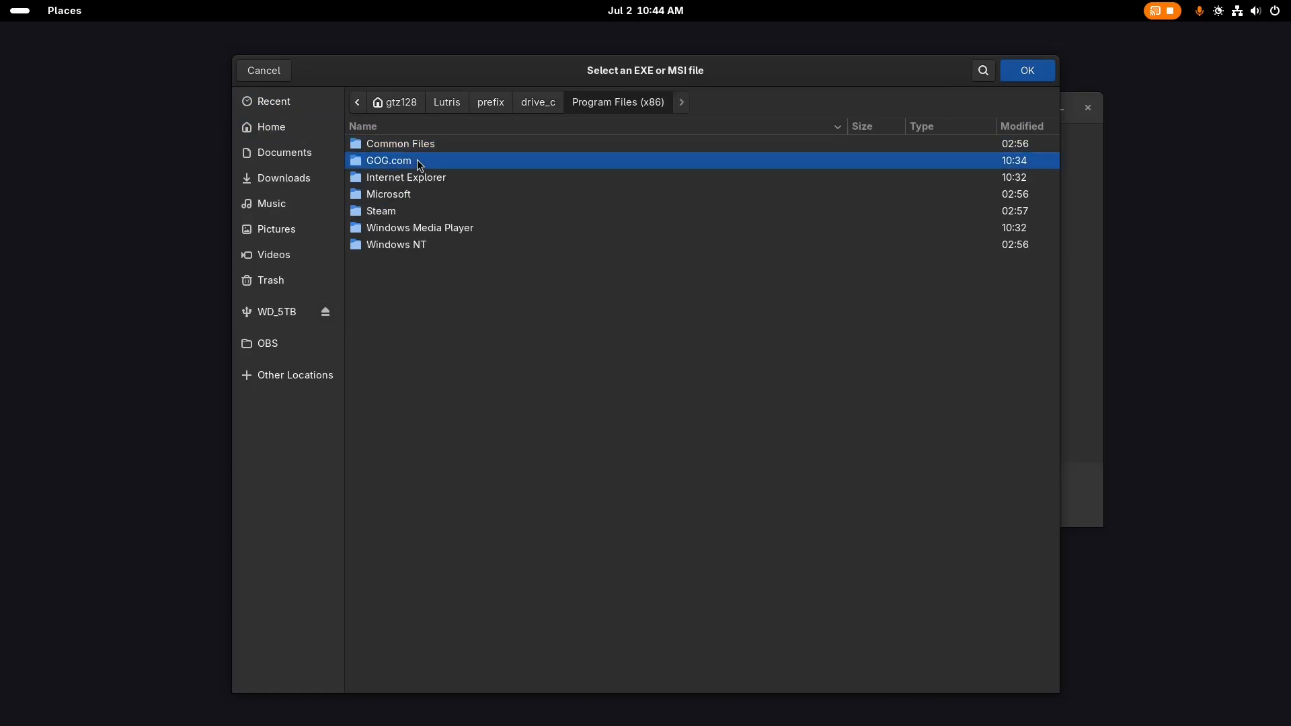
double_click(419, 162)
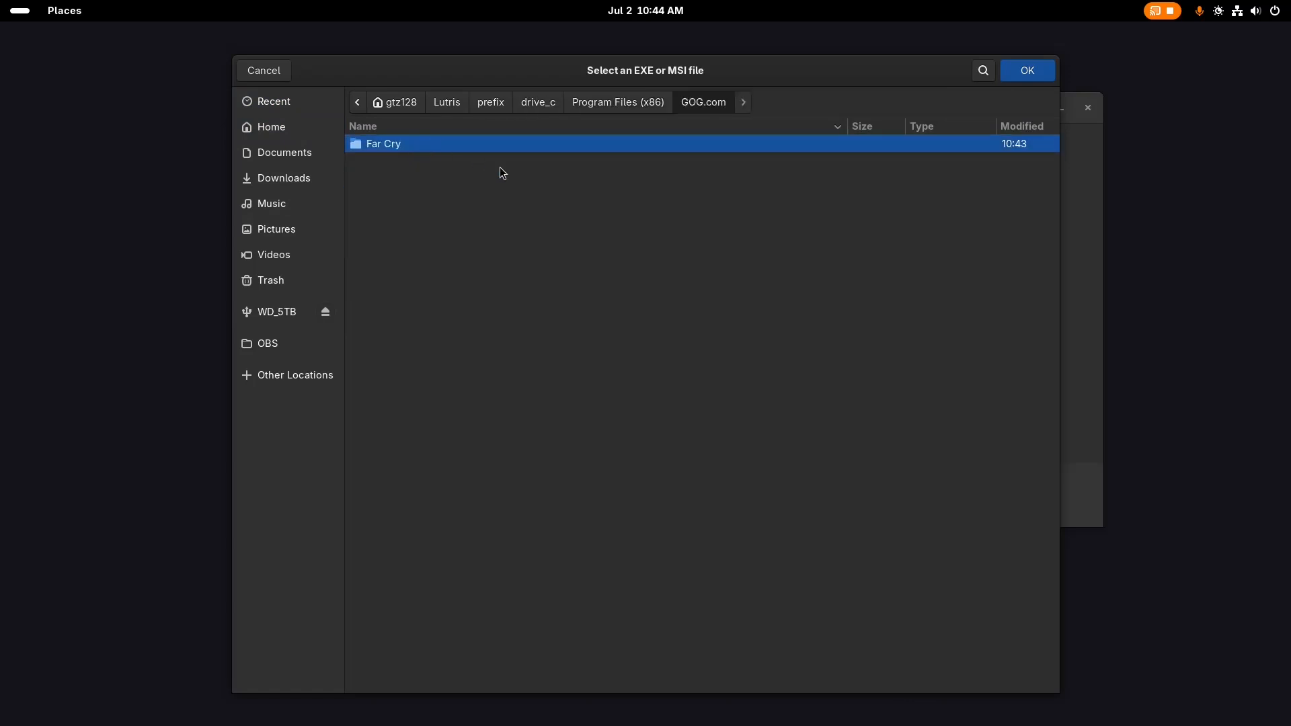
double_click(453, 143)
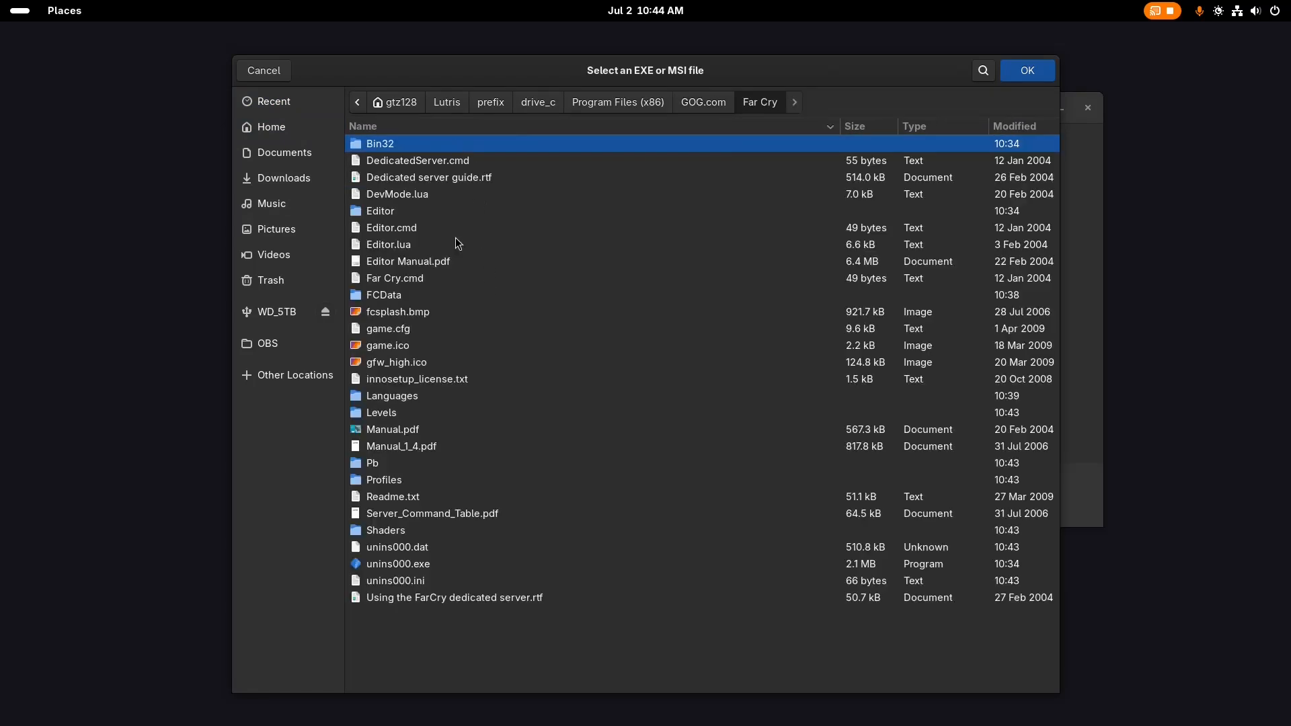
double_click(400, 143)
scroll(436, 196, "down", 5)
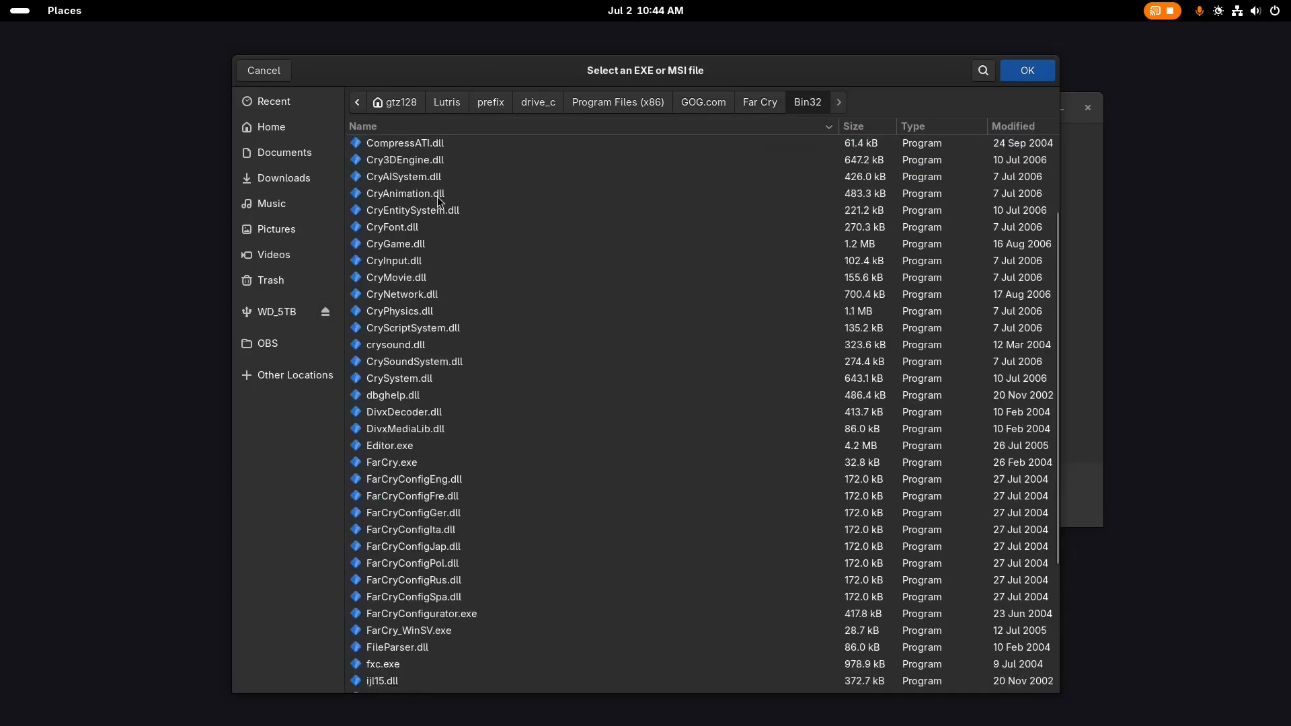
left_click(450, 344)
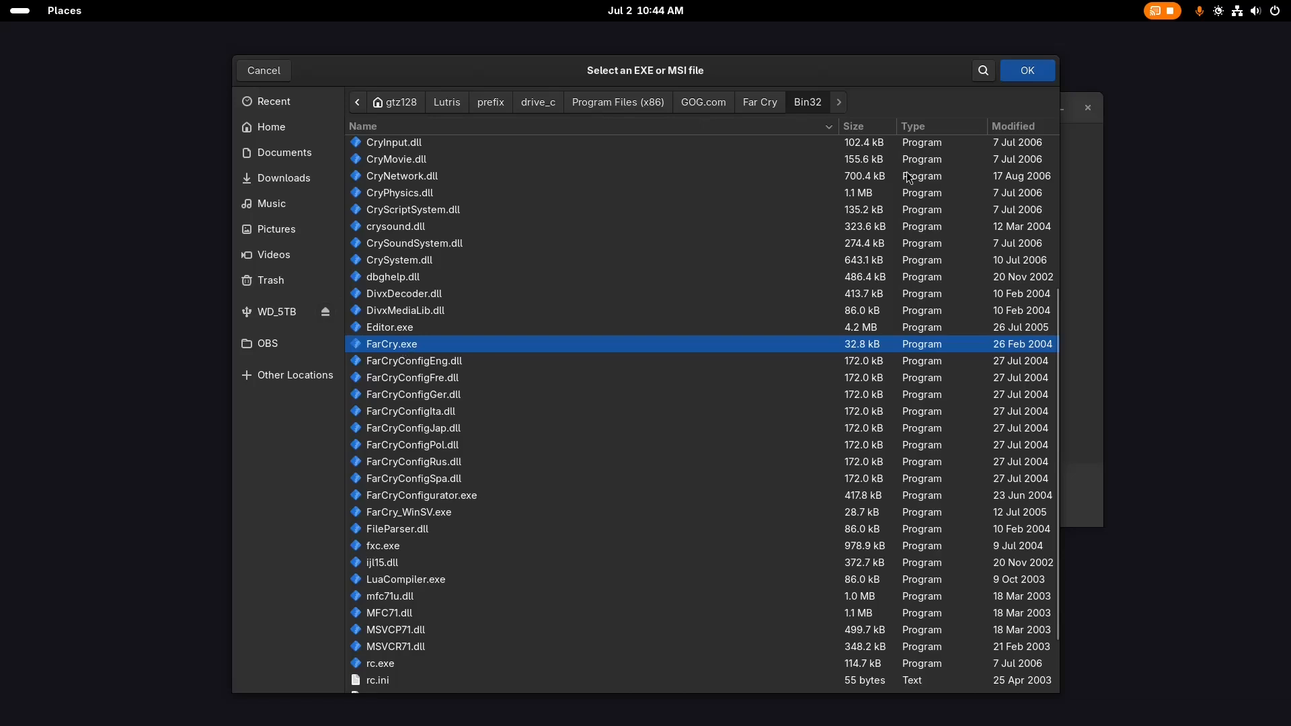
left_click(279, 71)
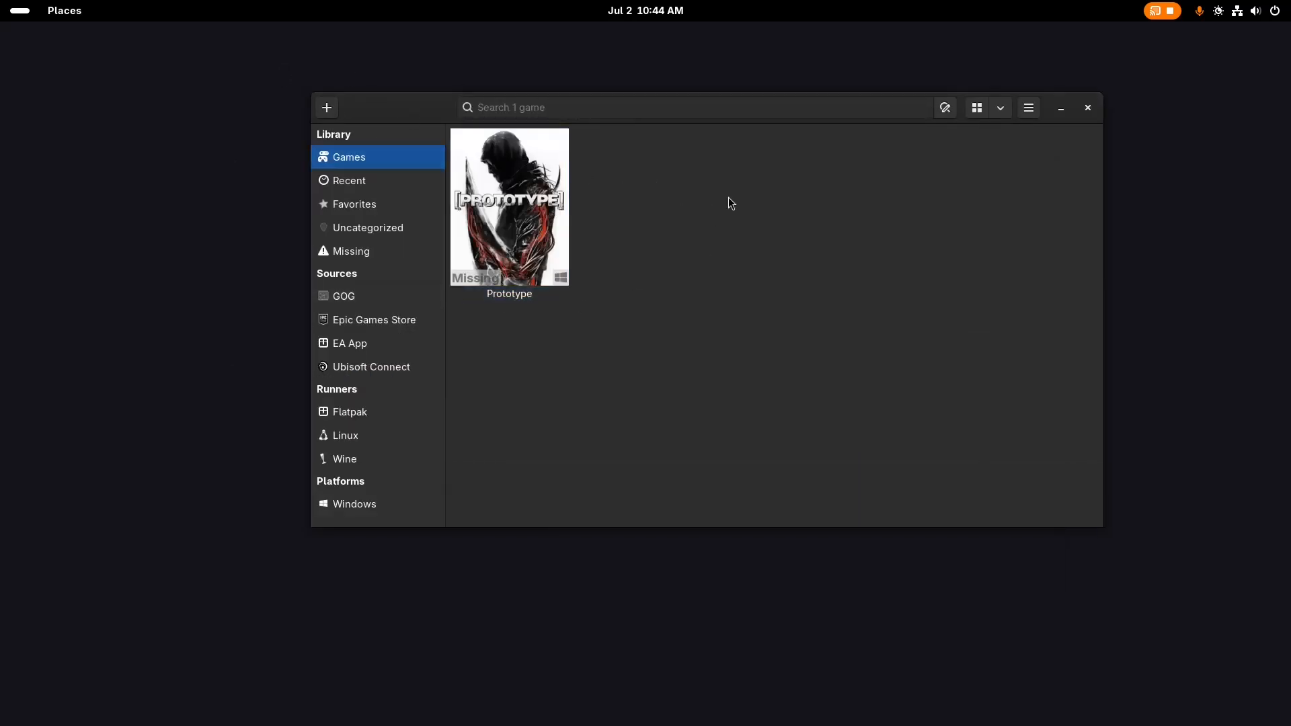
Start adding a locally installed game named FarCry with the Wine (Runs Windows games) runner
left_click(327, 110)
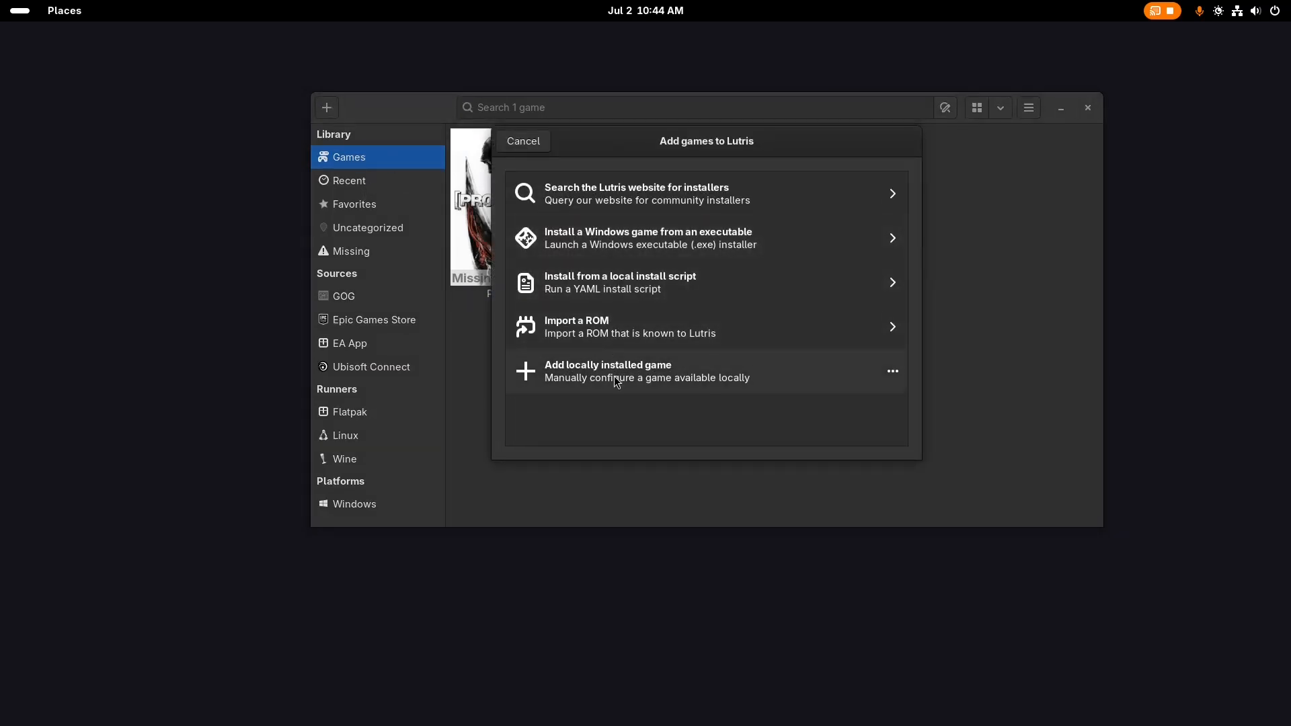
left_click(670, 378)
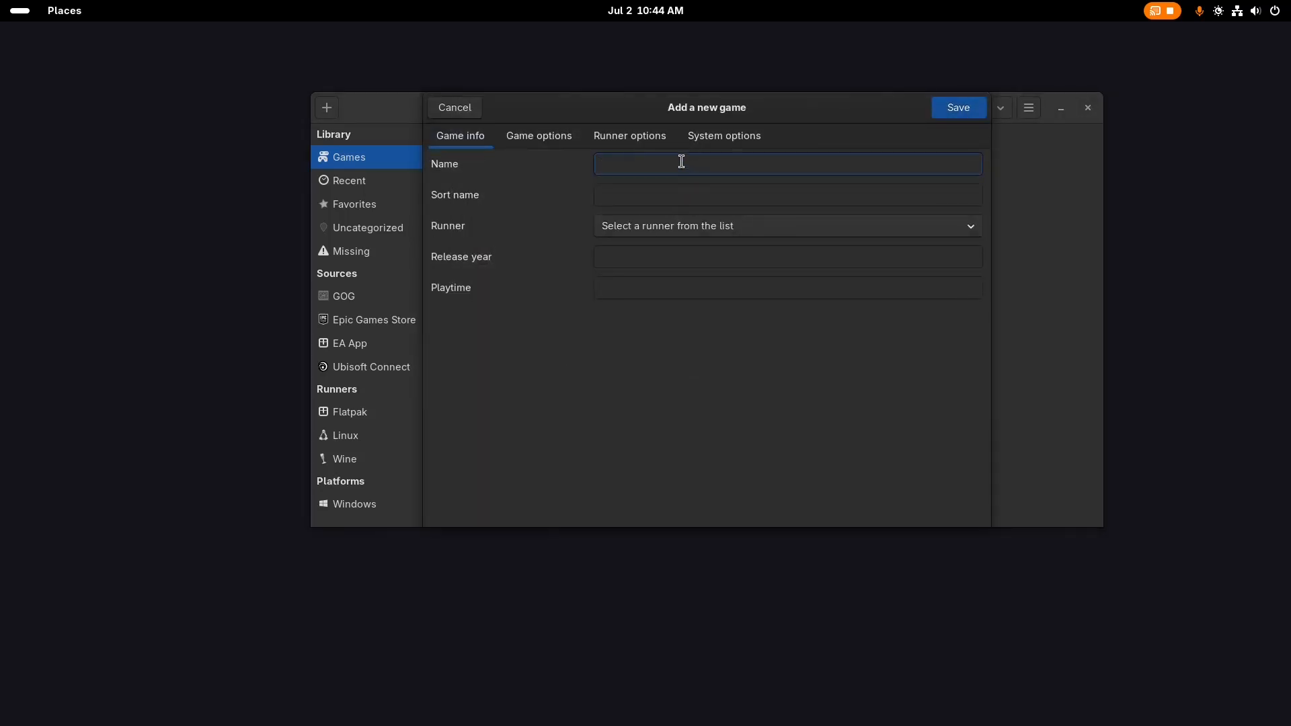
type("FarCry")
left_click(692, 236)
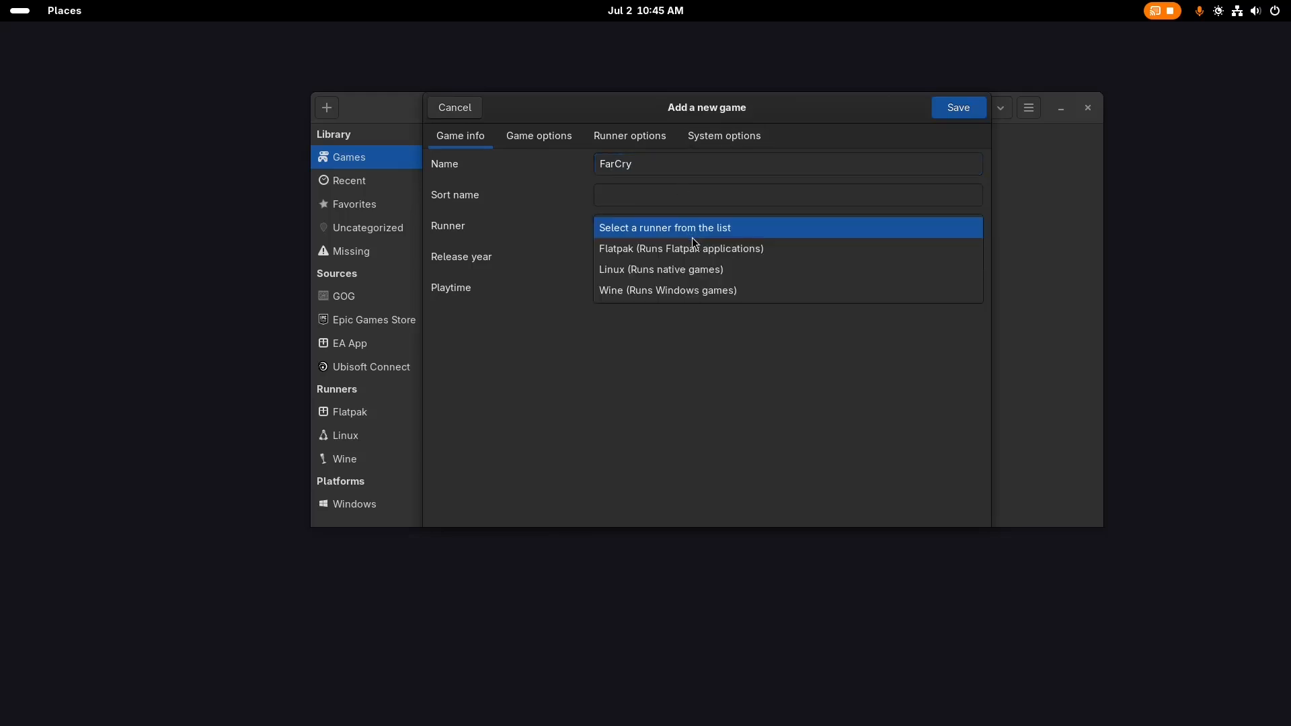
left_click(681, 295)
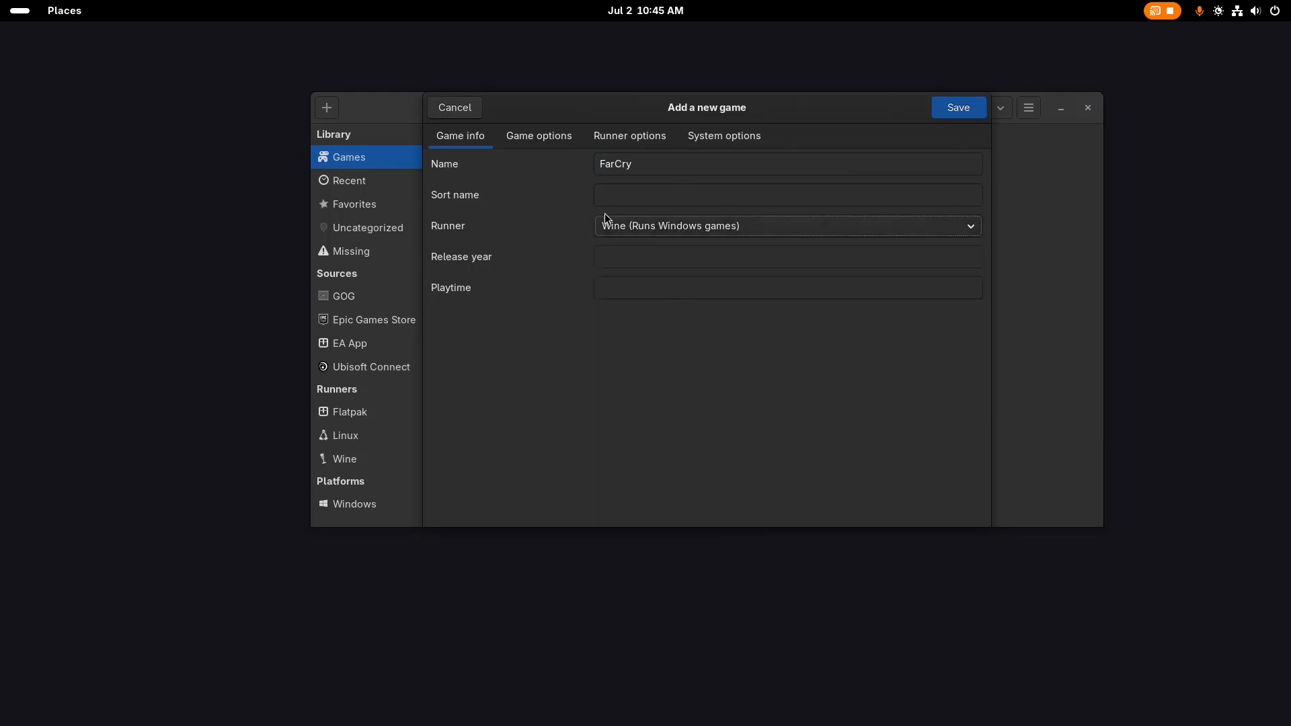
Set the game's executable to FarCry.exe from Lutris/prefix/drive_c/Program Files (x86)/GOG.com/Far Cry/Bin32
left_click(521, 138)
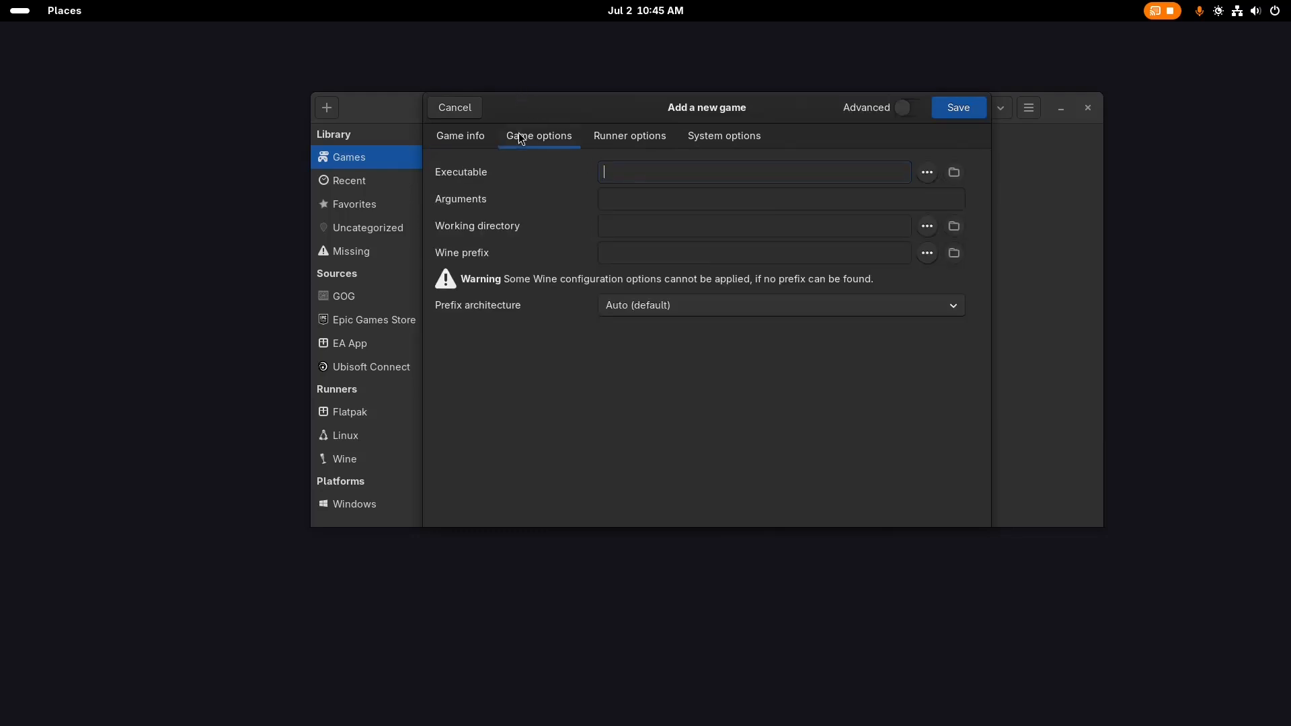
left_click(936, 172)
double_click(449, 165)
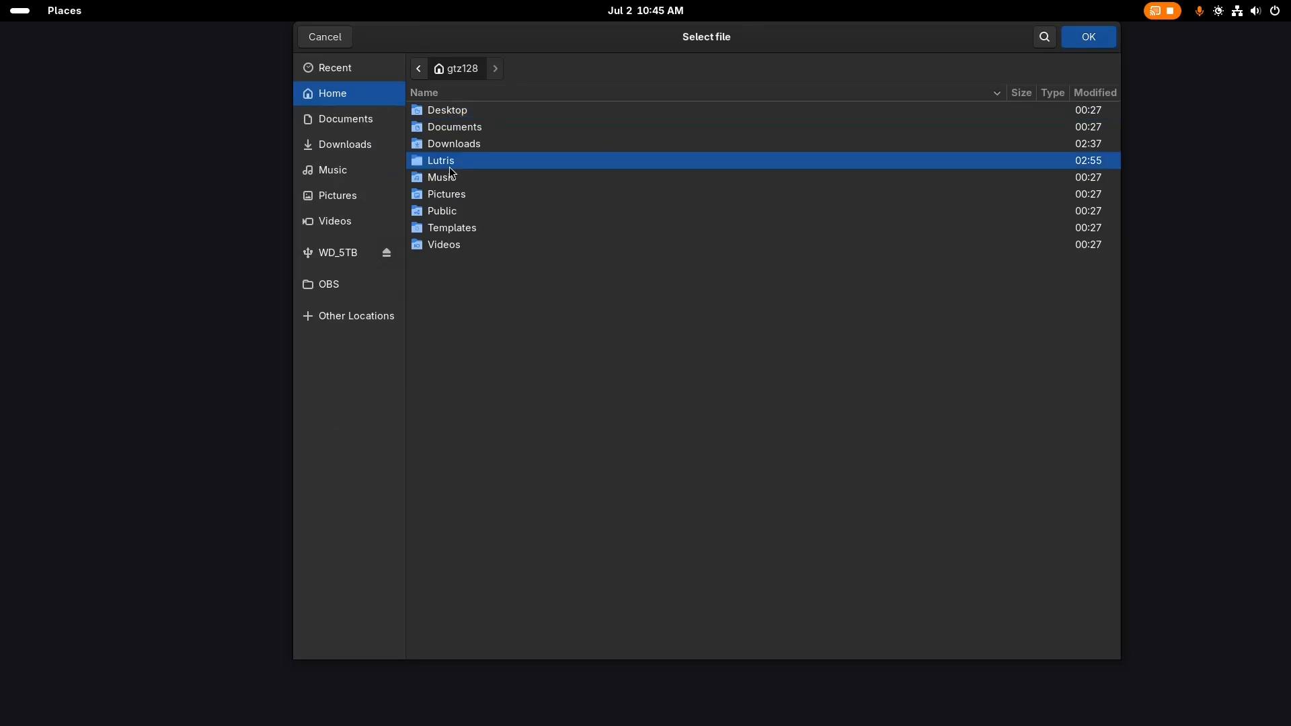
double_click(454, 111)
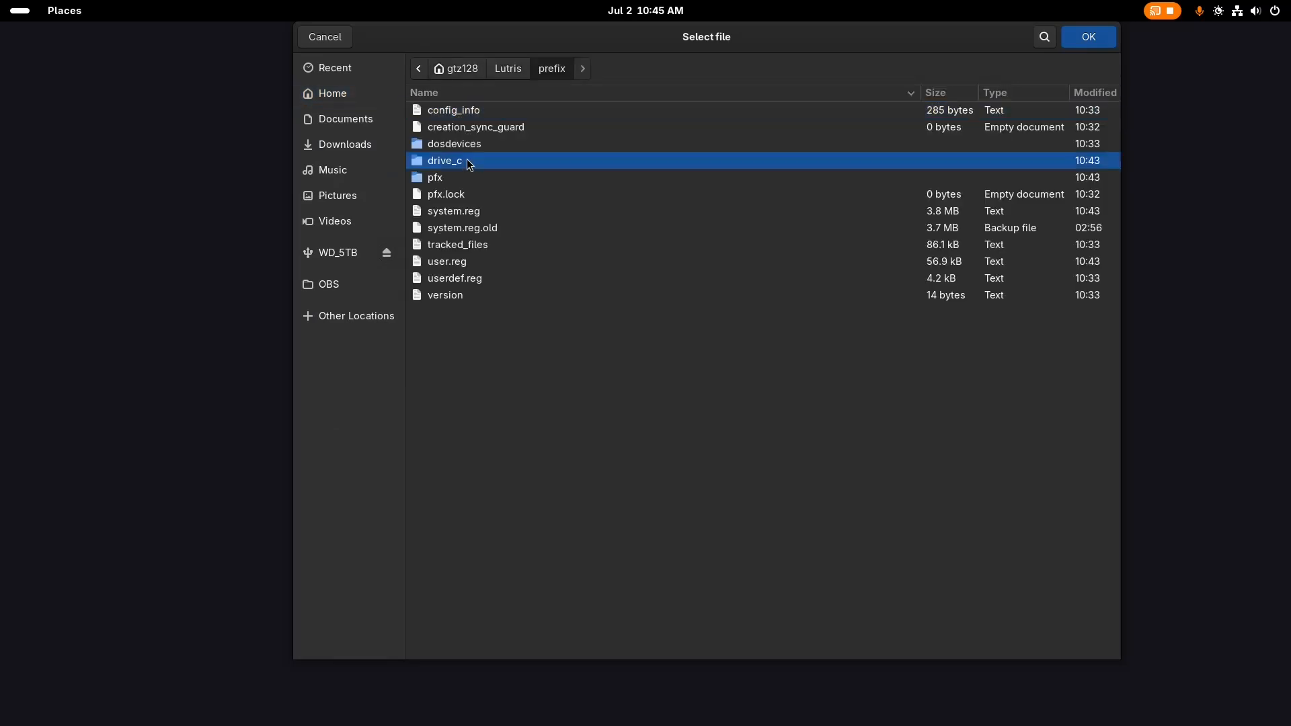
double_click(466, 159)
double_click(481, 160)
double_click(473, 125)
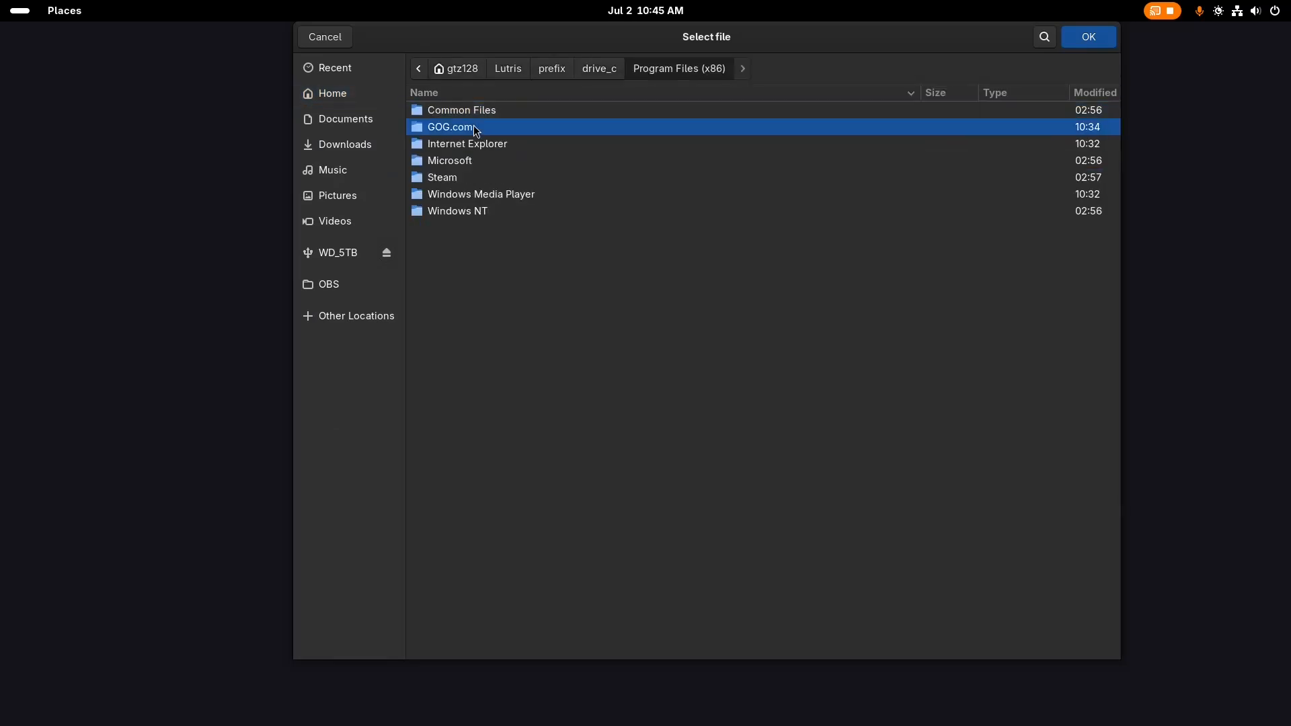
double_click(469, 114)
double_click(466, 112)
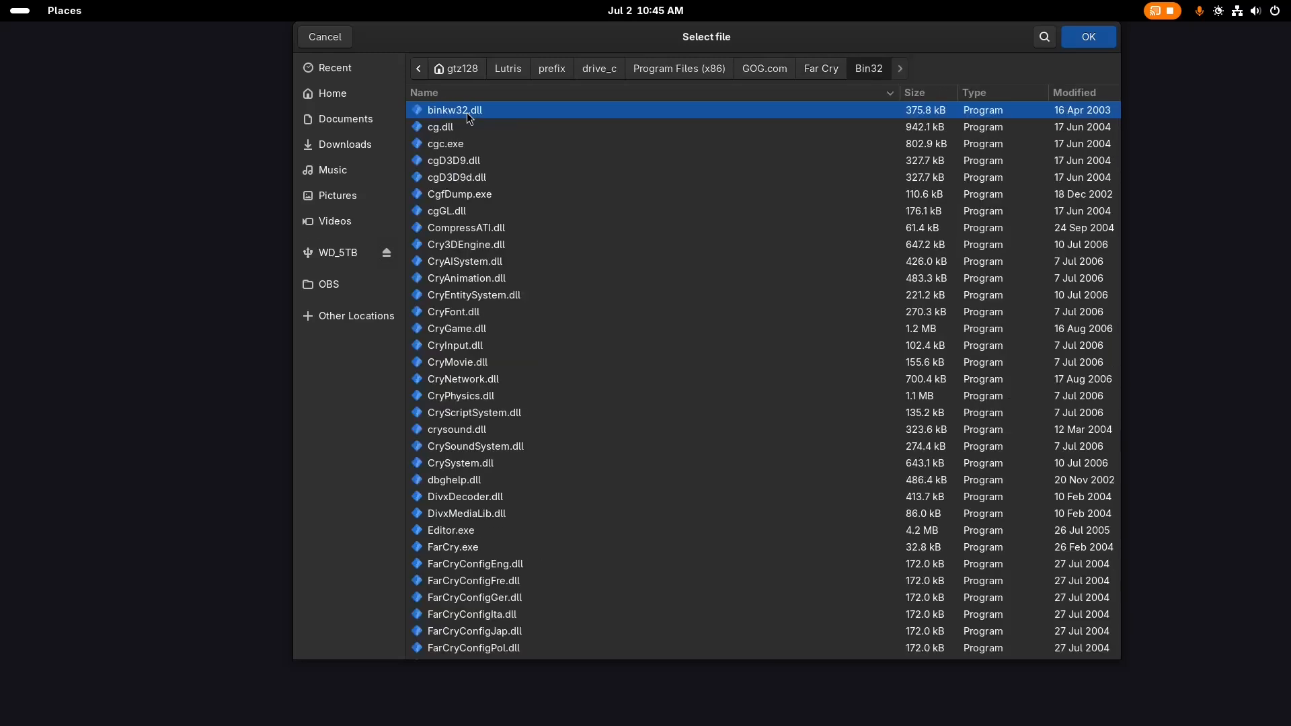
left_click(472, 548)
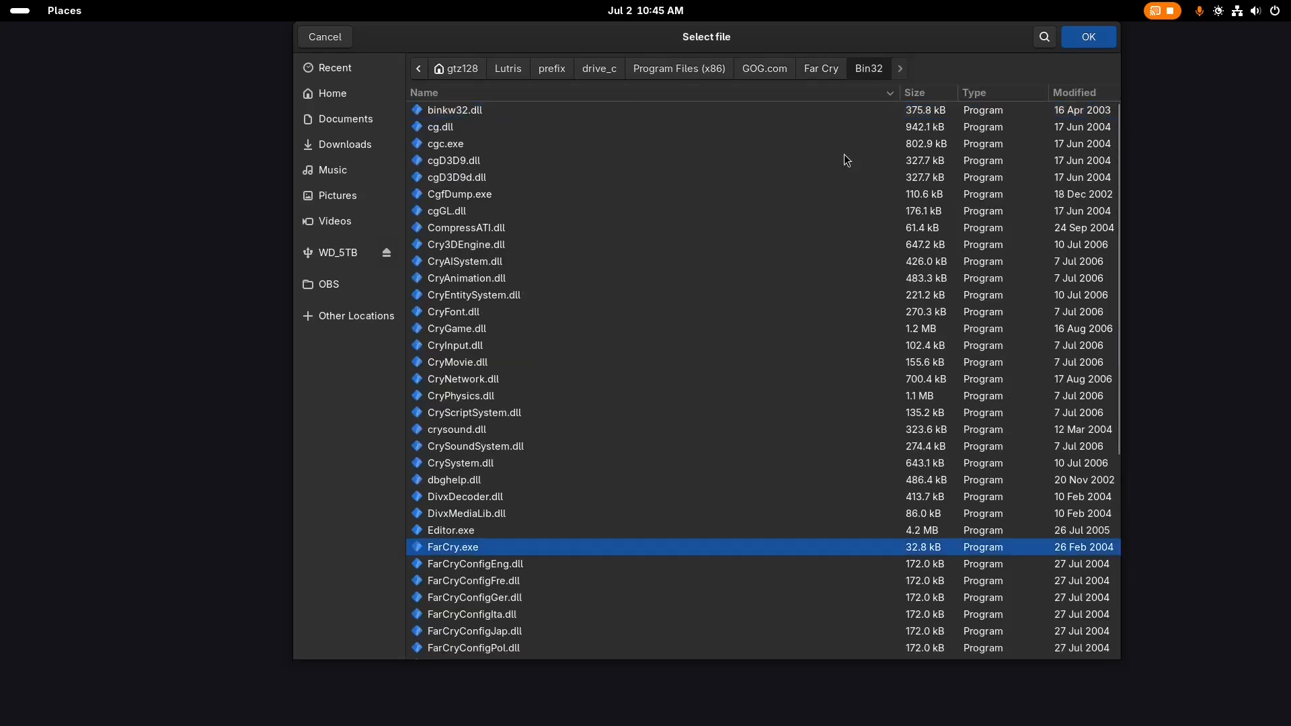
left_click(1083, 38)
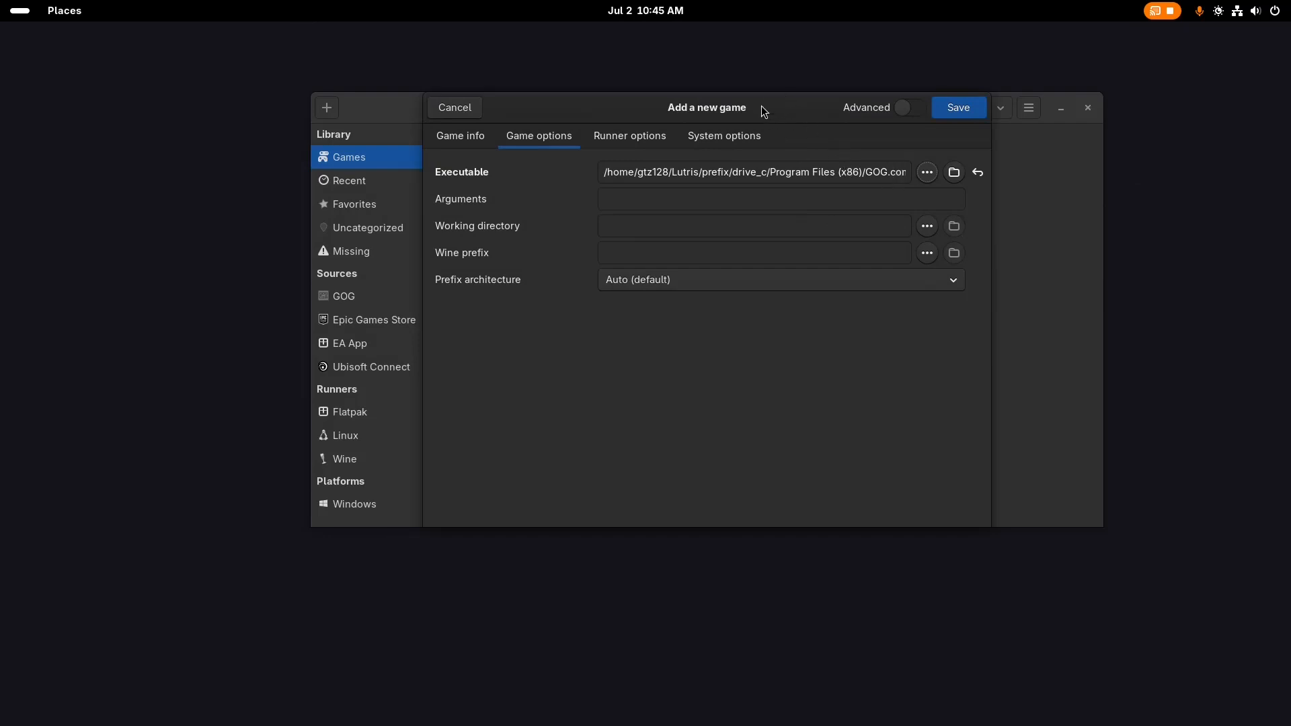
Set the new game's Wine prefix to the existing prefix folder inside Lutris in the home directory
left_click_drag(764, 110, 786, 126)
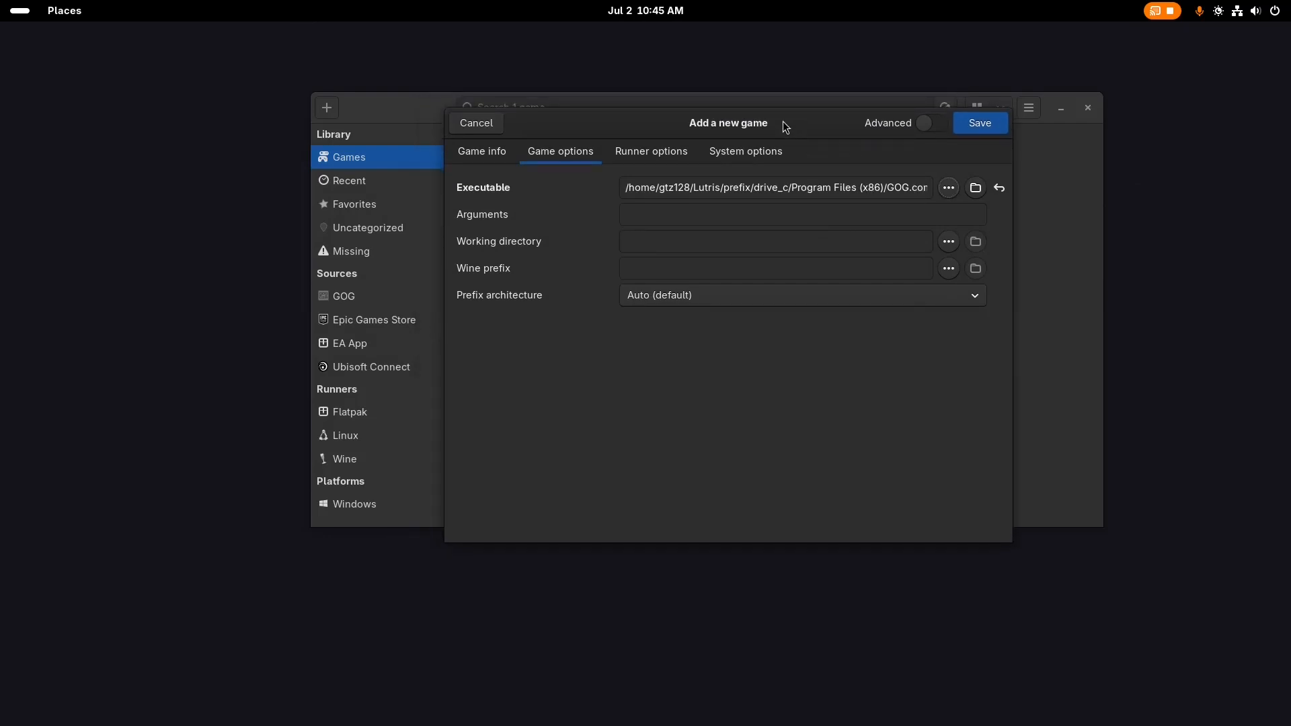
left_click(947, 271)
double_click(462, 160)
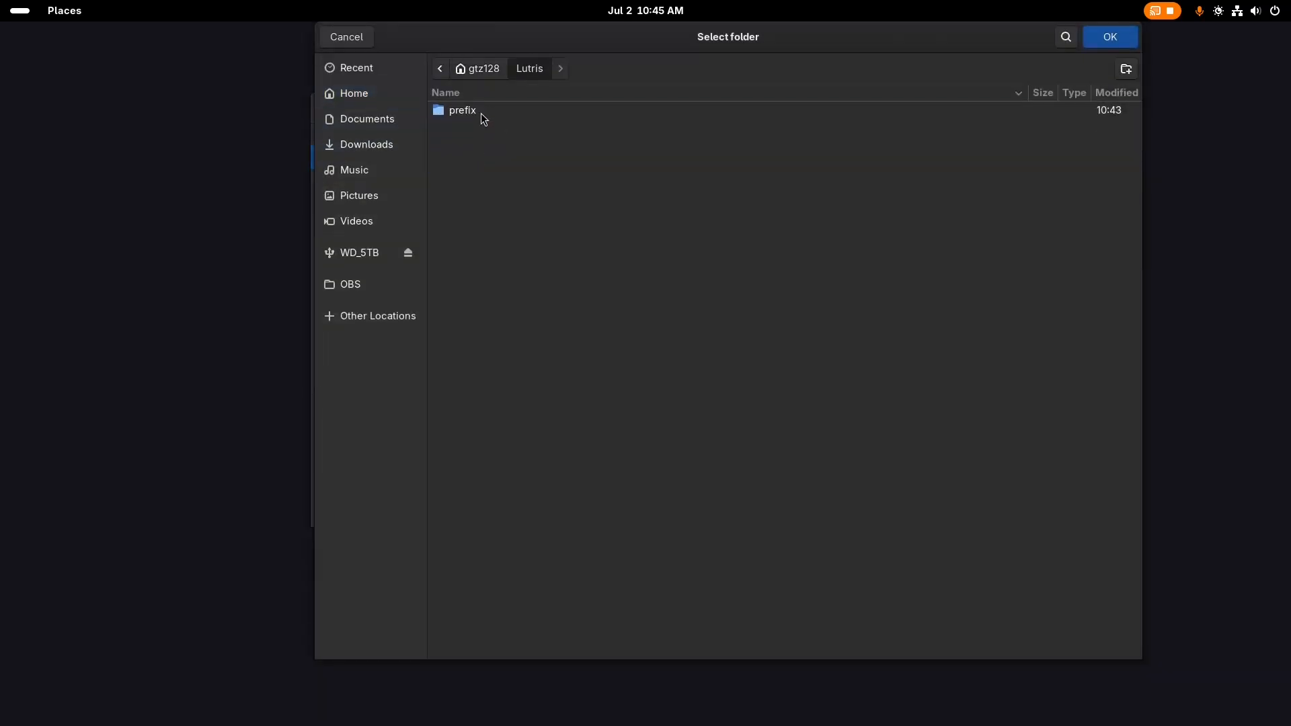
left_click(481, 112)
left_click(1106, 37)
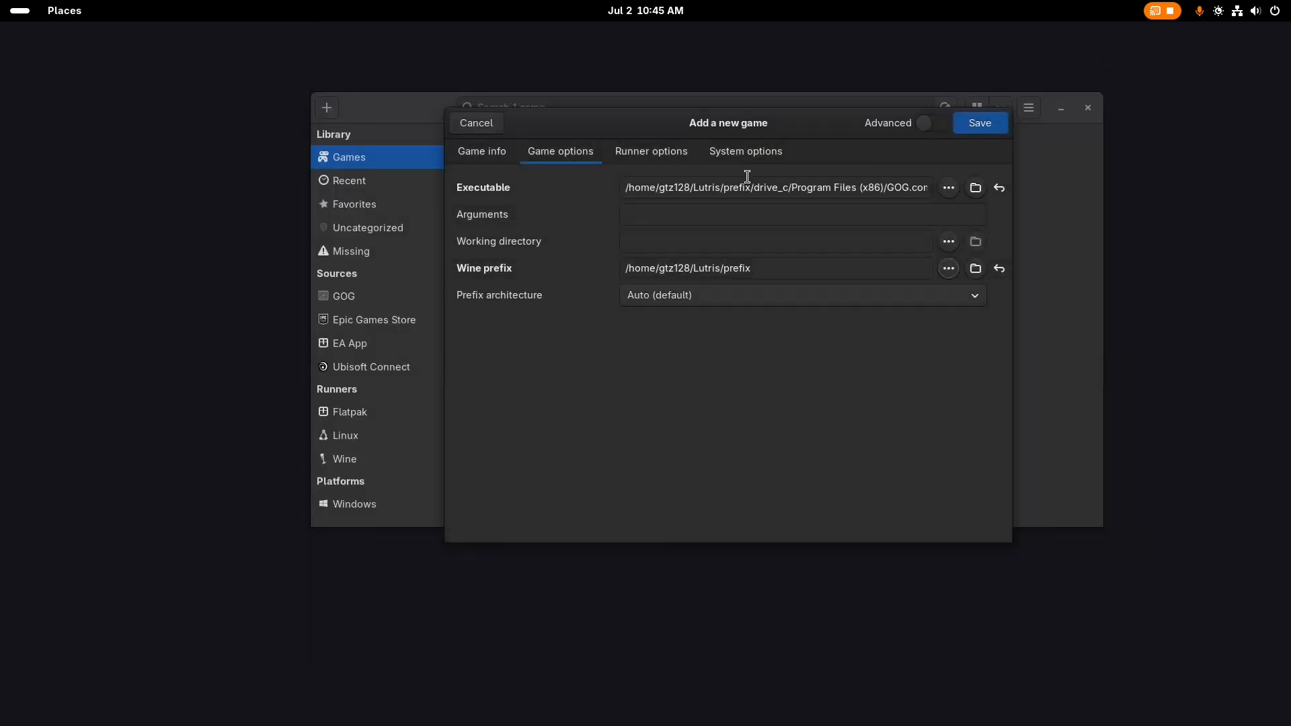
Set the Wine version to GE-Proton (Latest), check the system options, and save the FarCry entry
left_click(650, 153)
left_click(686, 220)
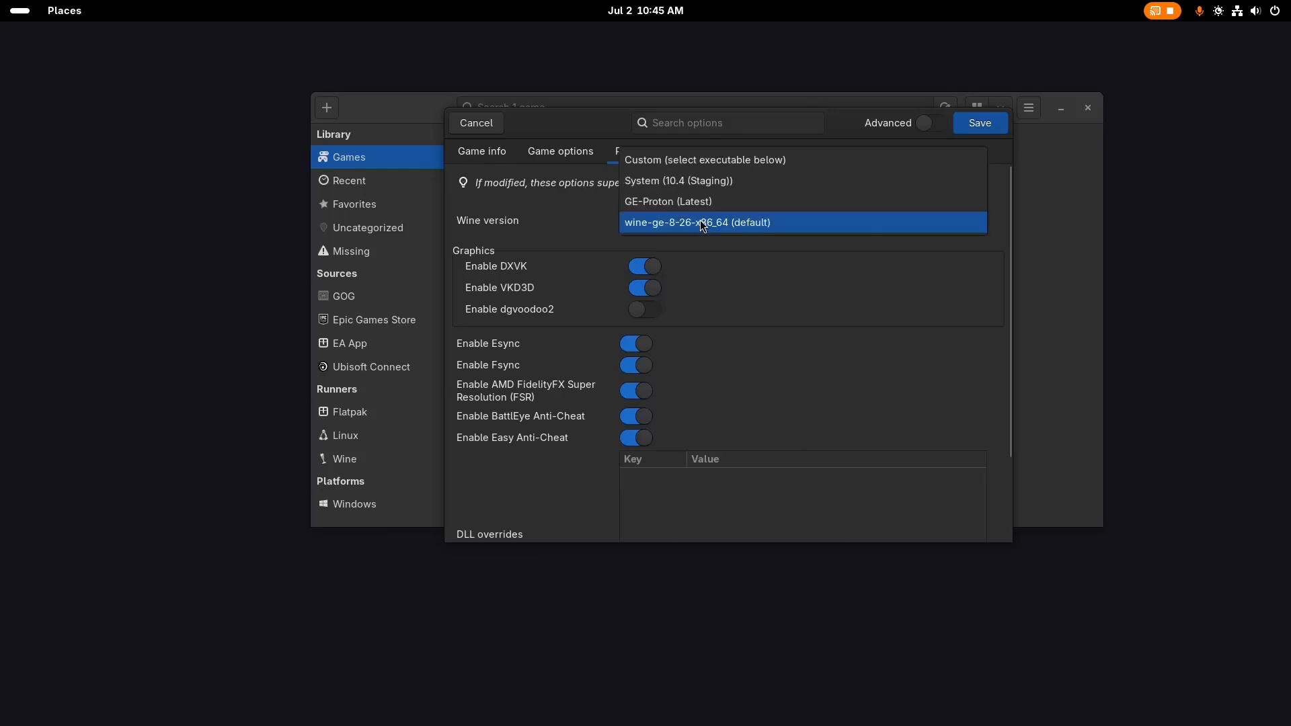
left_click(686, 199)
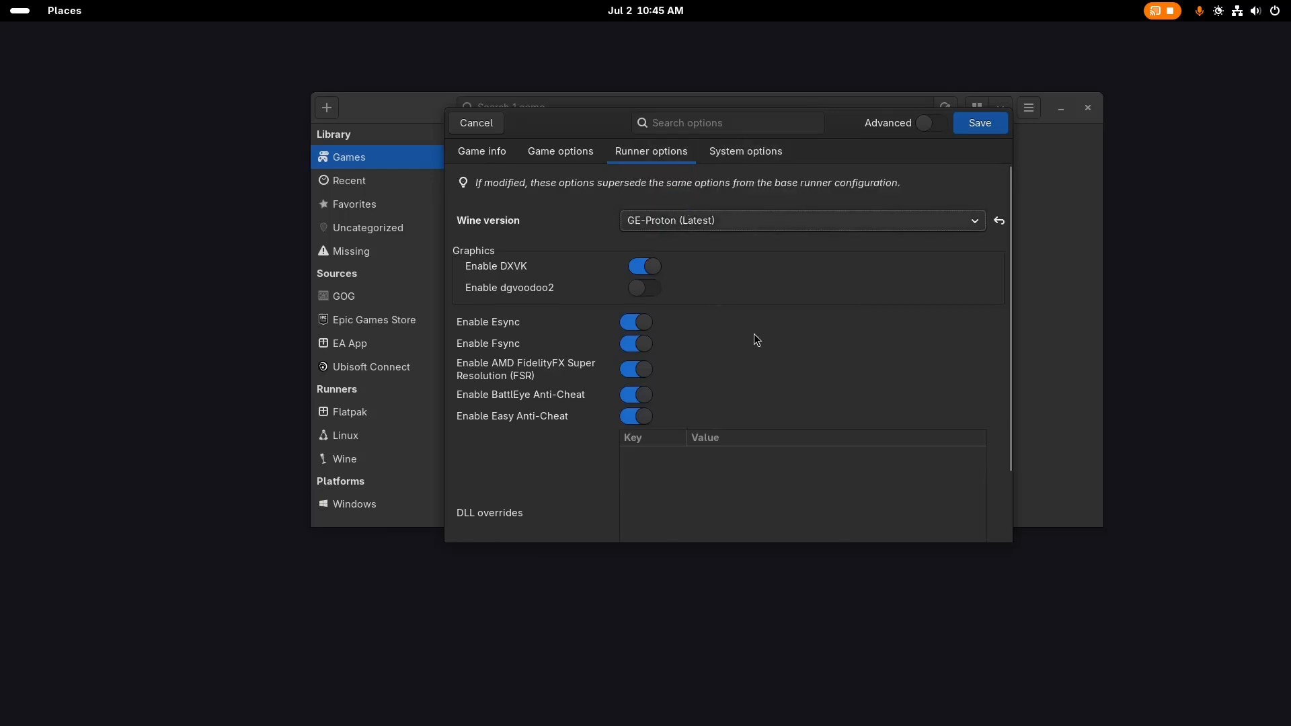
left_click(727, 152)
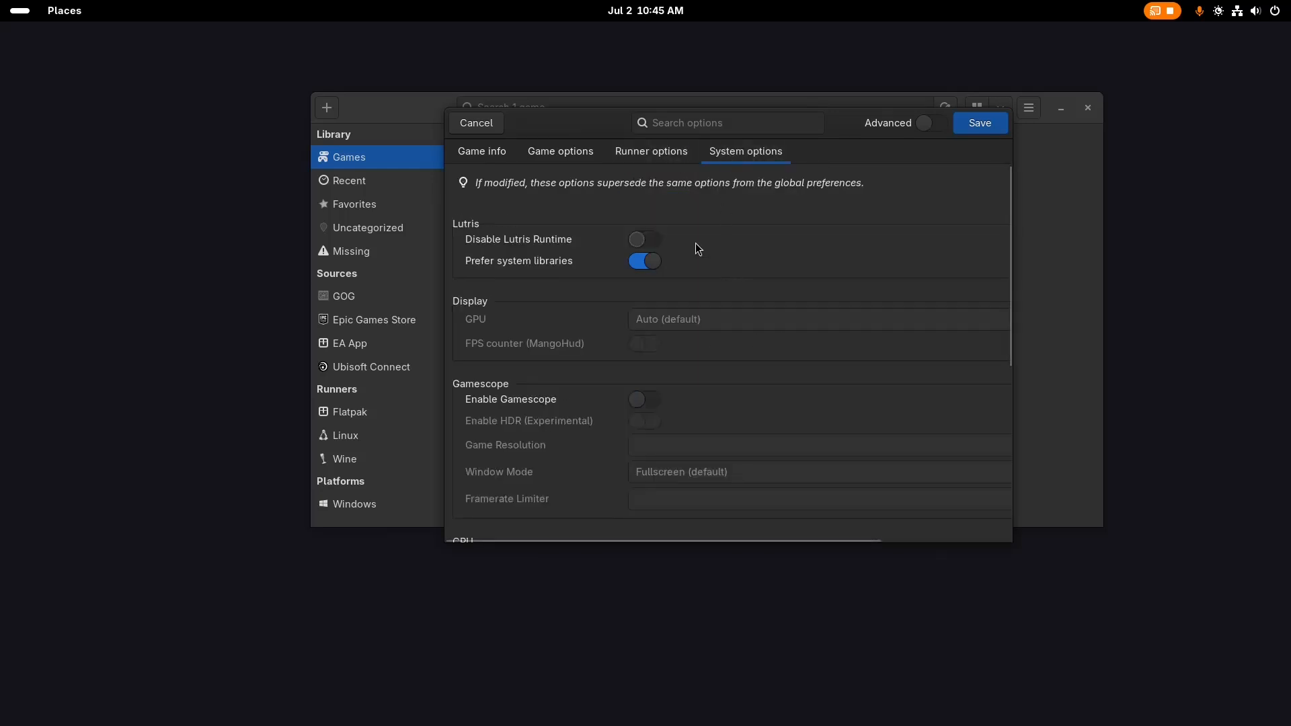
left_click(651, 148)
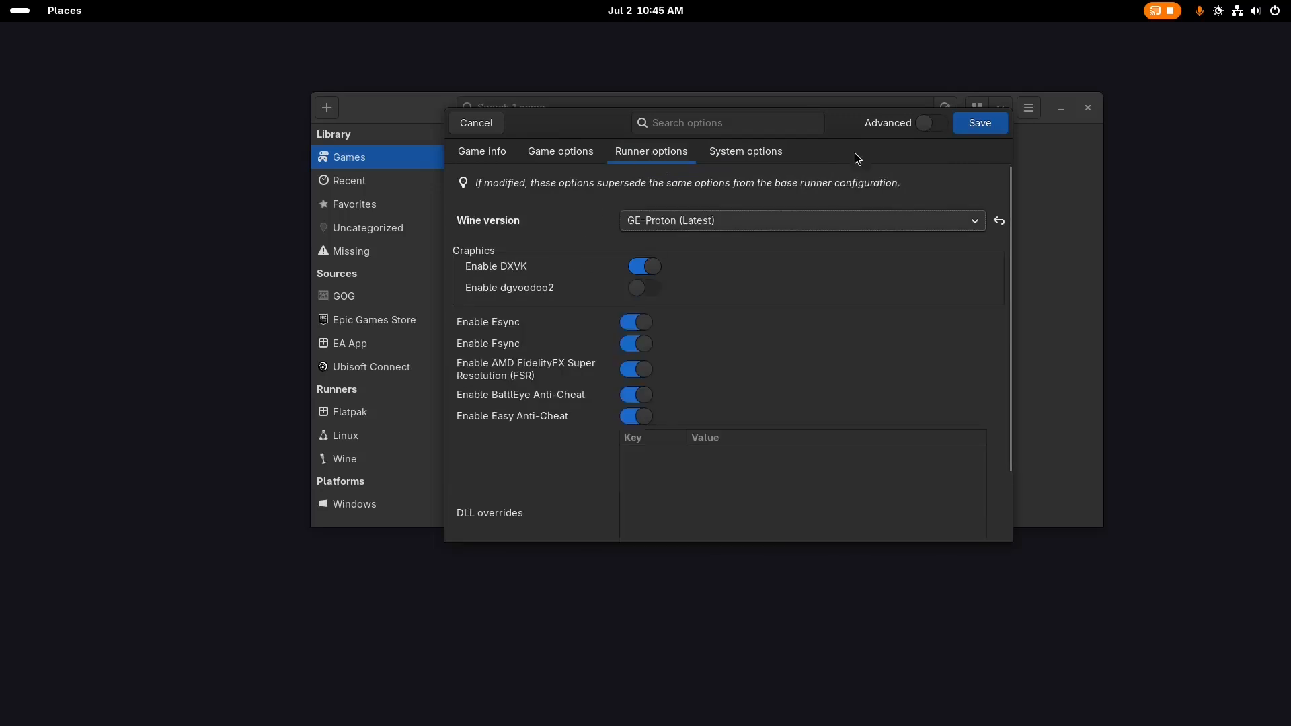
left_click(992, 132)
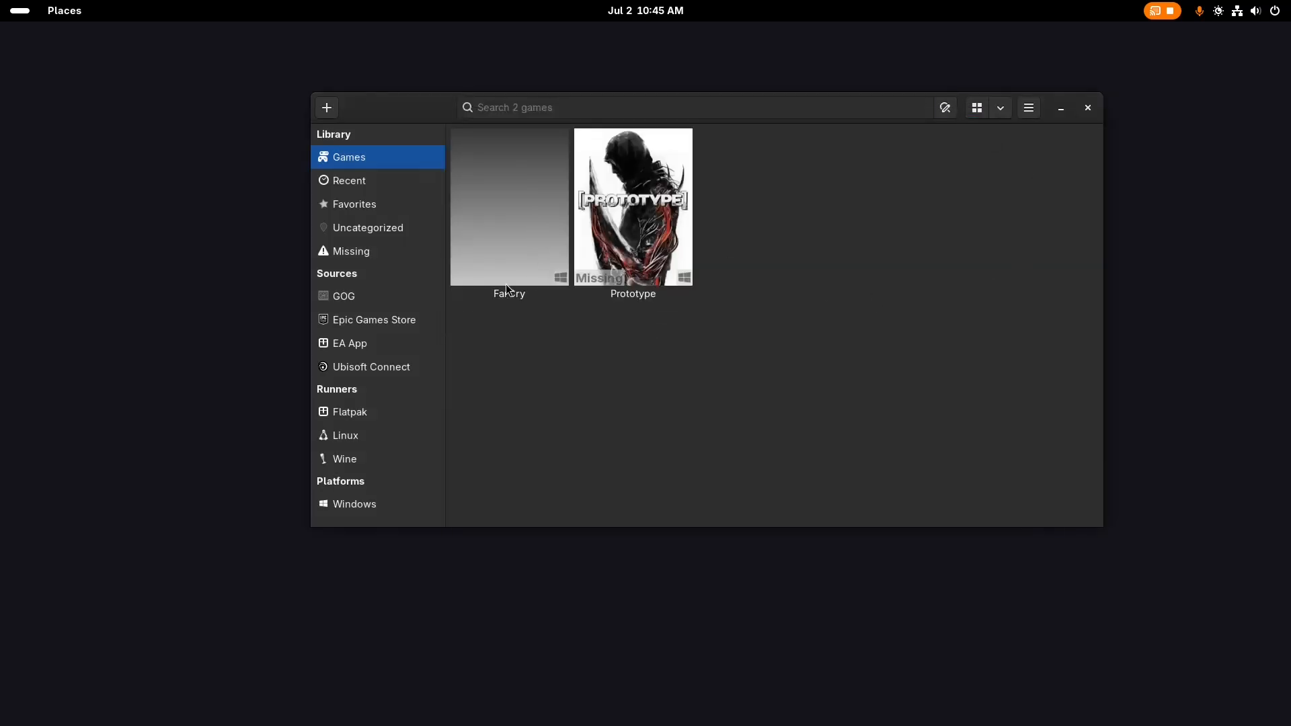
Select FarCry in the library and look at the game info in its configuration, then close it without saving
left_click(544, 204)
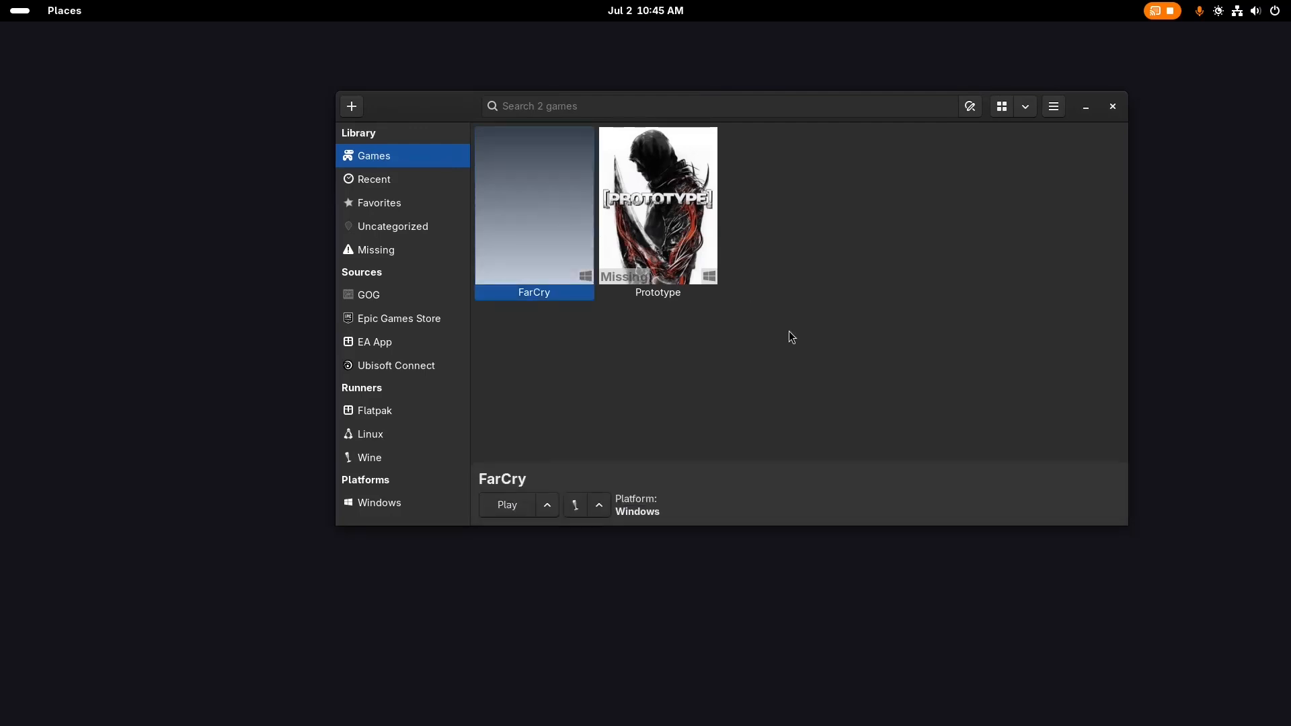
left_click(659, 321)
left_click(628, 269)
left_click(527, 220)
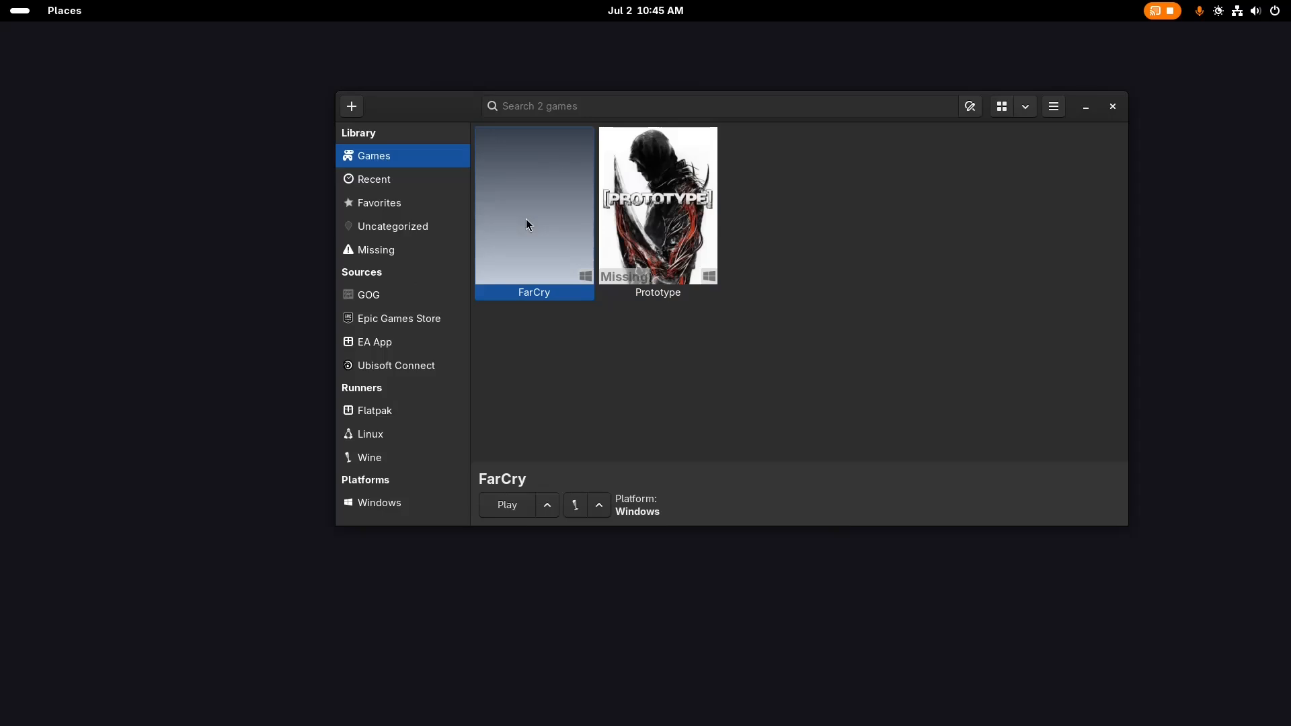
right_click(539, 185)
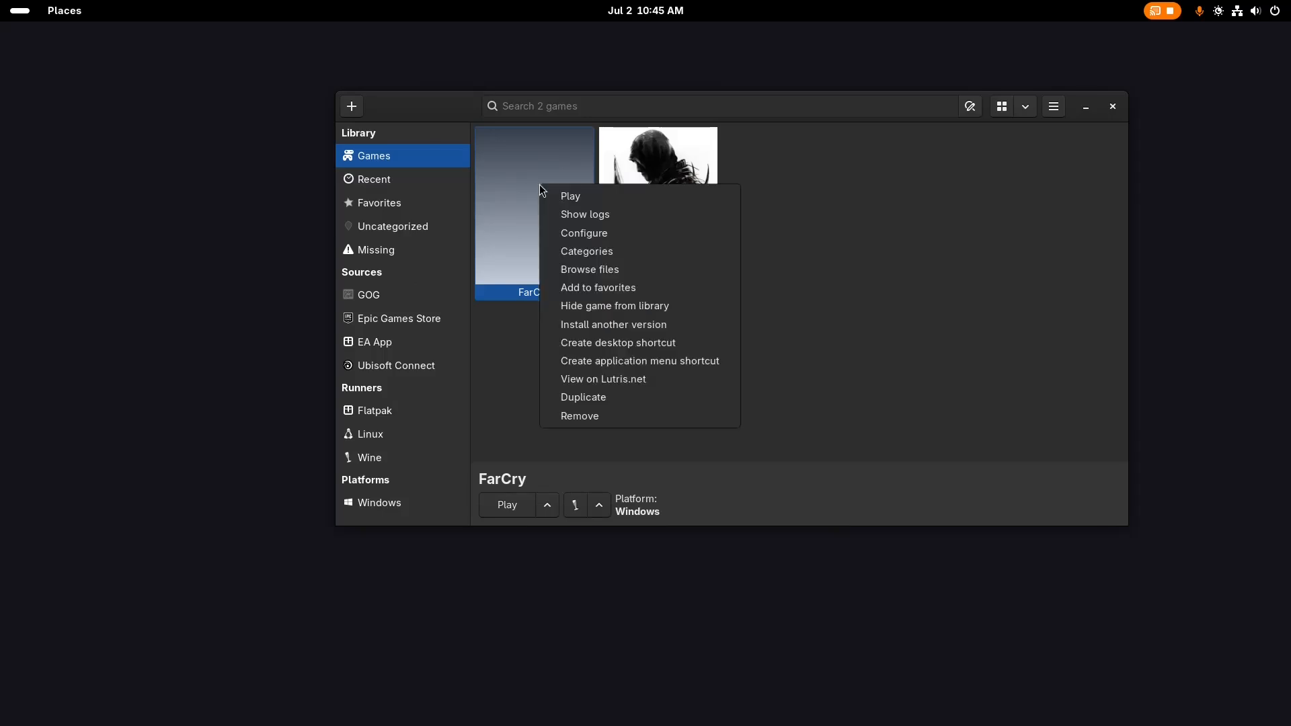
left_click(566, 233)
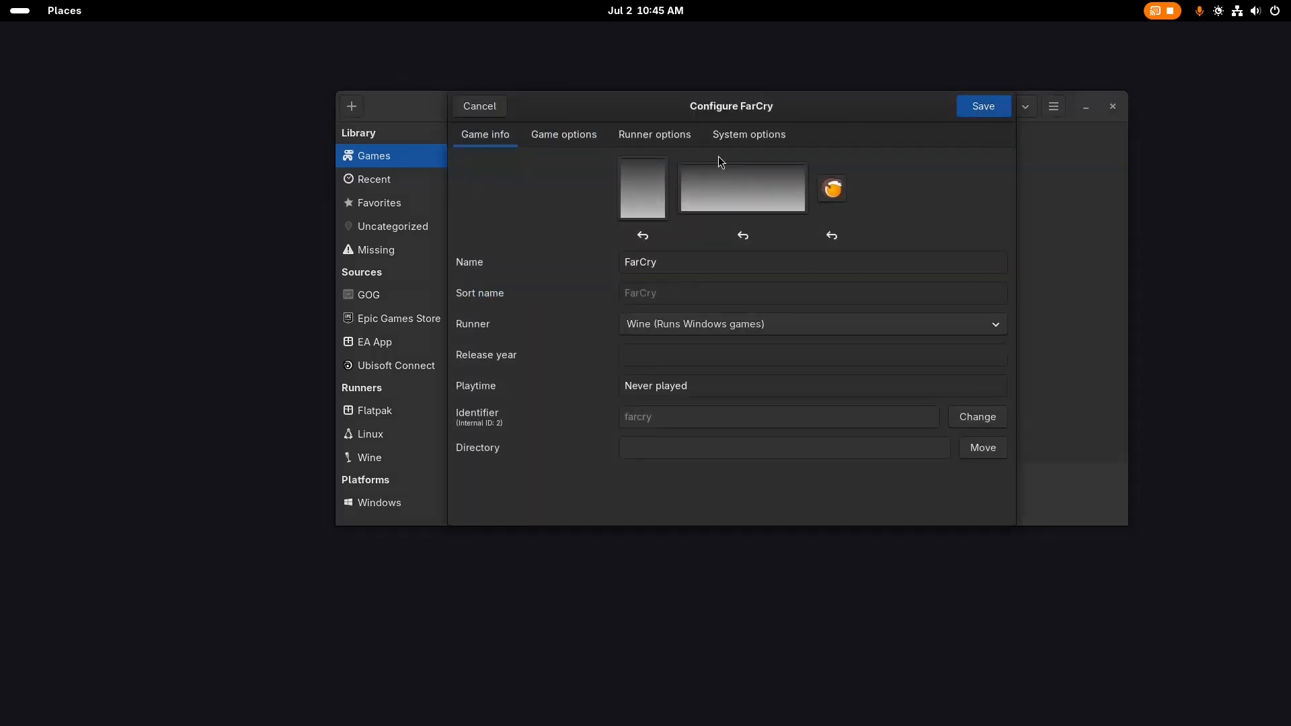
left_click_drag(679, 97, 761, 75)
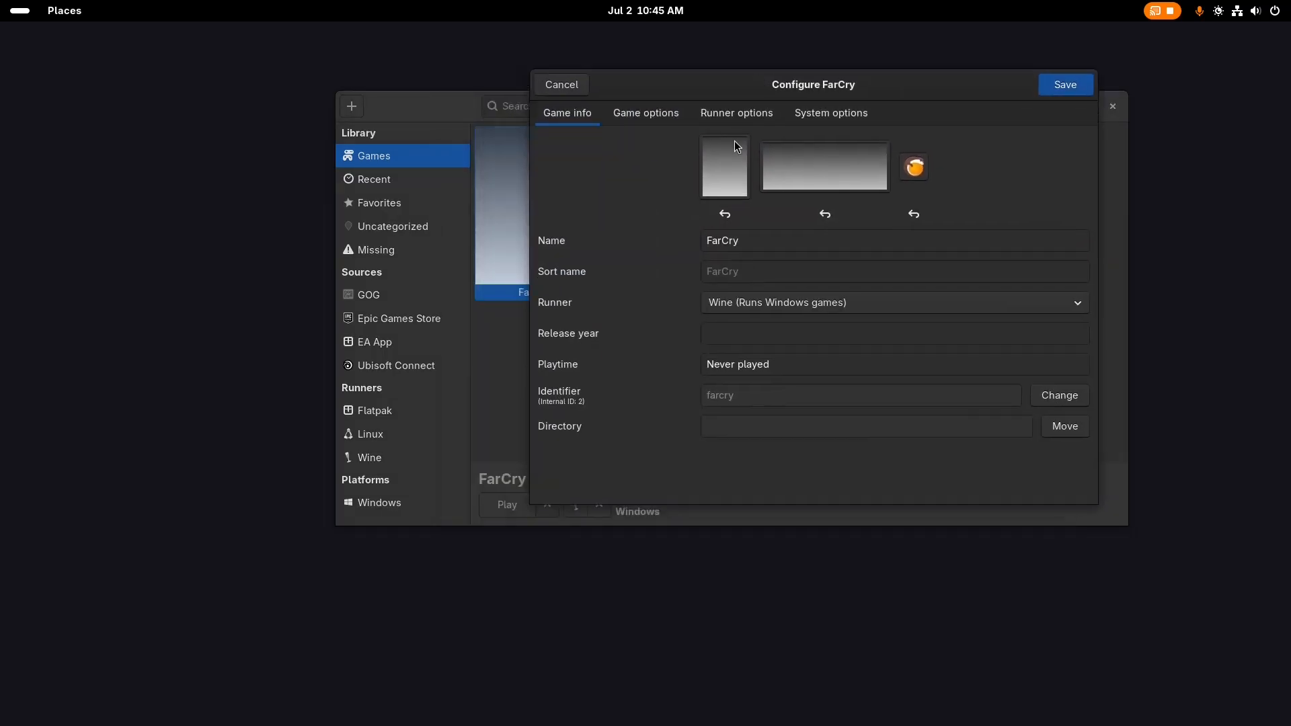
left_click(543, 85)
Look at the custom cover image chooser in FarCry's configuration, then cancel without choosing an image
right_click(526, 191)
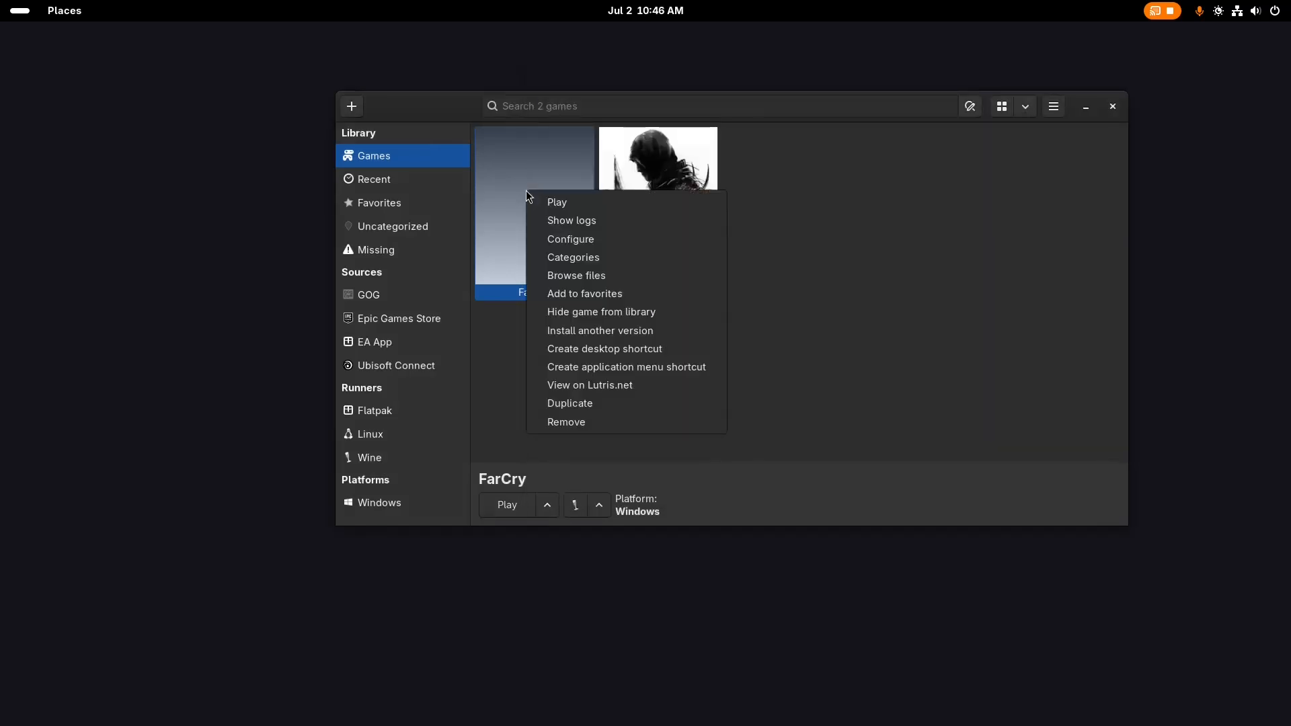
left_click(573, 236)
left_click(636, 176)
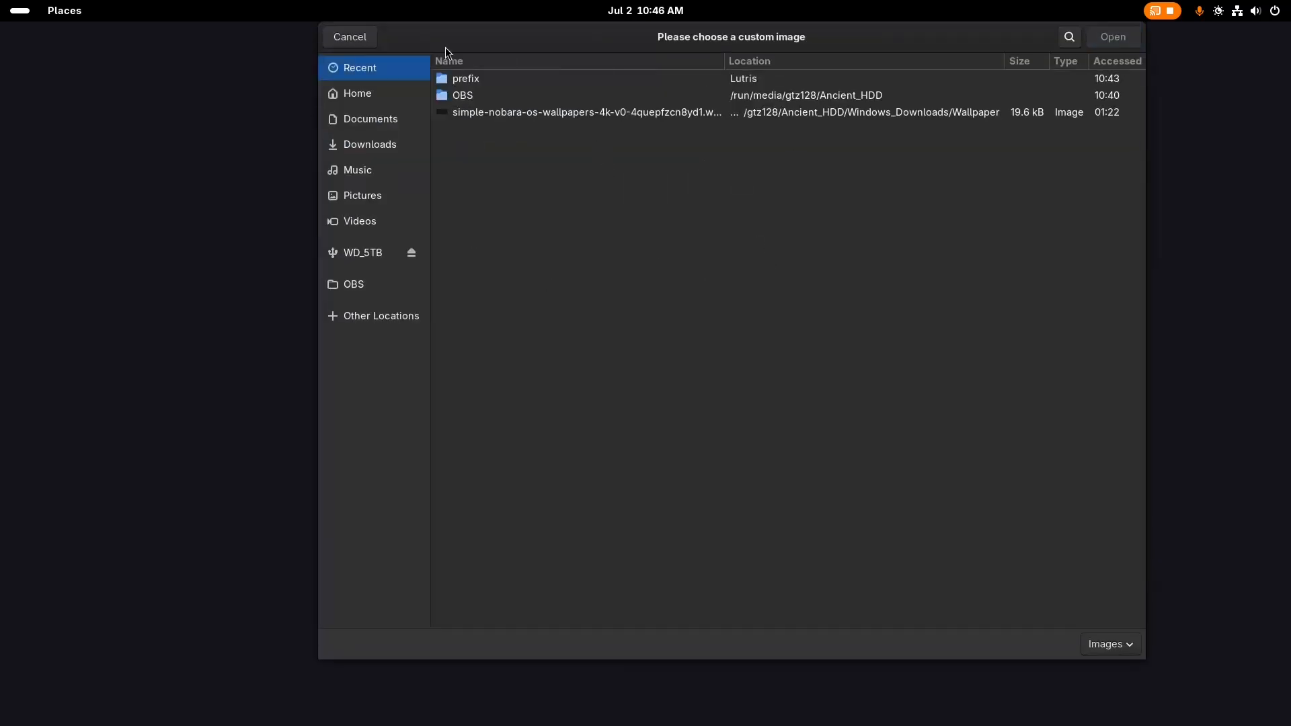
left_click(349, 36)
left_click(657, 172)
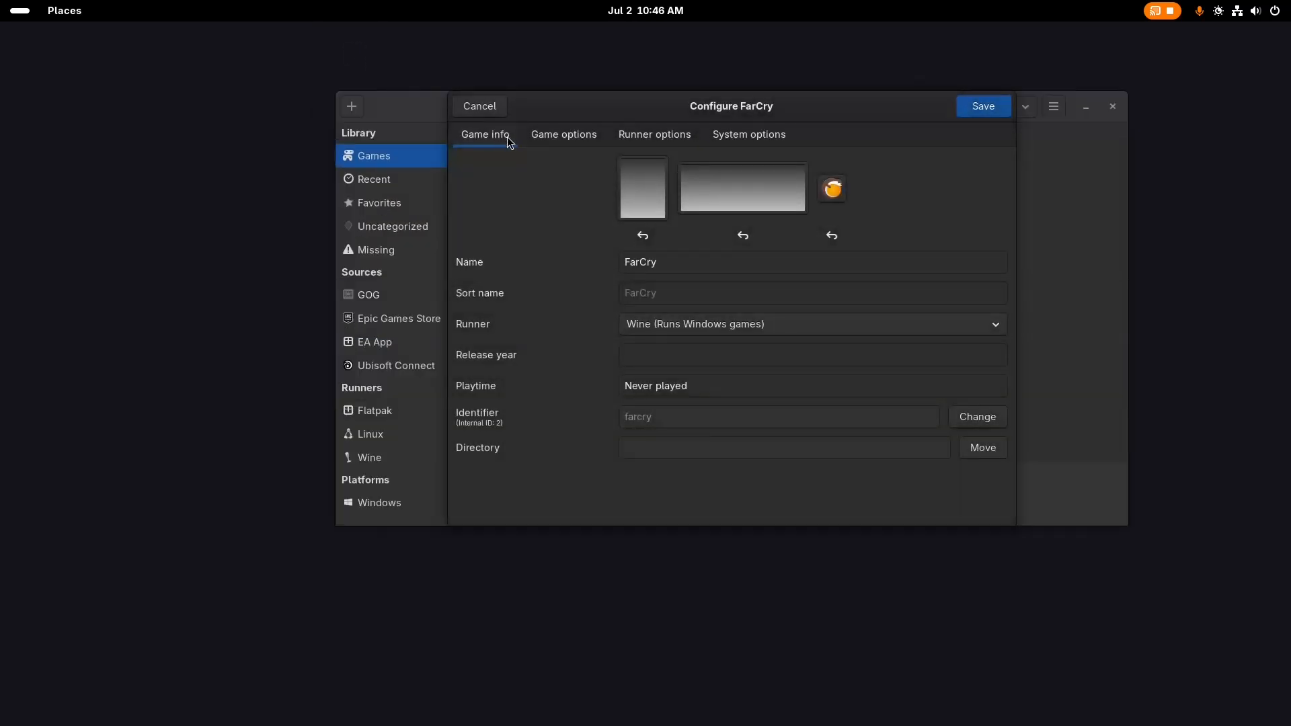
left_click(484, 104)
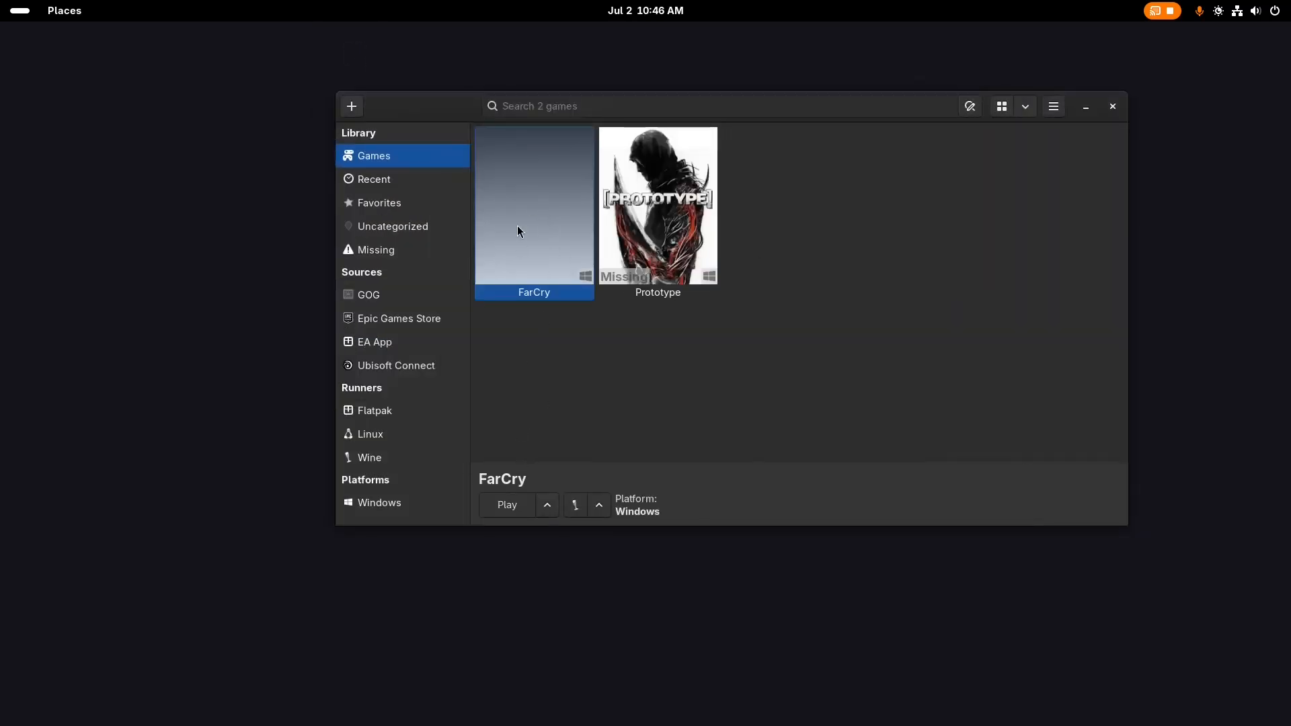
Launch FarCry, lower the audio volume, and quit the game from its main menu
double_click(563, 262)
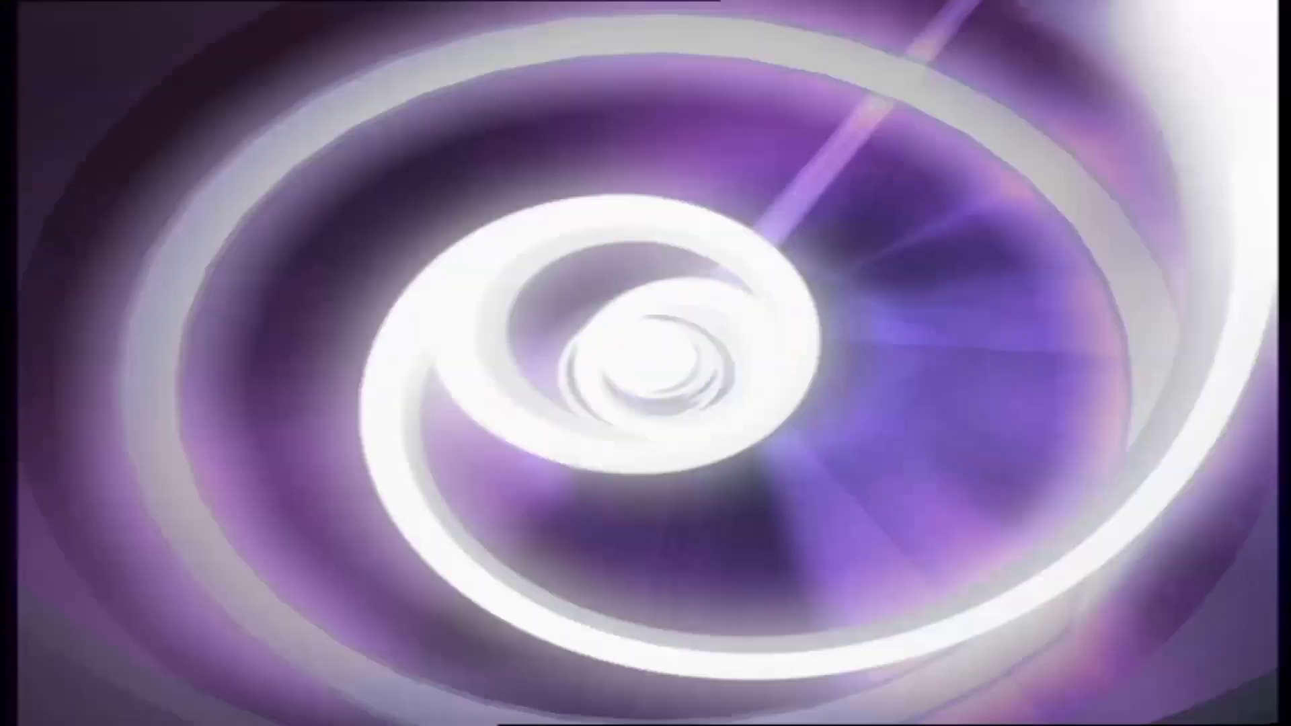
key("XF86AudioLowerVolume")
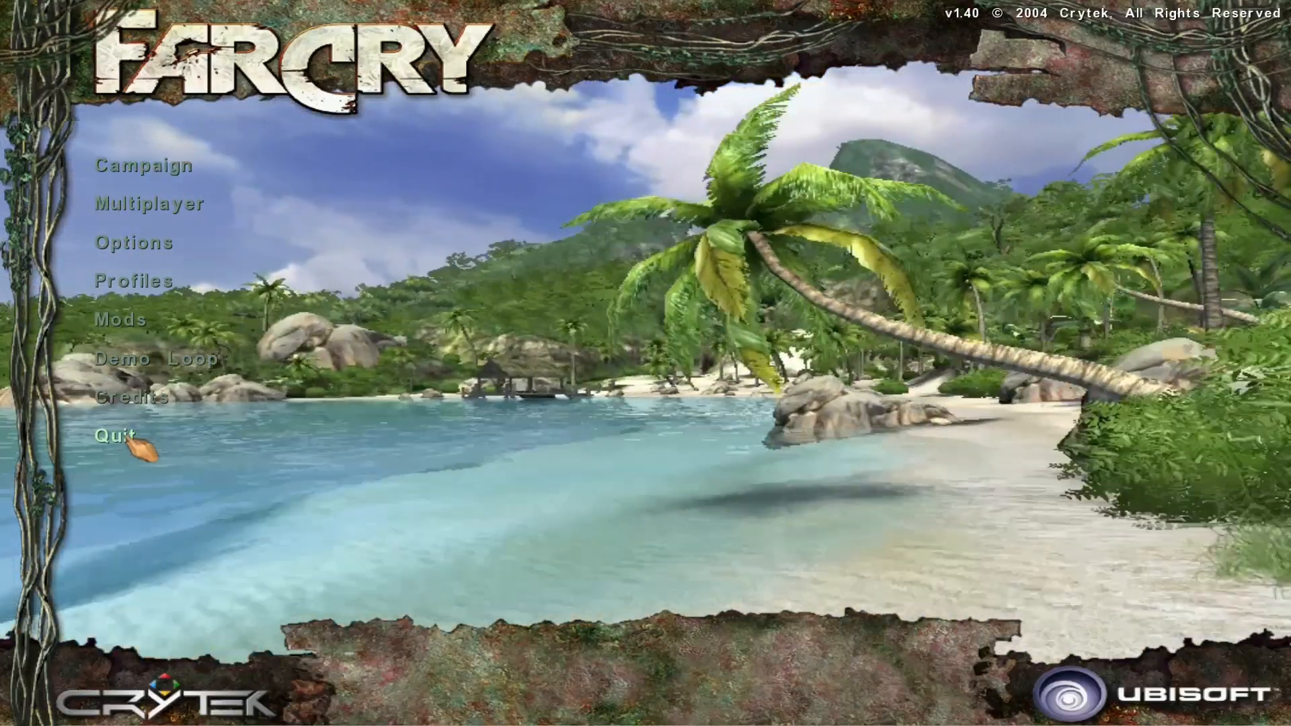
left_click(132, 436)
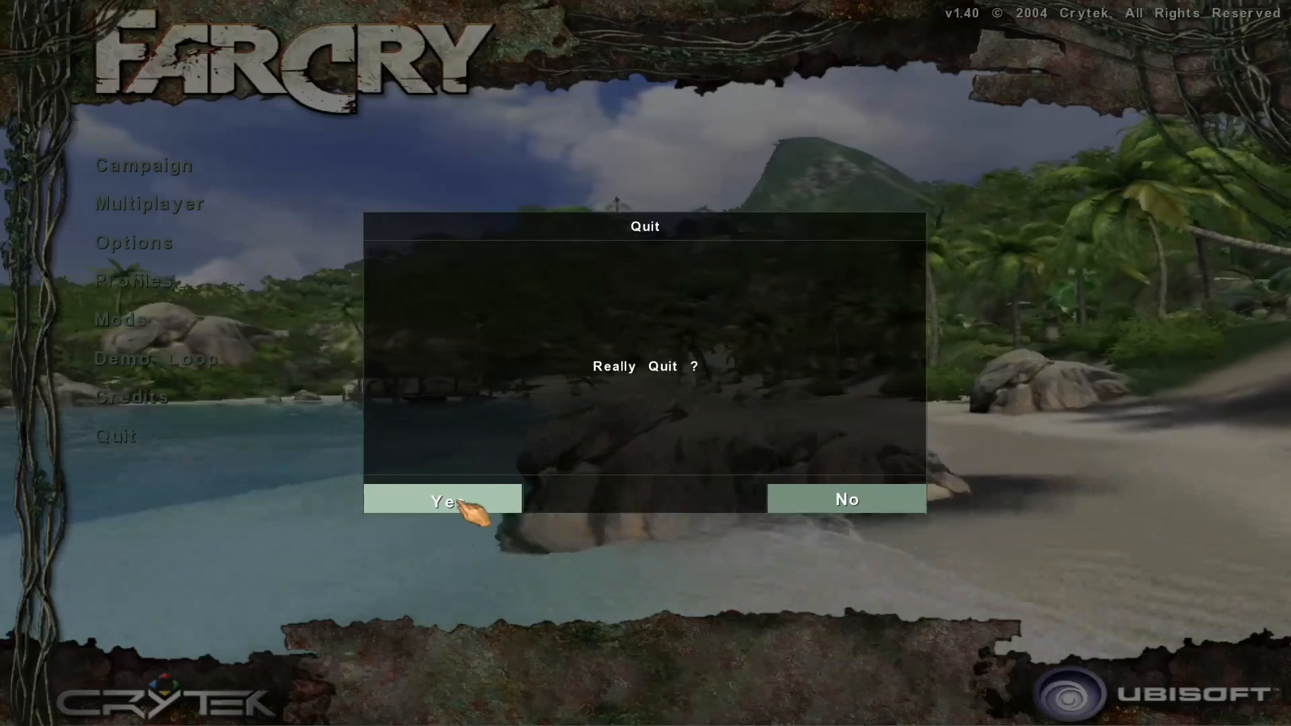
left_click(505, 498)
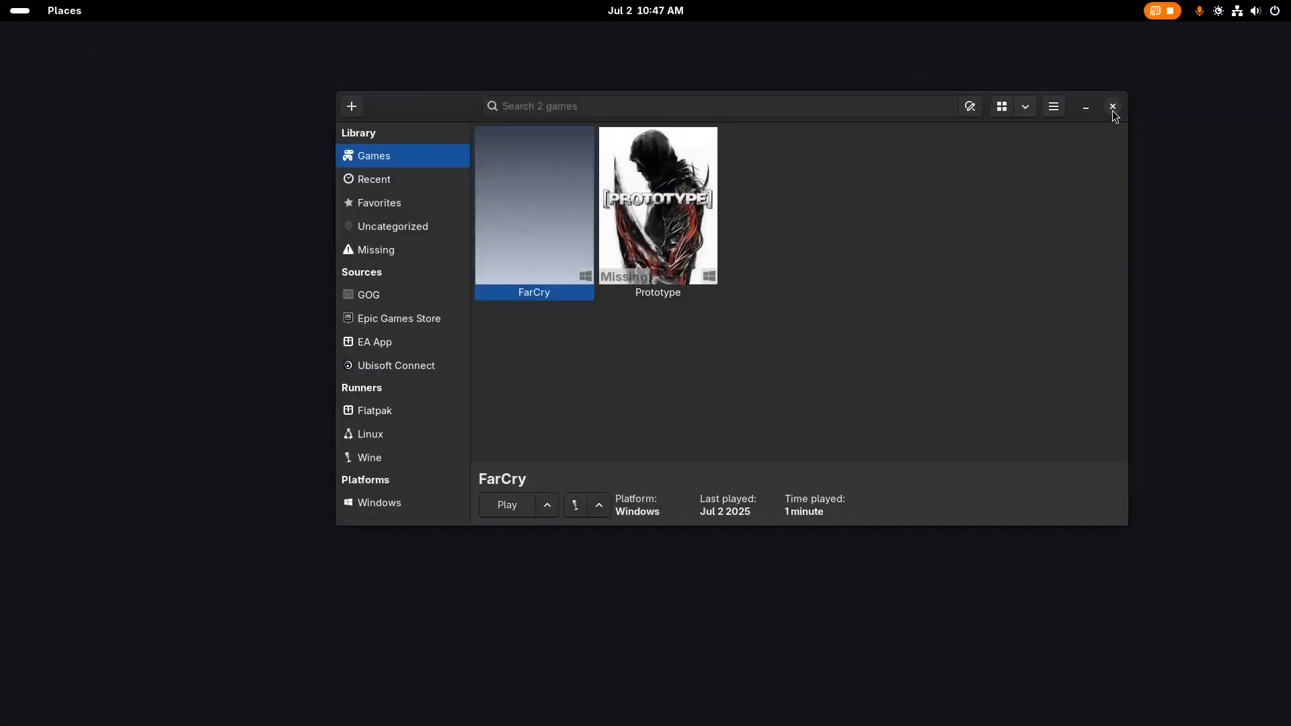
Check the Prototype and FarCry entries in the library, then close Lutris
left_click(697, 223)
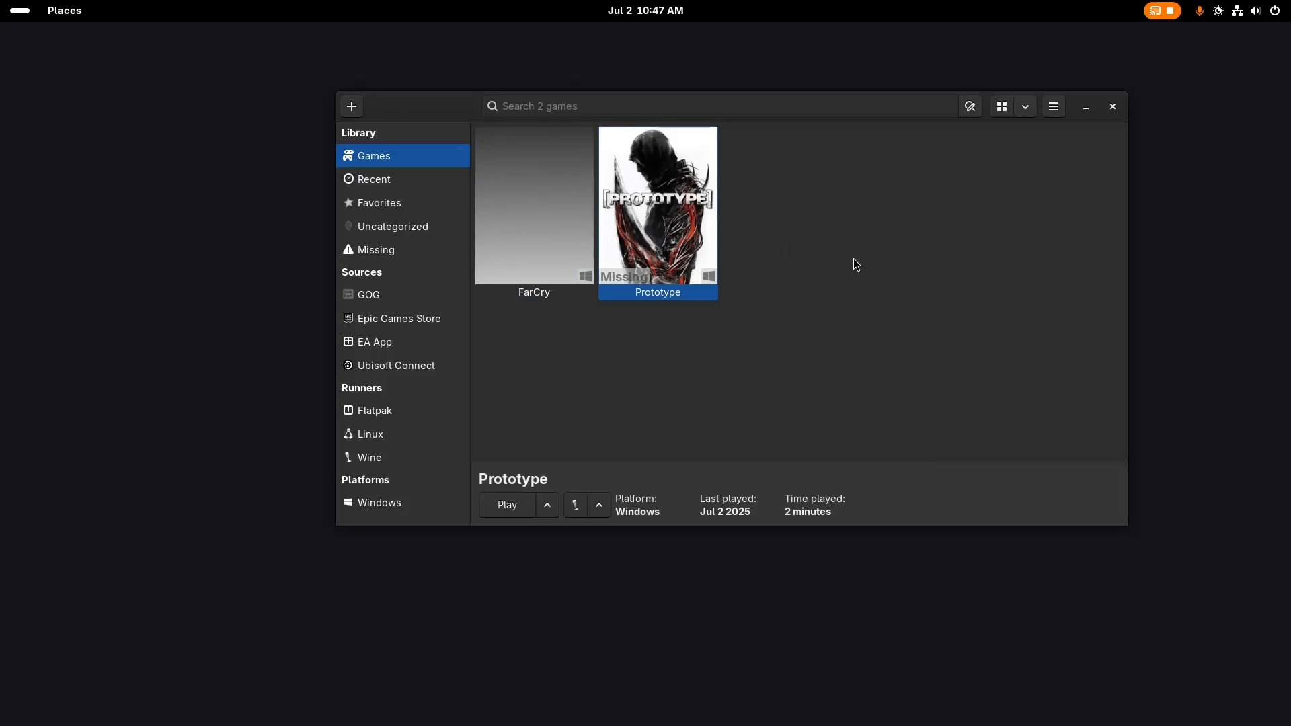
left_click(581, 242)
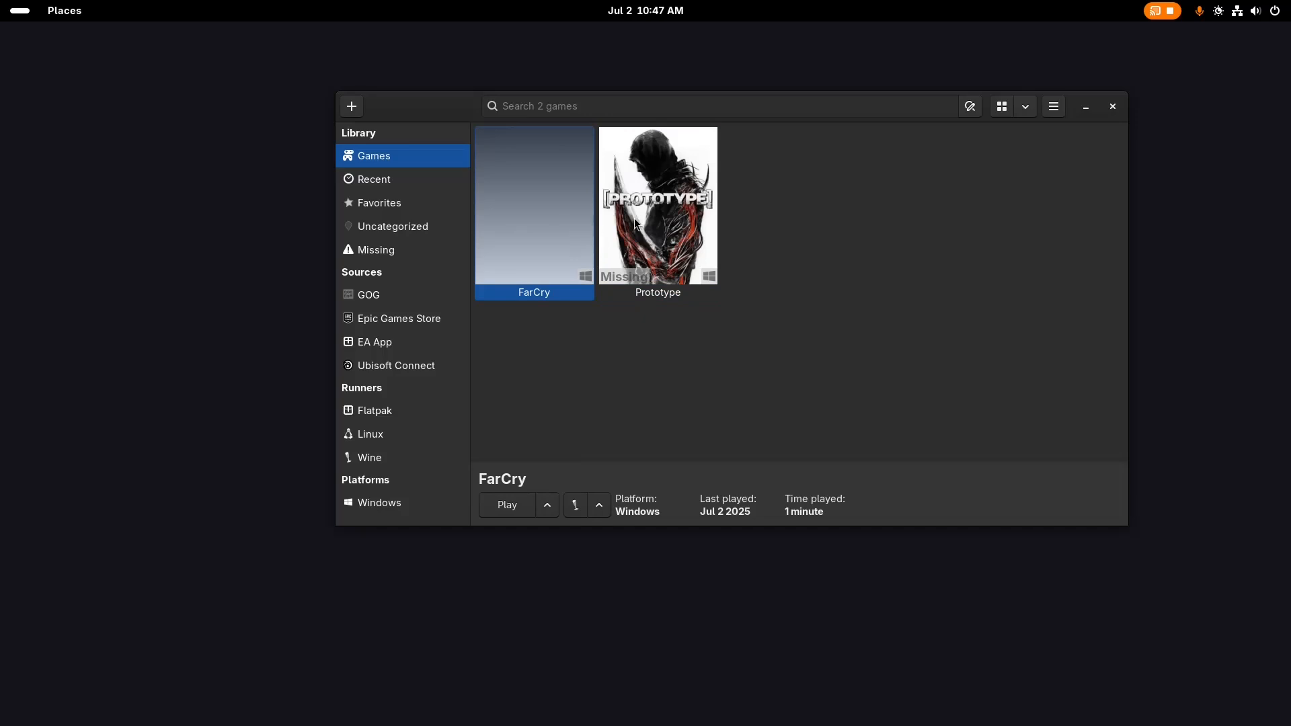
left_click(1113, 106)
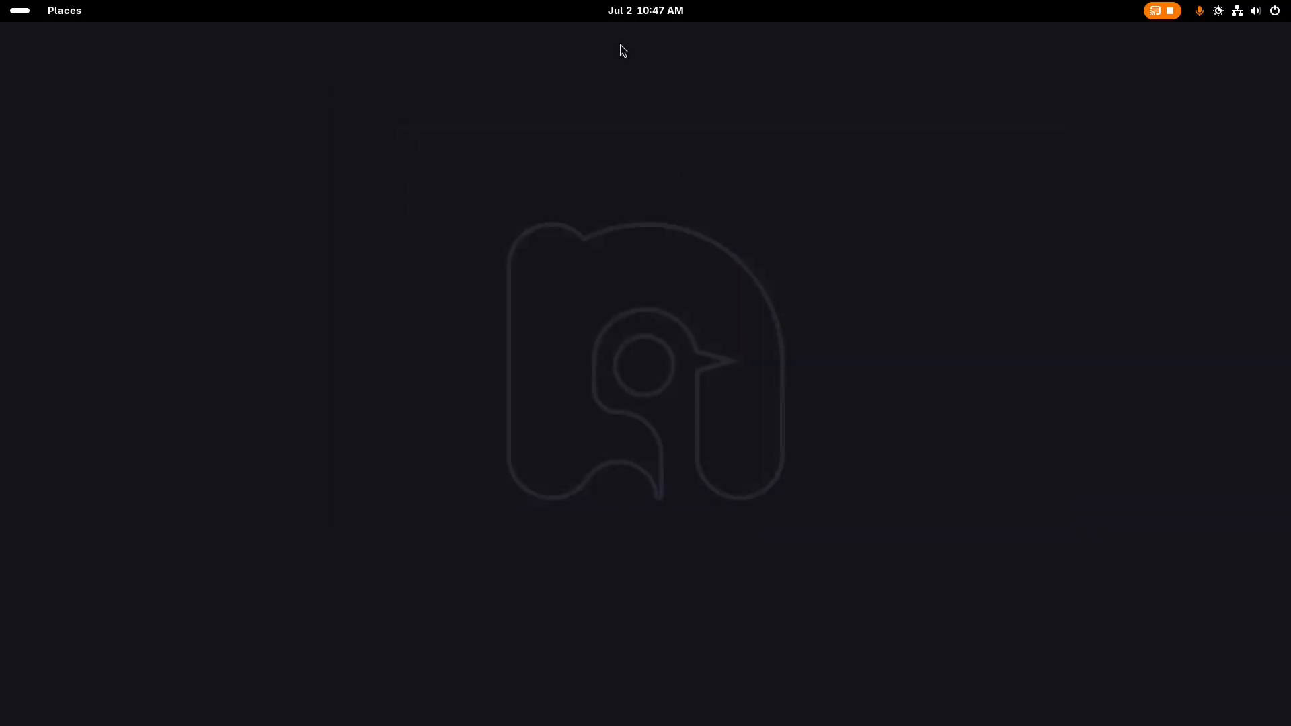
mouse_move(1, 1)
left_click(777, 422)
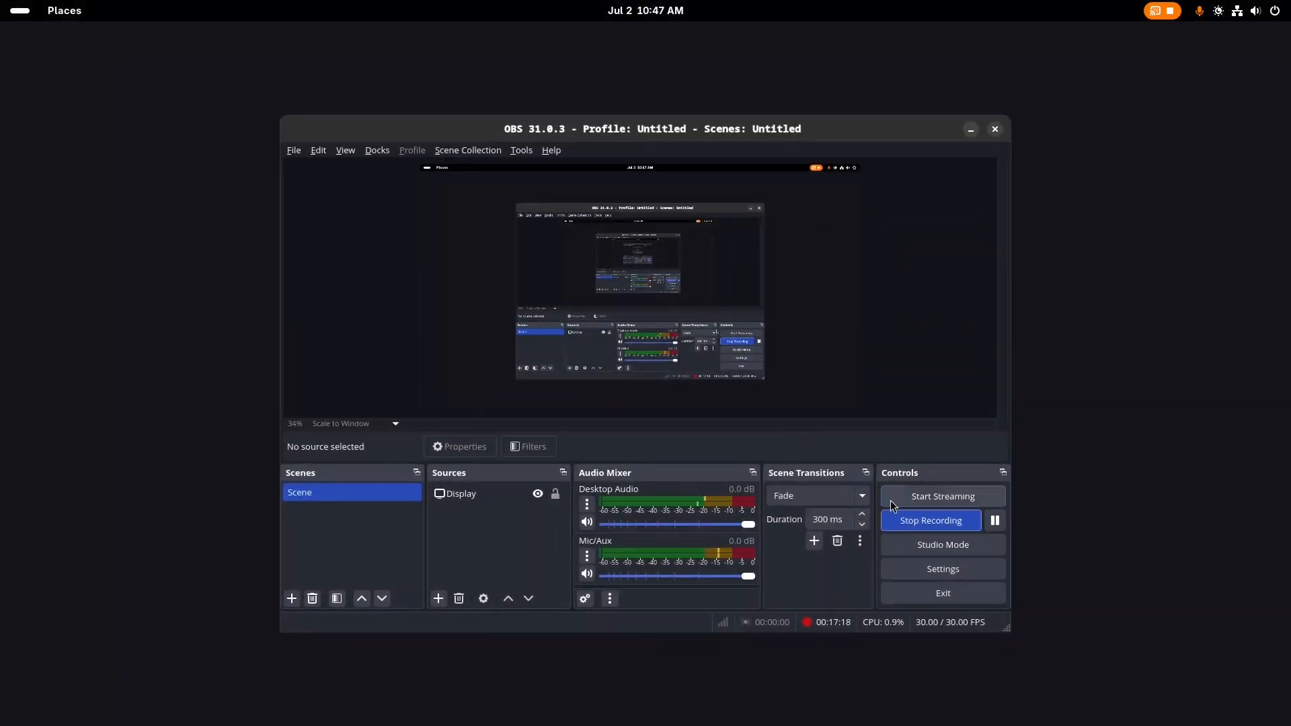